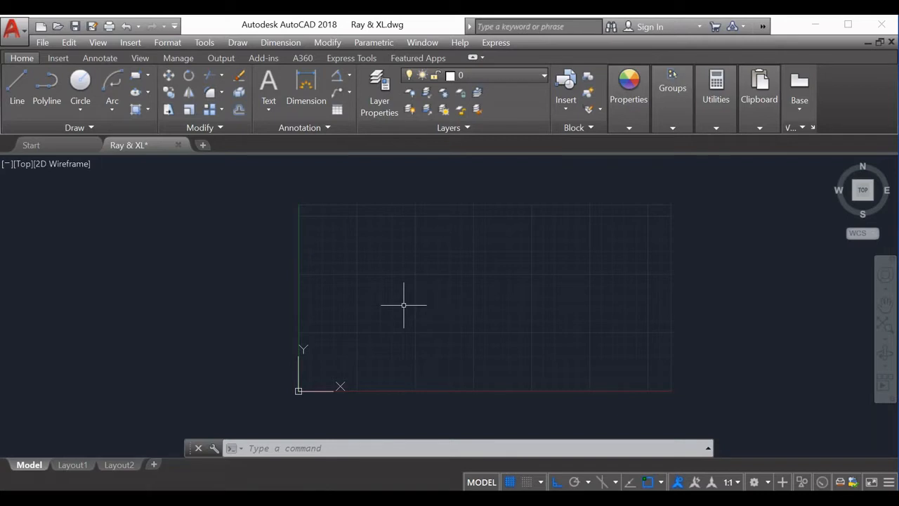
- Expand the additional Draw tools and pin them so they stay open
{"action": "left_click", "coordinate": [348, 448]}
{"action": "left_click", "coordinate": [91, 130]}
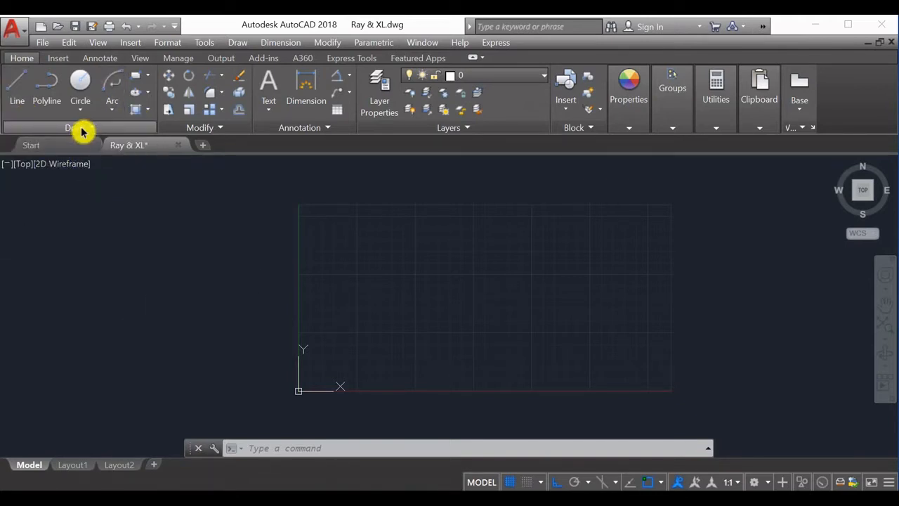
{"action": "left_click", "coordinate": [83, 129]}
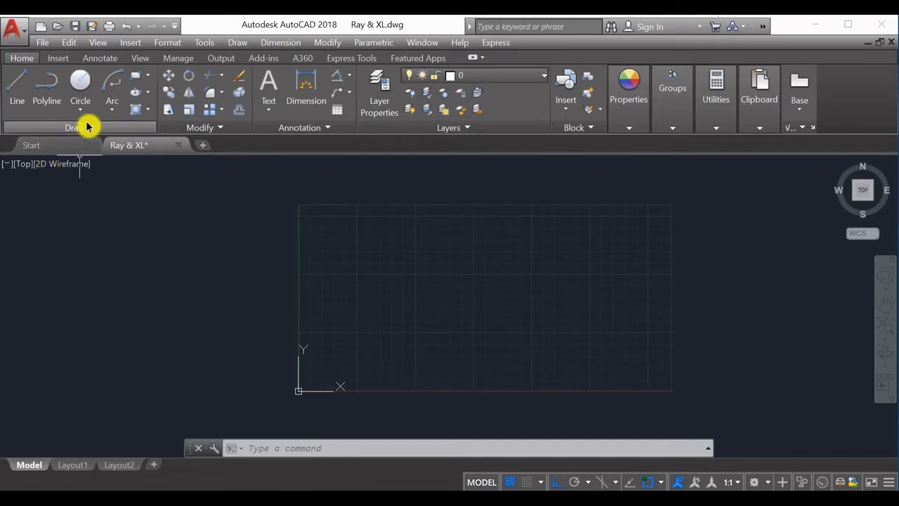
{"action": "left_click", "coordinate": [88, 126]}
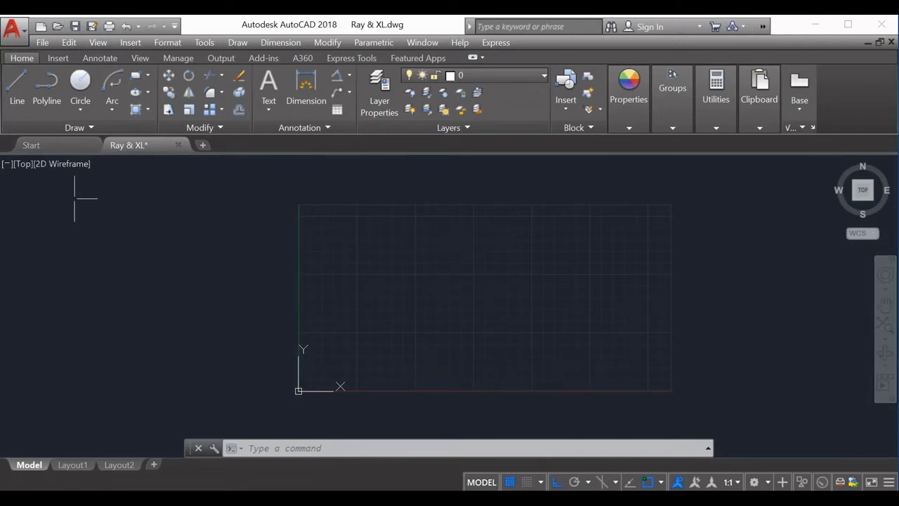
{"action": "left_click", "coordinate": [83, 128]}
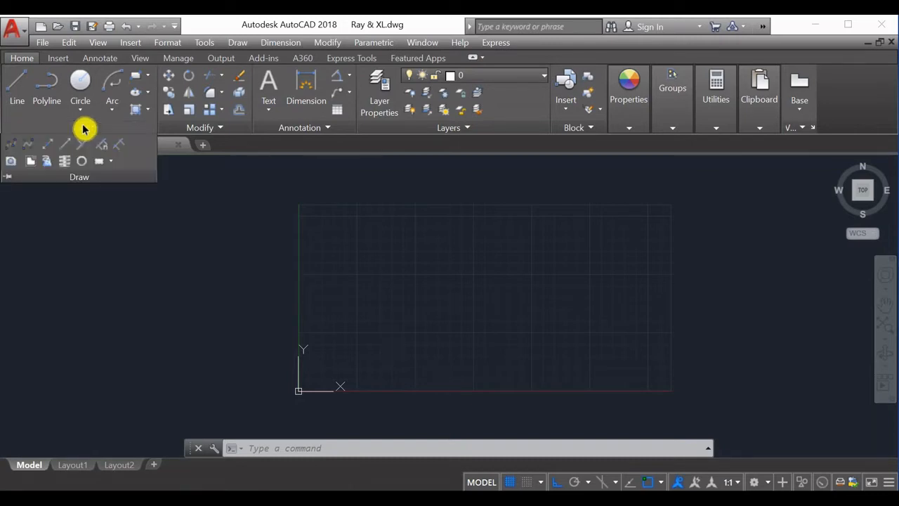
{"action": "left_click", "coordinate": [8, 177]}
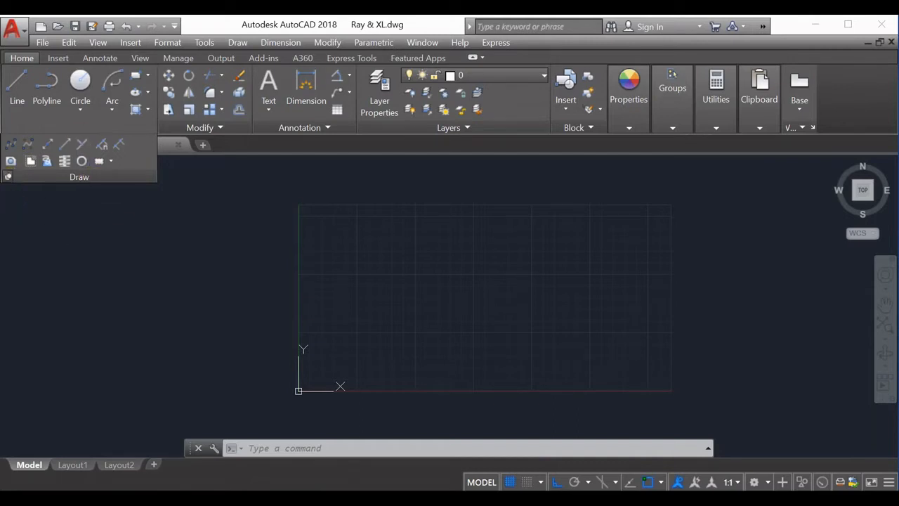
{"action": "left_click", "coordinate": [501, 249]}
{"action": "left_click", "coordinate": [416, 317]}
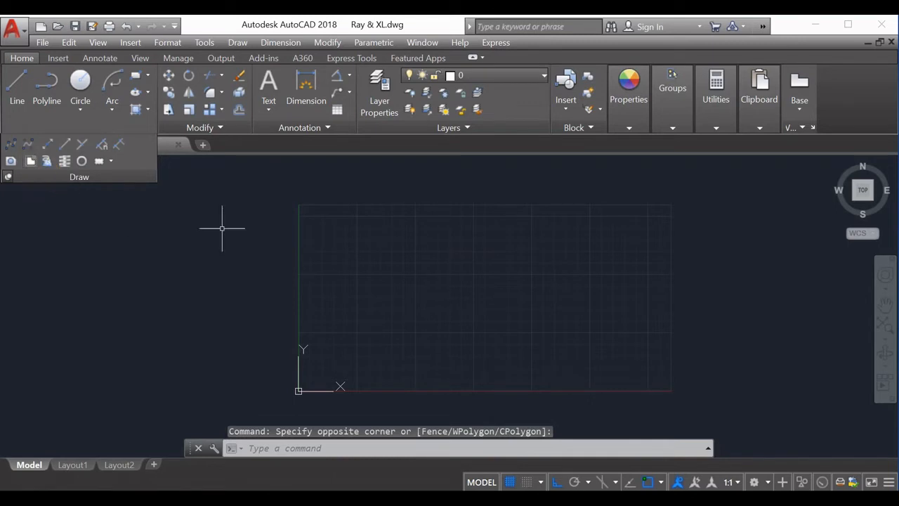
{"action": "key", "text": "Escape"}
{"action": "key", "text": "Escape"}
{"action": "key", "text": "Escape"}
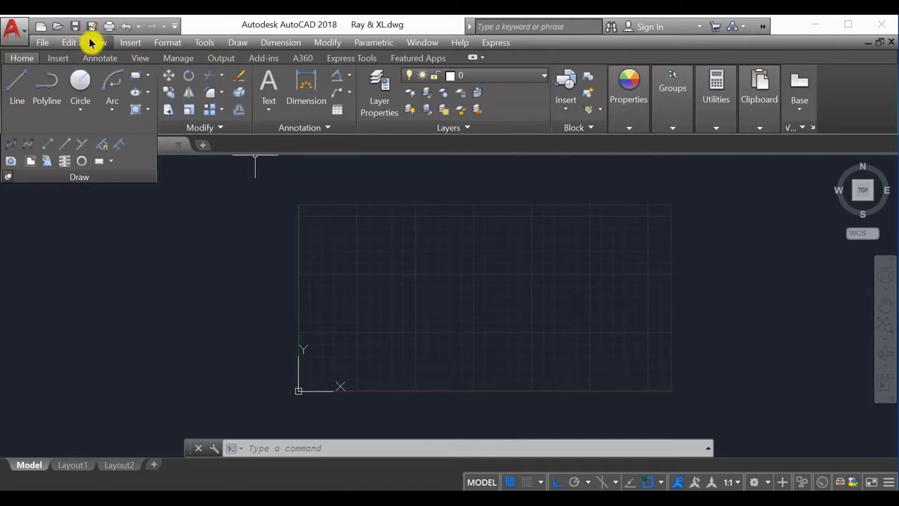
{"action": "left_click", "coordinate": [238, 43]}
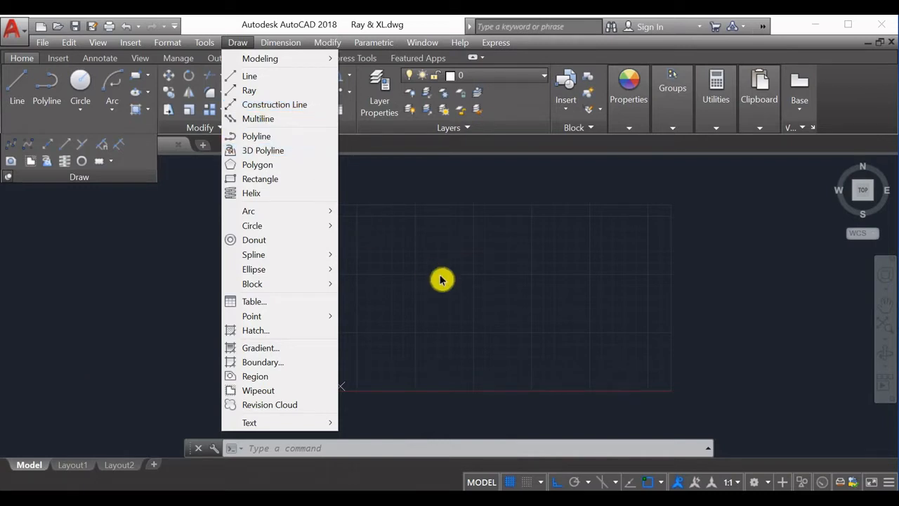
{"action": "key", "text": "Escape"}
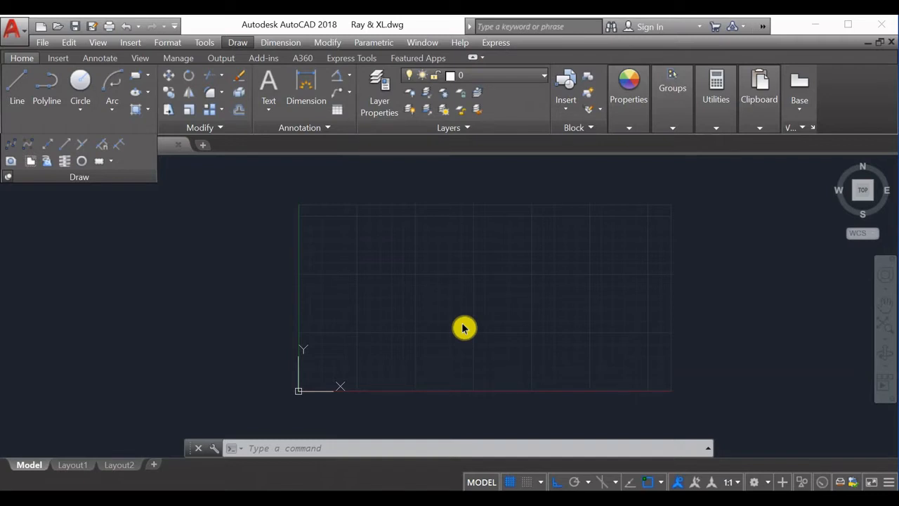
- Draw a horizontal and a vertical construction line with XLINE through one common point in the left half of the grid
{"action": "left_click", "coordinate": [320, 445]}
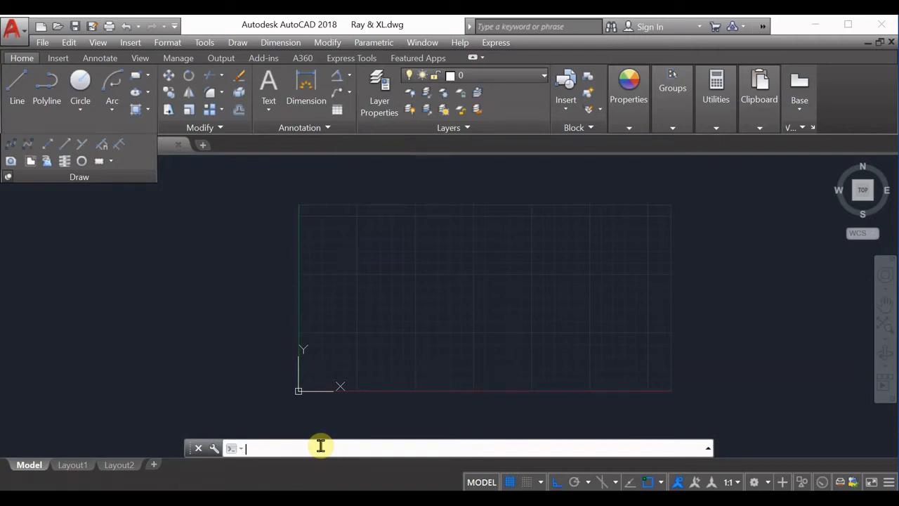
{"action": "type", "text": "xl"}
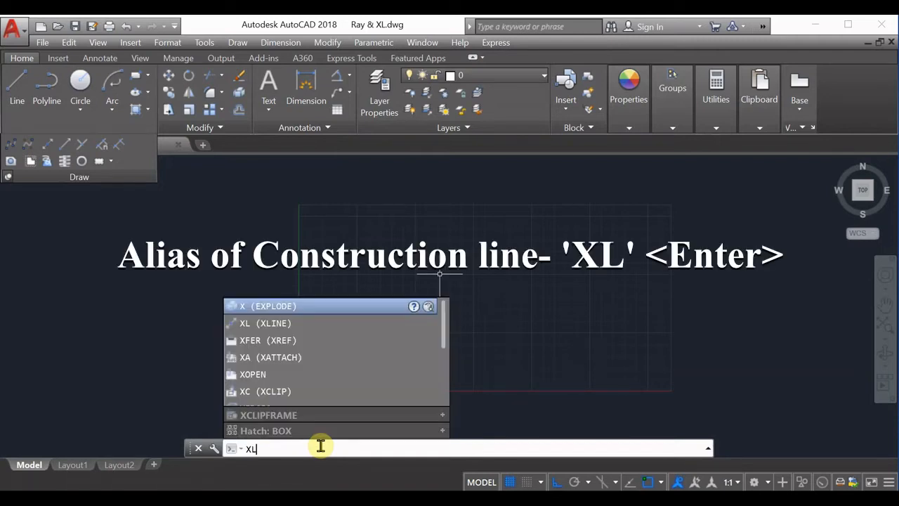
{"action": "key", "text": "Return"}
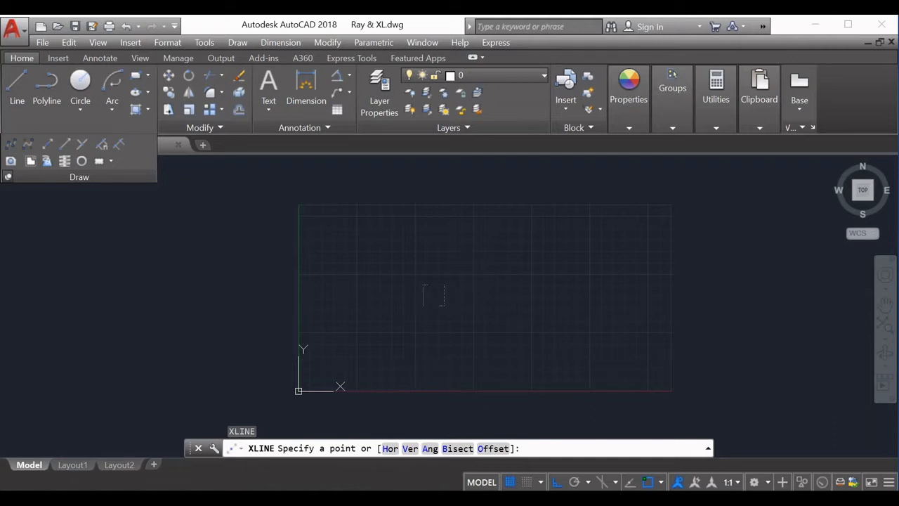
{"action": "left_click", "coordinate": [422, 301]}
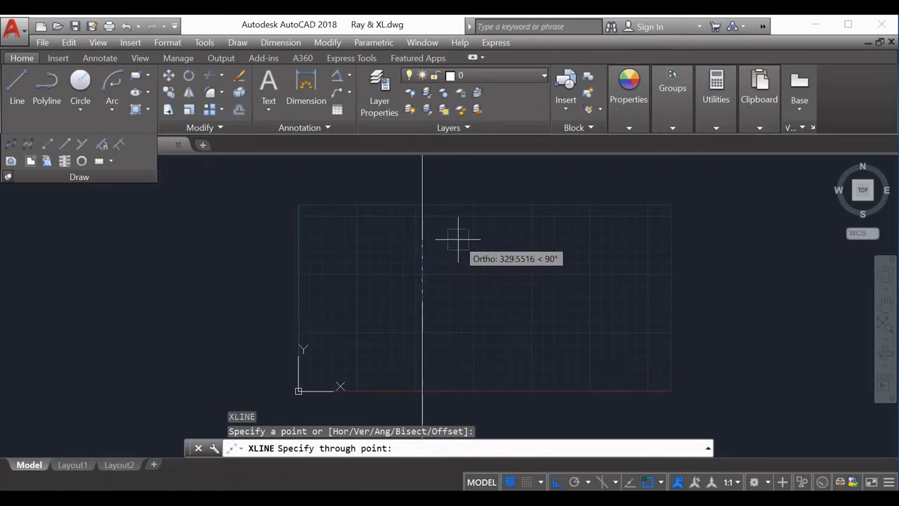
{"action": "left_click", "coordinate": [550, 272]}
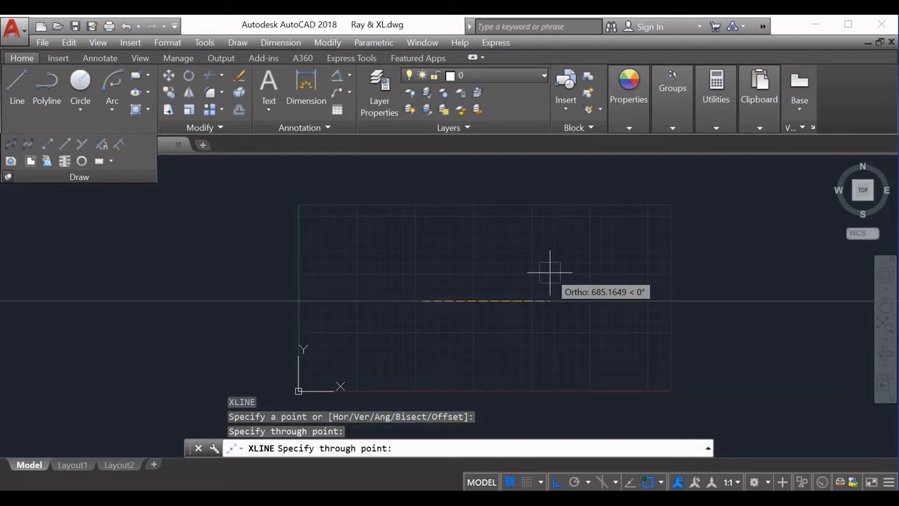
{"action": "left_click", "coordinate": [460, 235]}
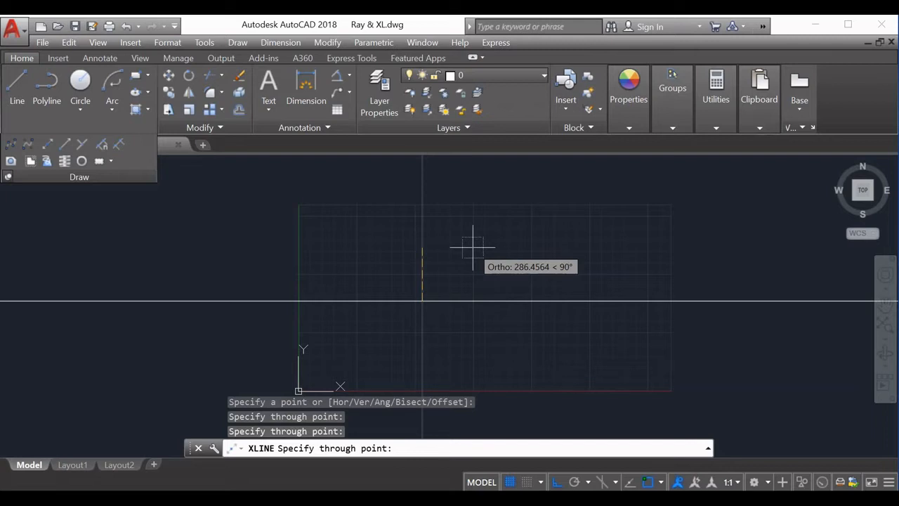
- Turn Ortho off and add four angled construction lines through the same common point
{"action": "key", "text": "F8"}
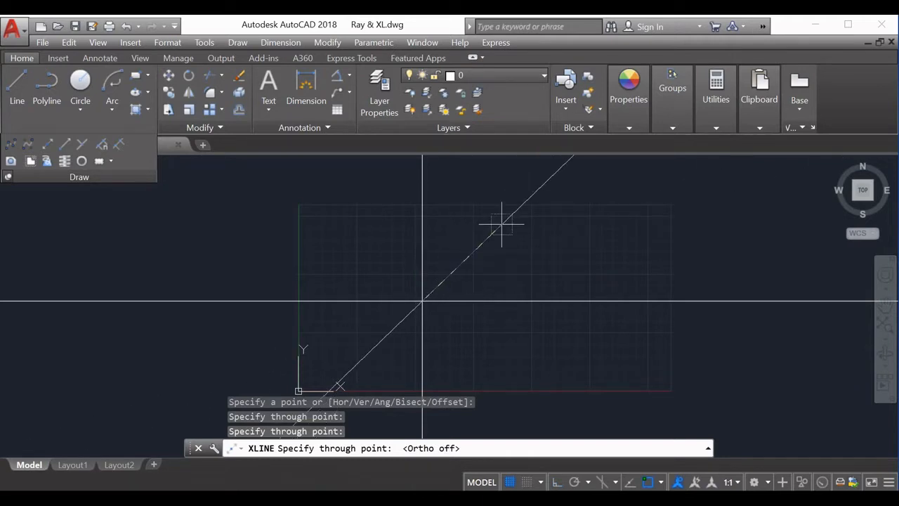
{"action": "left_click", "coordinate": [501, 225]}
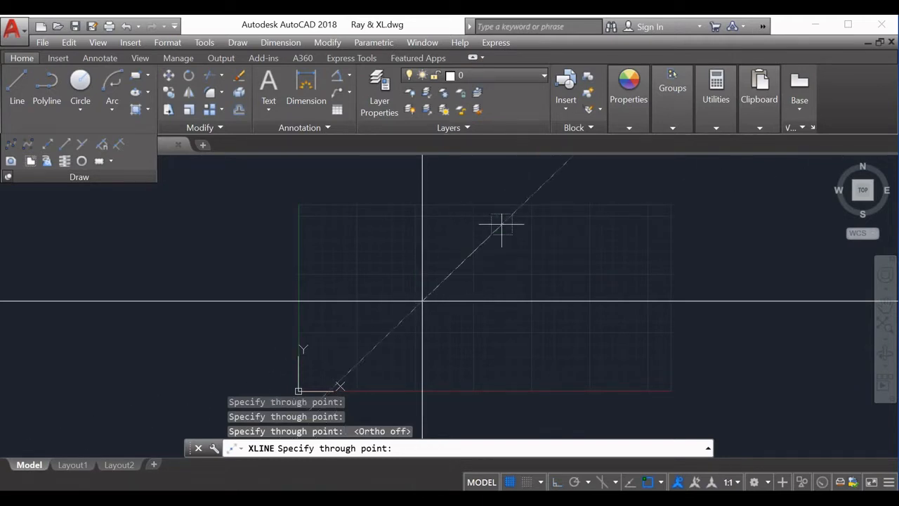
{"action": "left_click", "coordinate": [530, 249]}
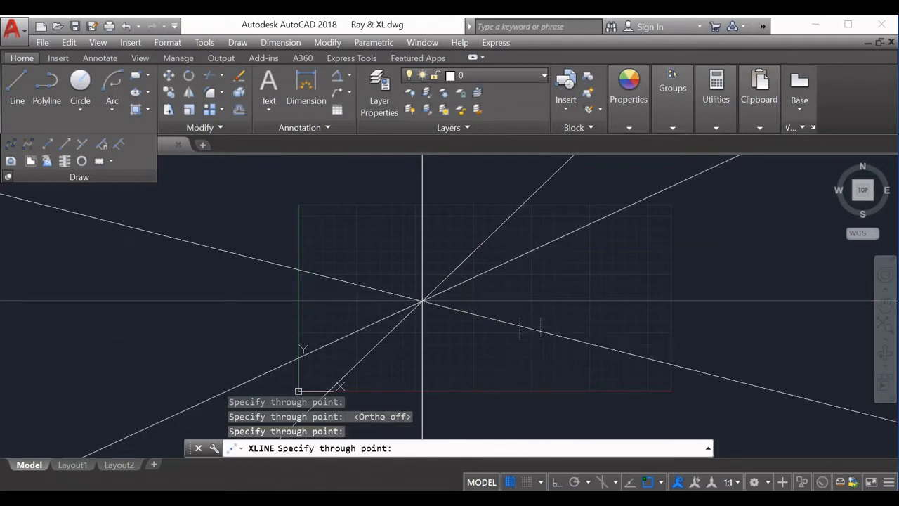
{"action": "left_click", "coordinate": [530, 326]}
{"action": "left_click", "coordinate": [498, 367]}
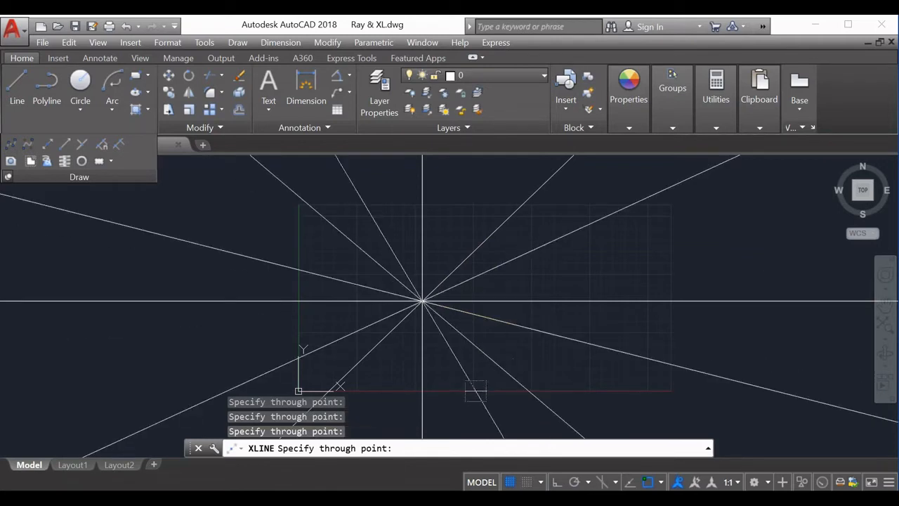
- Try to add more angled construction lines with through points below the drawing limits, and end the XLINE command
{"action": "left_click", "coordinate": [474, 388]}
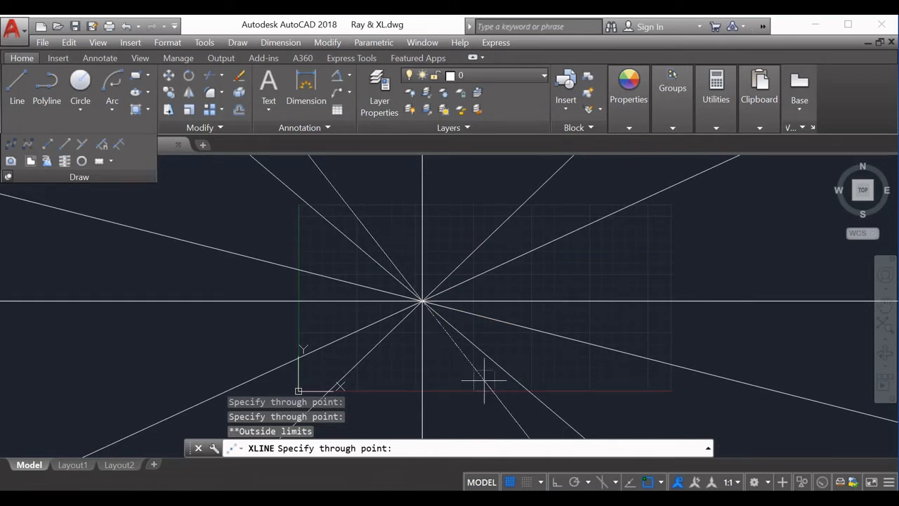
{"action": "scroll", "coordinate": [484, 379], "scroll_direction": "down", "scroll_amount": 3}
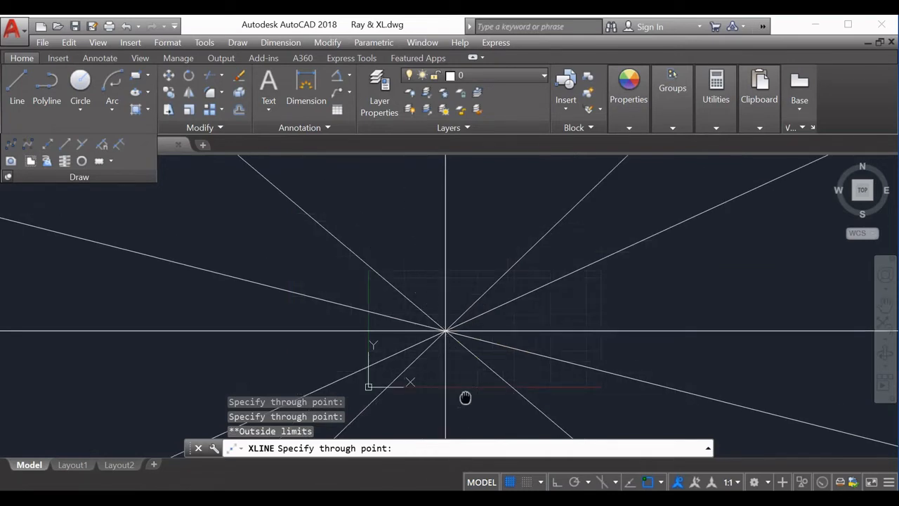
{"action": "middle_click_drag", "start_coordinate": [466, 395], "coordinate": [471, 352]}
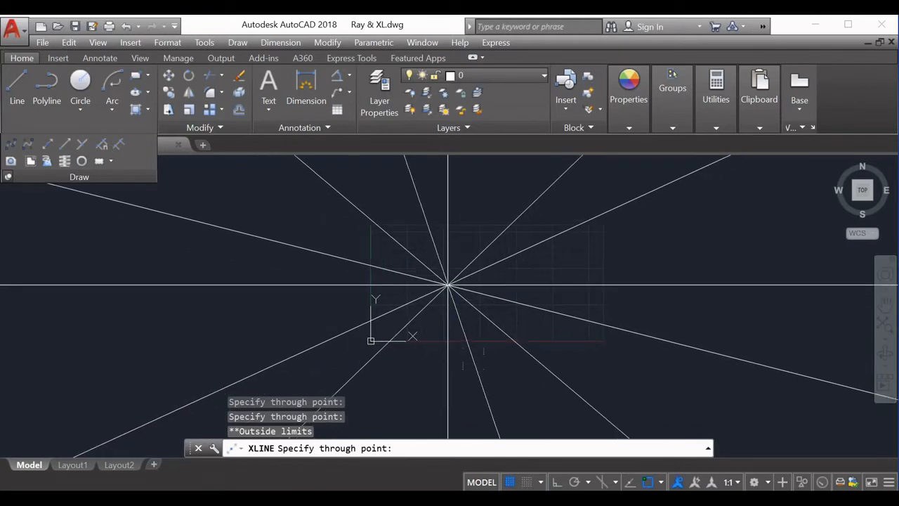
{"action": "left_click", "coordinate": [483, 361]}
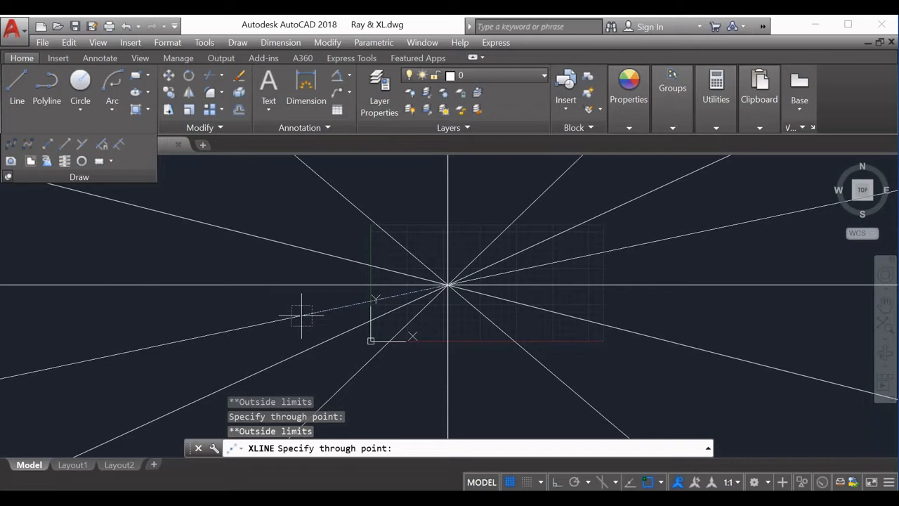
{"action": "key", "text": "Escape"}
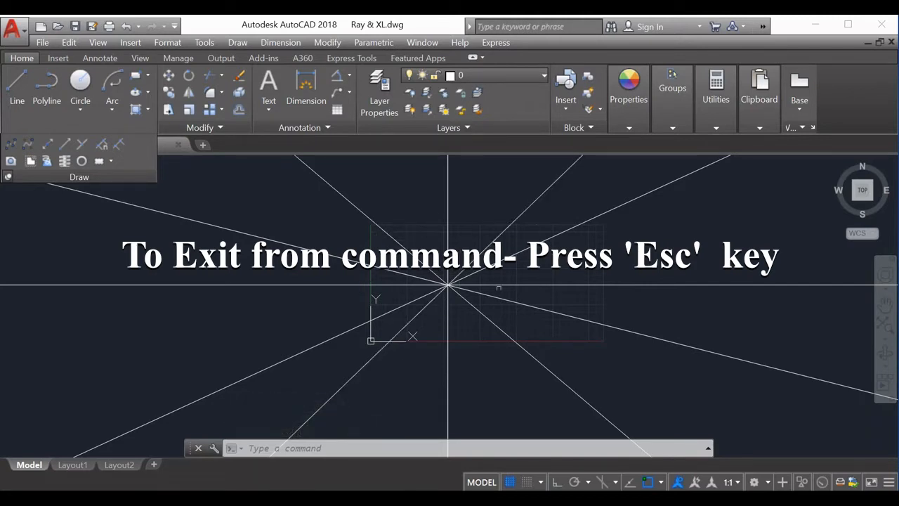
- Erase all the construction lines with a crossing selection around their common intersection point
{"action": "left_click", "coordinate": [506, 244]}
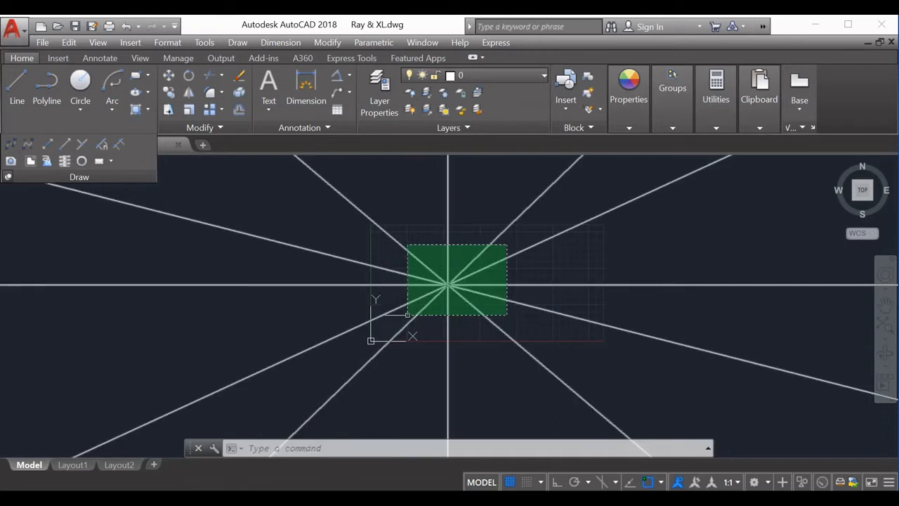
{"action": "left_click", "coordinate": [407, 315]}
{"action": "key", "text": "Delete"}
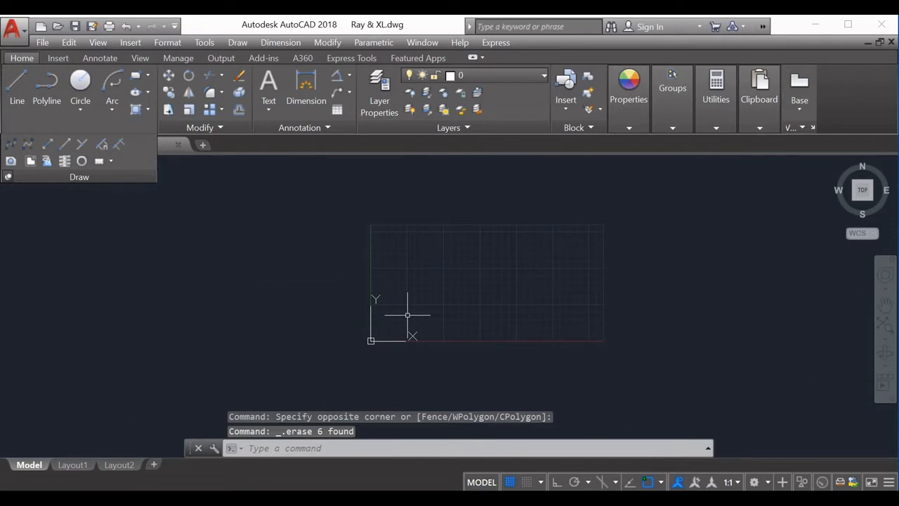
- Draw six horizontal construction lines at different heights across the grid using XLINE with the Hor option
{"action": "scroll", "coordinate": [429, 286], "scroll_direction": "up", "scroll_amount": 2}
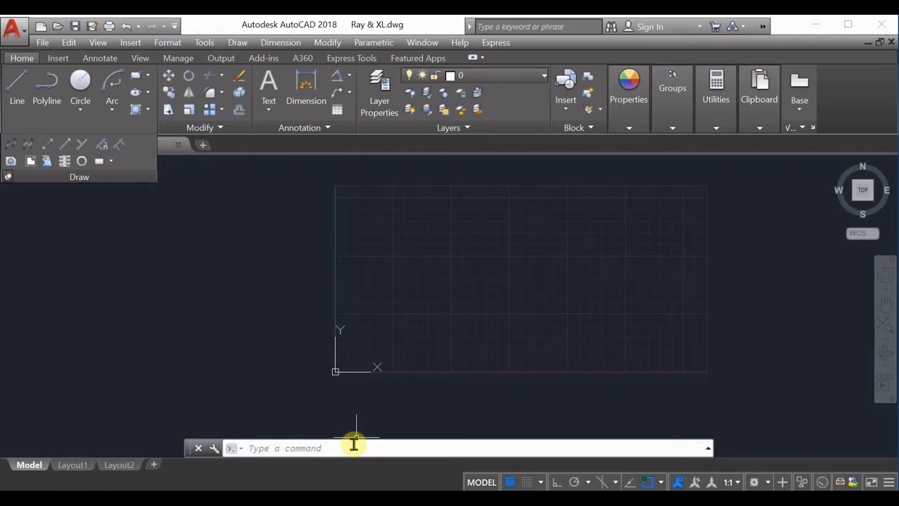
{"action": "left_click", "coordinate": [47, 145]}
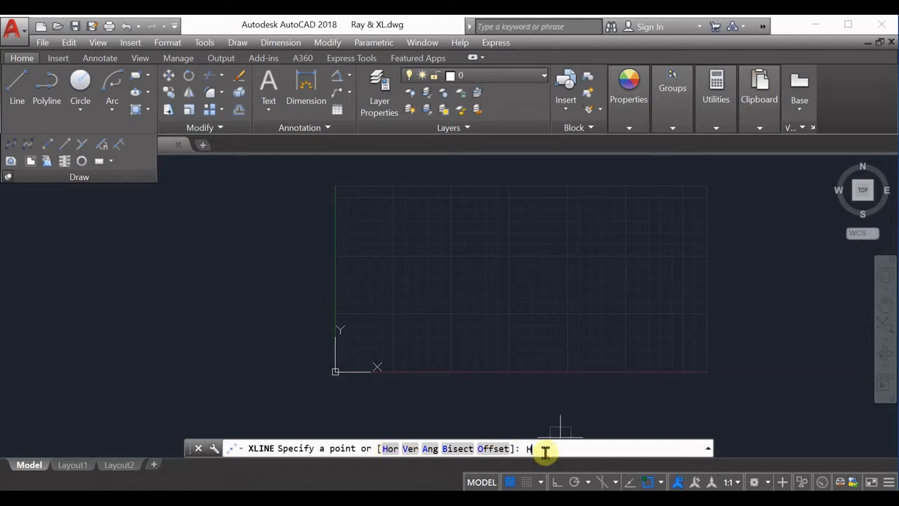
{"action": "key", "text": "Return"}
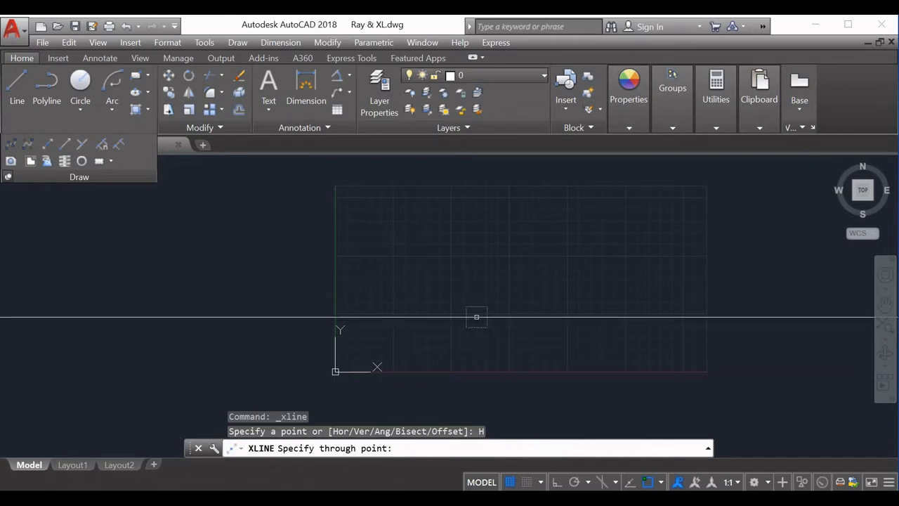
{"action": "left_click", "coordinate": [476, 317]}
{"action": "left_click", "coordinate": [472, 286]}
{"action": "left_click", "coordinate": [471, 257]}
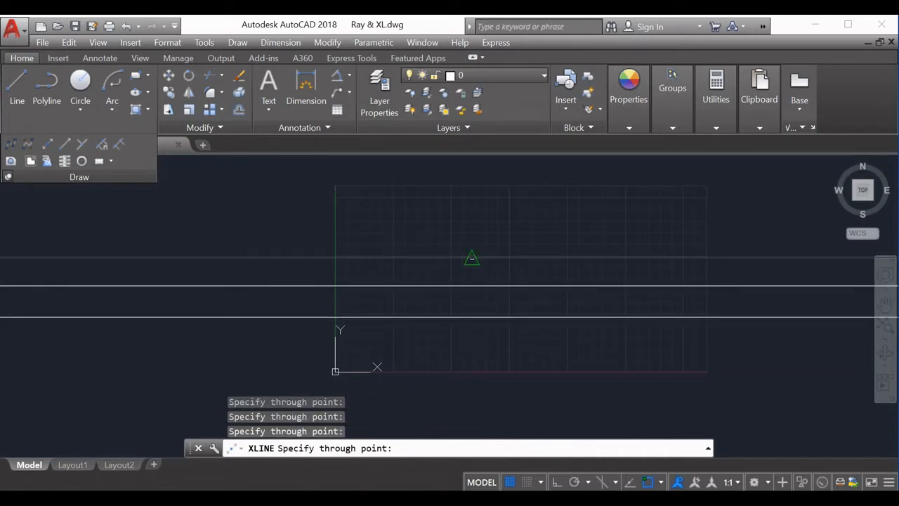
{"action": "left_click", "coordinate": [463, 213]}
{"action": "left_click", "coordinate": [466, 186]}
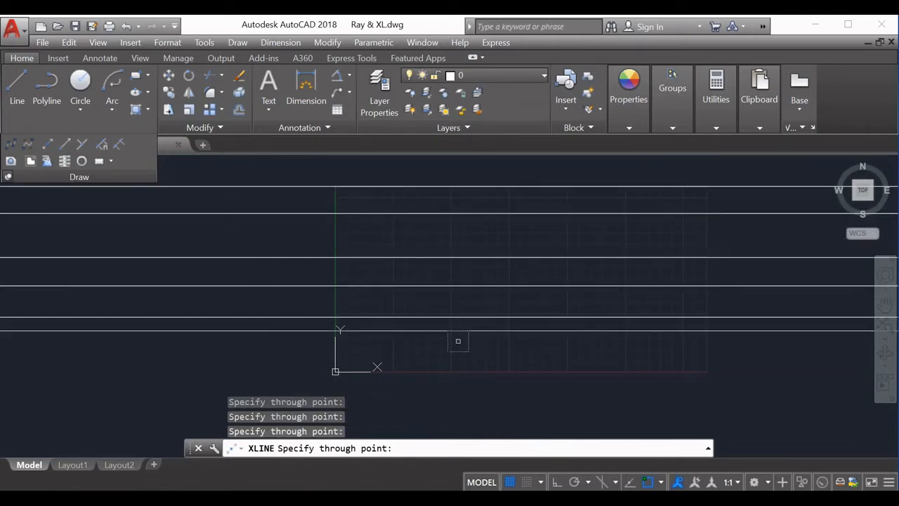
{"action": "left_click", "coordinate": [458, 354]}
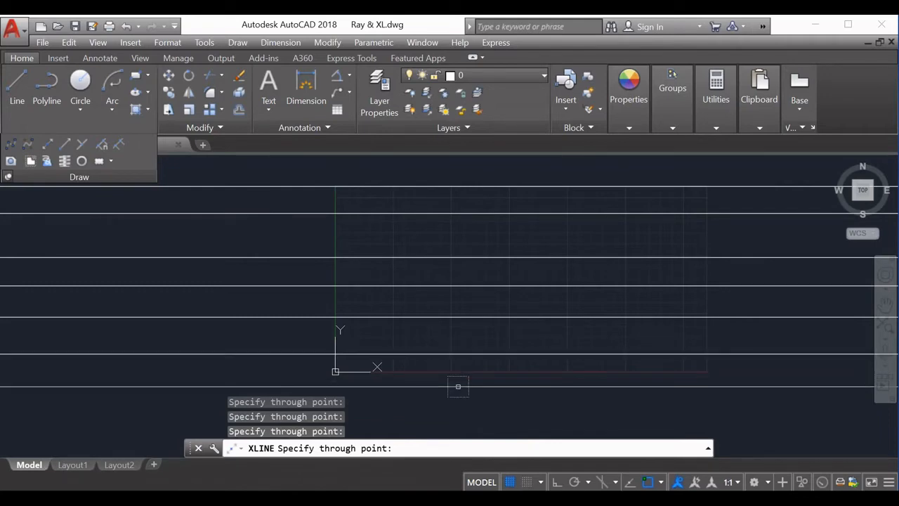
- Try to place further horizontal construction lines below the drawing limits, and end the XLINE command
{"action": "left_click", "coordinate": [457, 386]}
{"action": "scroll", "coordinate": [454, 252], "scroll_direction": "down", "scroll_amount": 2}
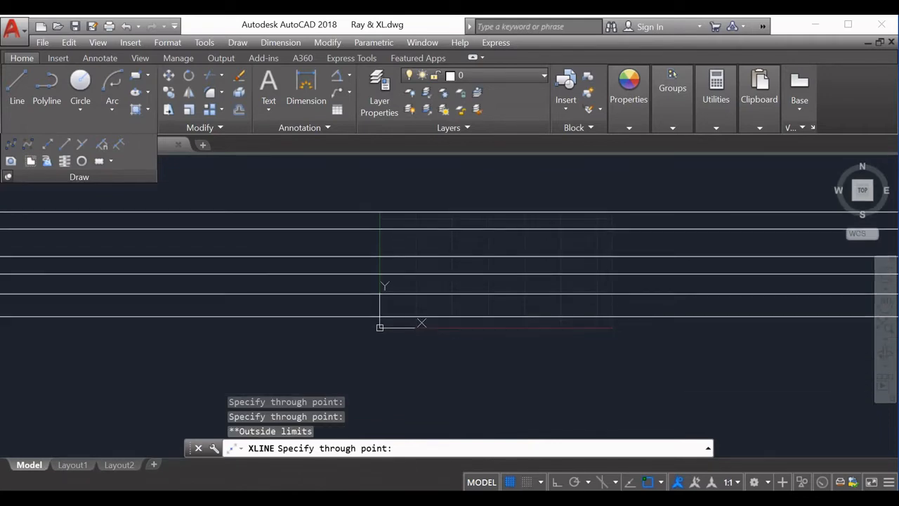
{"action": "left_click", "coordinate": [437, 357]}
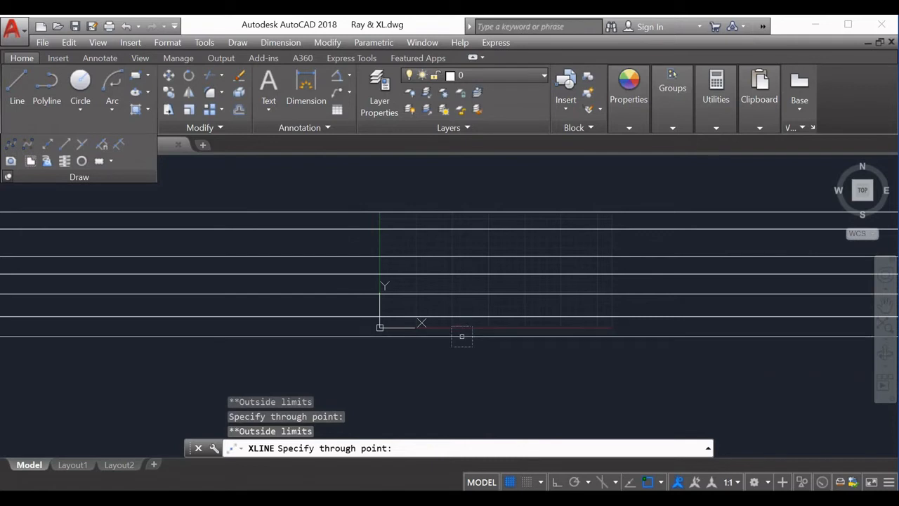
{"action": "key", "text": "Escape"}
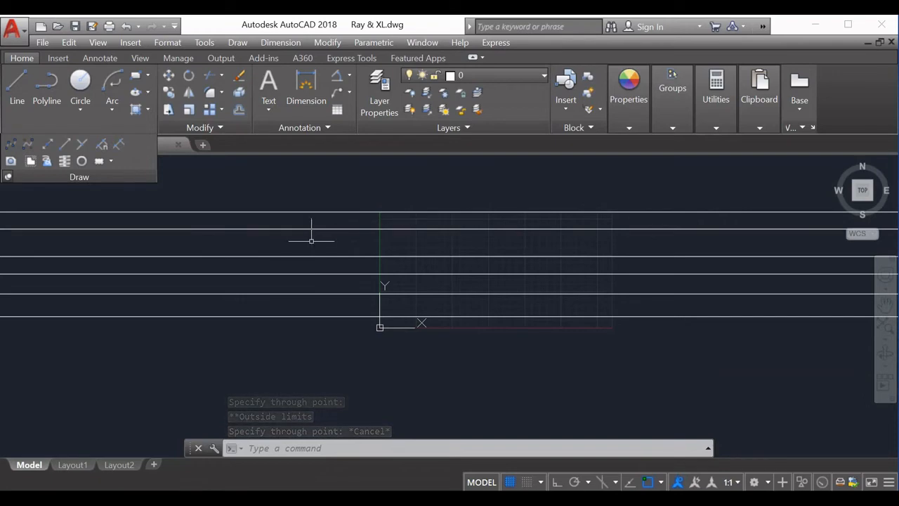
- Examine how far the horizontal construction lines extend beyond the drawing limits, and restore the overall view with Zoom All
{"action": "scroll", "coordinate": [308, 253], "scroll_direction": "down", "scroll_amount": 3}
{"action": "scroll", "coordinate": [308, 256], "scroll_direction": "down", "scroll_amount": 5}
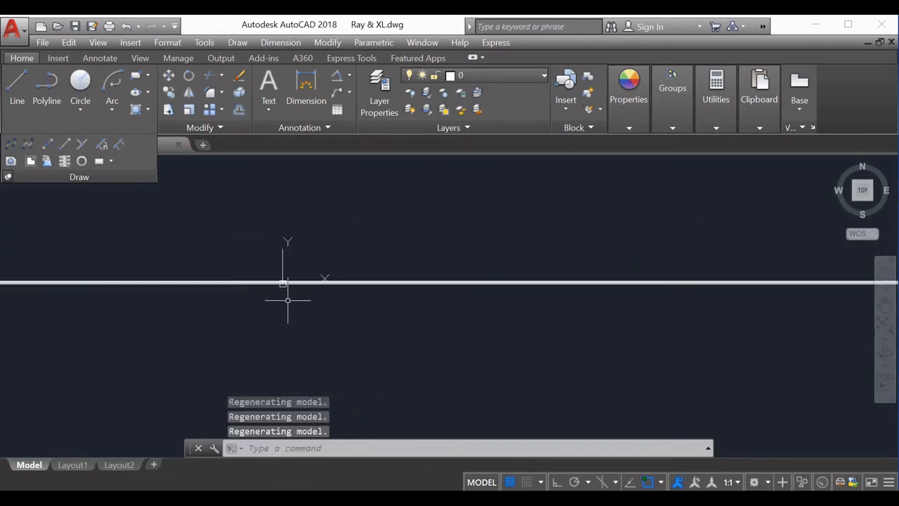
{"action": "scroll", "coordinate": [287, 300], "scroll_direction": "down", "scroll_amount": 3}
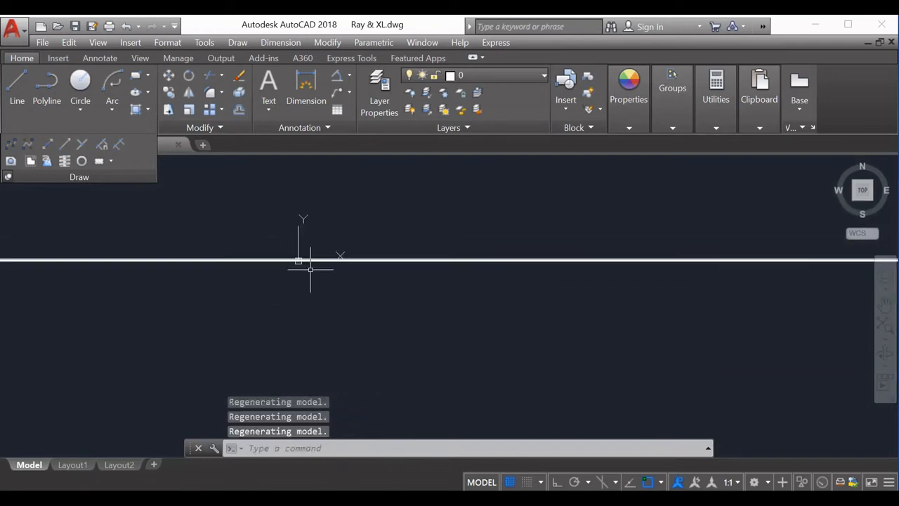
{"action": "mouse_move", "coordinate": [330, 282]}
{"action": "middle_mouse_down"}
{"action": "mouse_move", "coordinate": [658, 267]}
{"action": "mouse_move", "coordinate": [371, 304]}
{"action": "middle_mouse_up"}
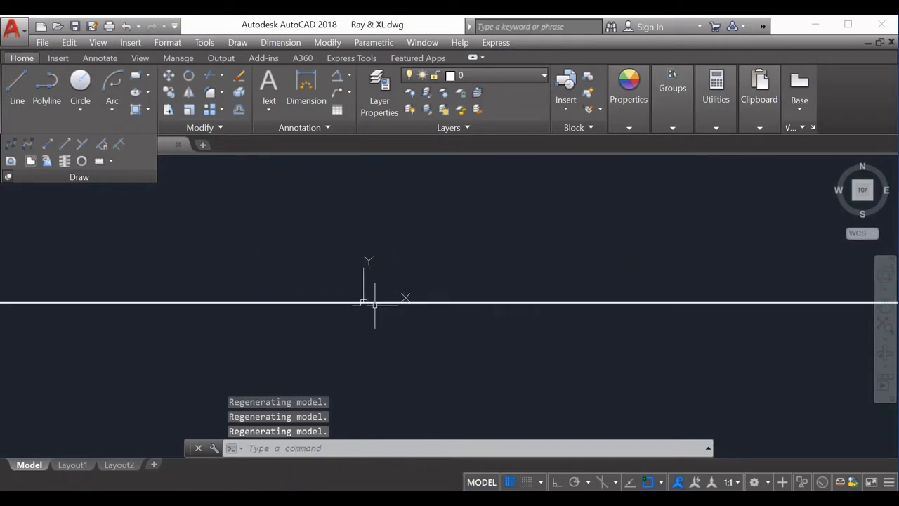
{"action": "type", "text": "z"}
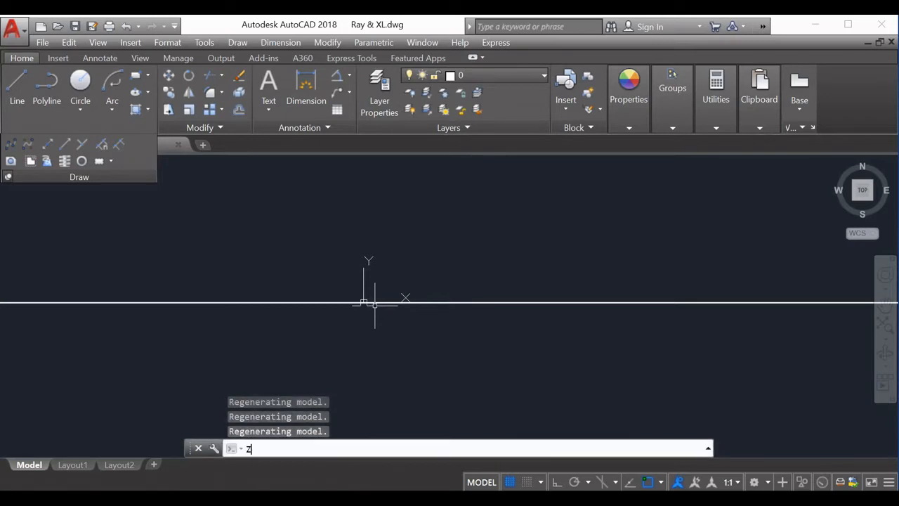
{"action": "key", "text": "Return"}
{"action": "type", "text": "A"}
{"action": "key", "text": "Return"}
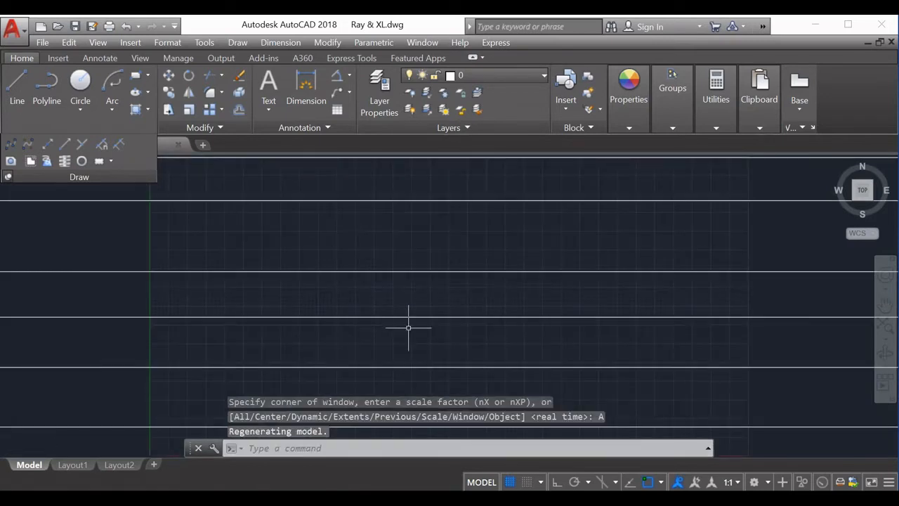
{"action": "scroll", "coordinate": [409, 323], "scroll_direction": "down", "scroll_amount": 3}
{"action": "middle_click_drag", "start_coordinate": [391, 316], "coordinate": [344, 298]}
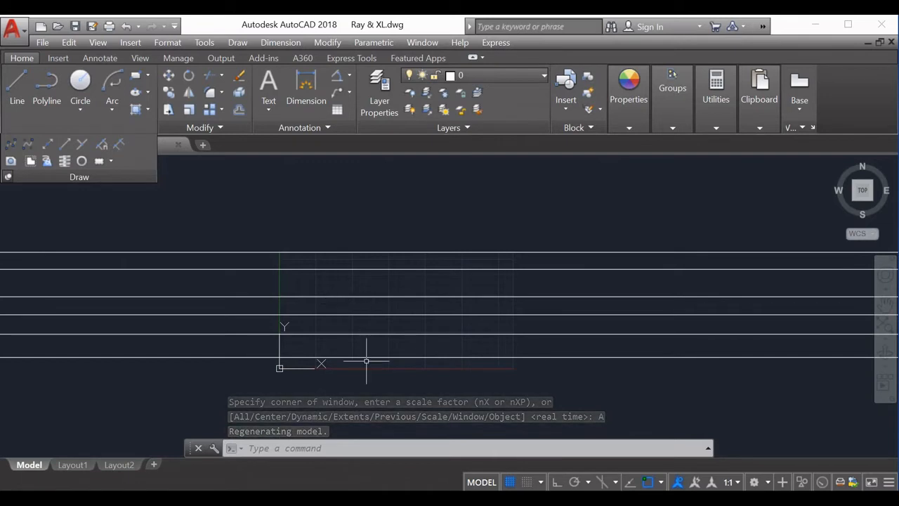
{"action": "key", "text": "Escape"}
{"action": "key", "text": "Escape"}
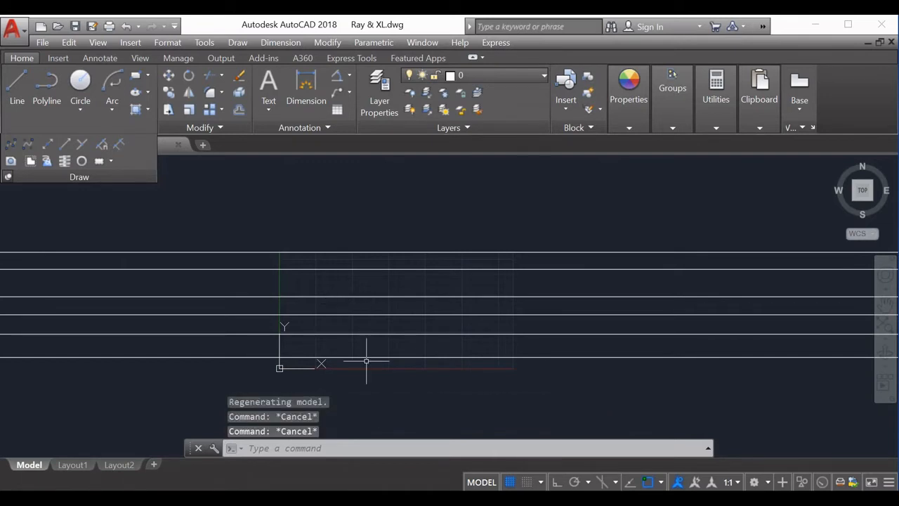
{"action": "key", "text": "Escape"}
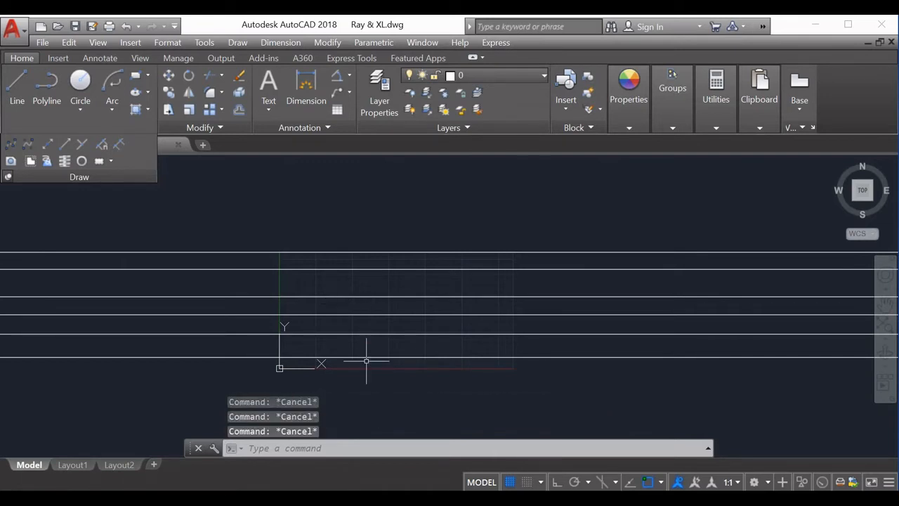
- Draw two vertical construction lines across the grid using XLINE with the Ver option, and try to place others outside the drawing limits
{"action": "left_click", "coordinate": [236, 43]}
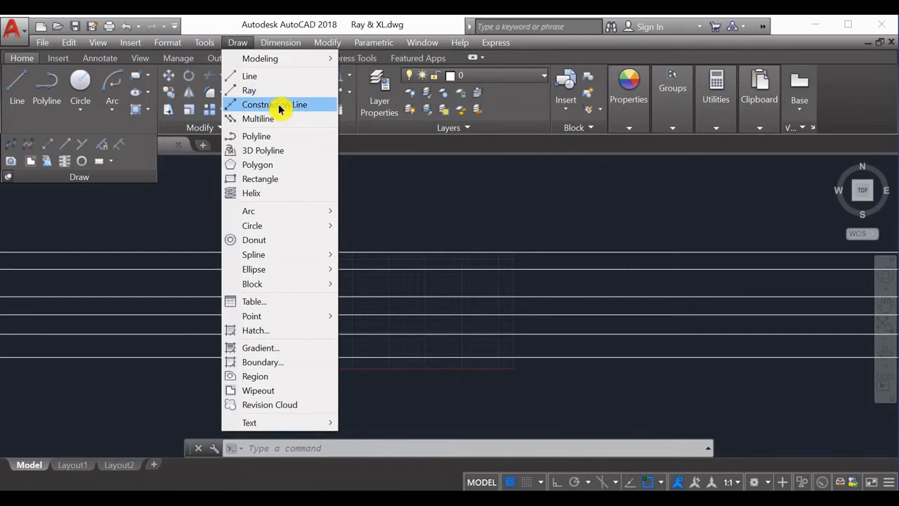
{"action": "left_click", "coordinate": [278, 104]}
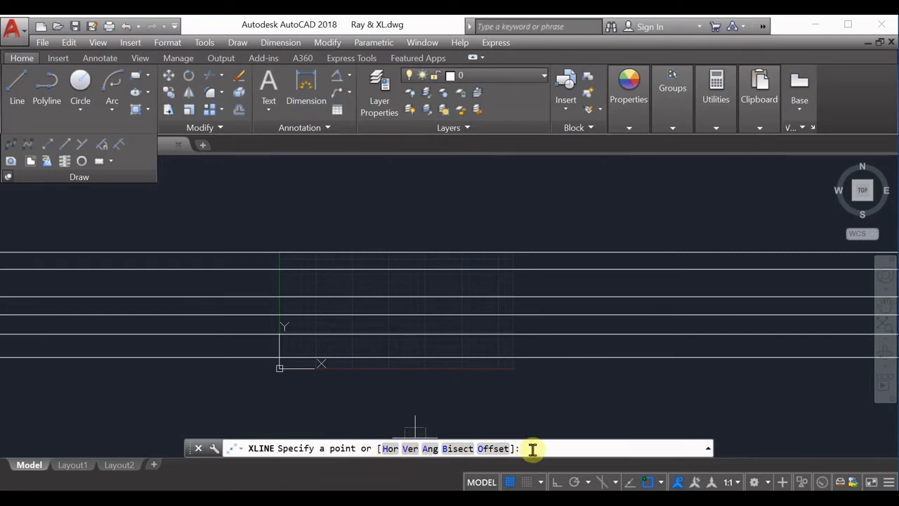
{"action": "left_click", "coordinate": [411, 450]}
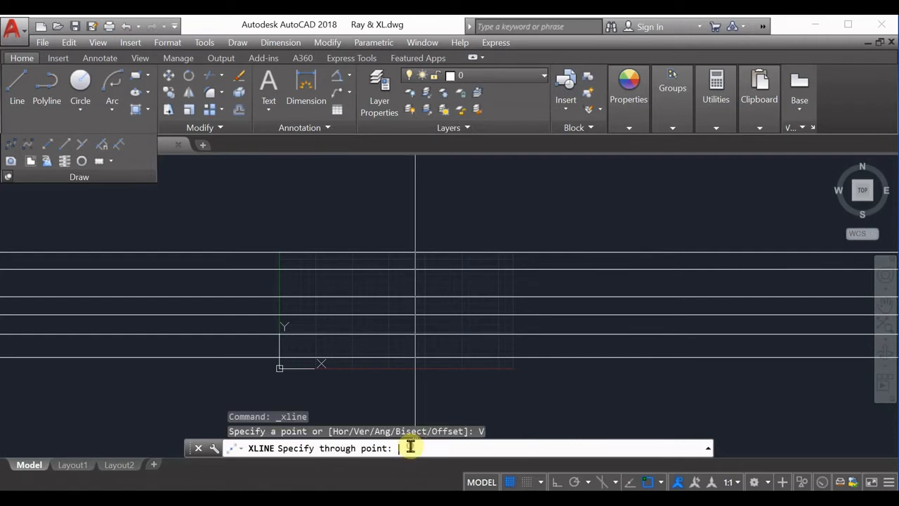
{"action": "left_click", "coordinate": [365, 315]}
{"action": "left_click", "coordinate": [490, 301]}
{"action": "left_click", "coordinate": [626, 295]}
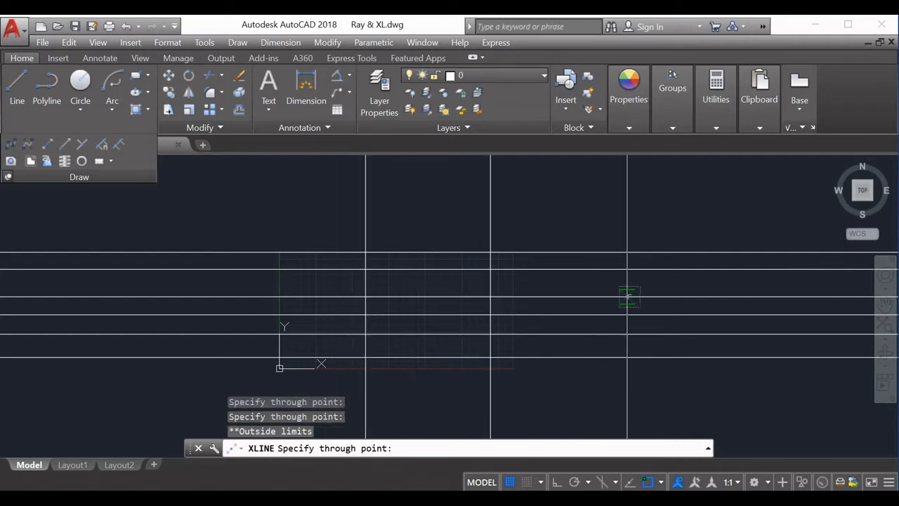
{"action": "left_click", "coordinate": [626, 299]}
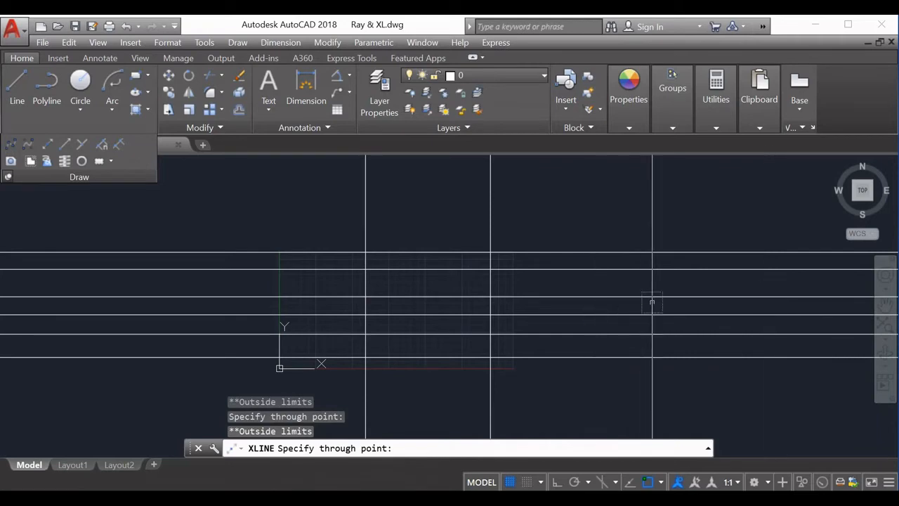
- Add six more vertical construction lines at different positions within the grid, and end the XLINE command
{"action": "scroll", "coordinate": [583, 299], "scroll_direction": "down", "scroll_amount": 4}
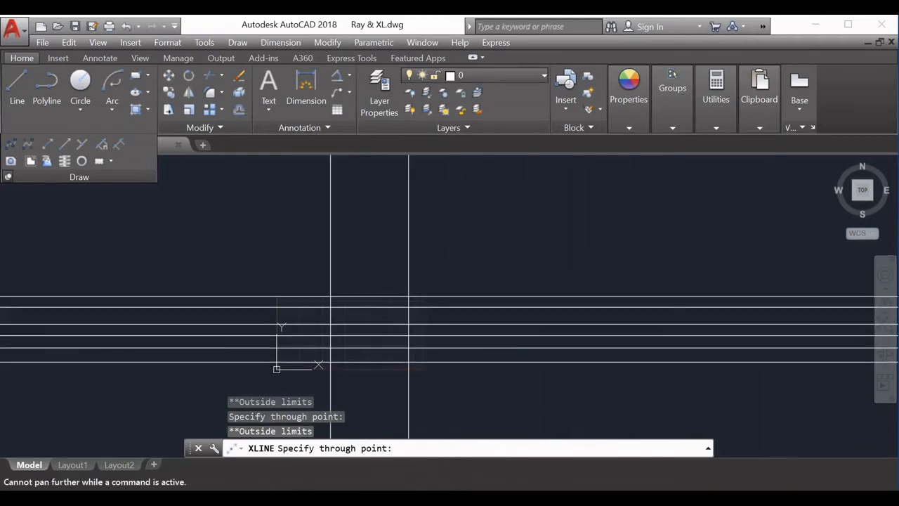
{"action": "left_click", "coordinate": [287, 333]}
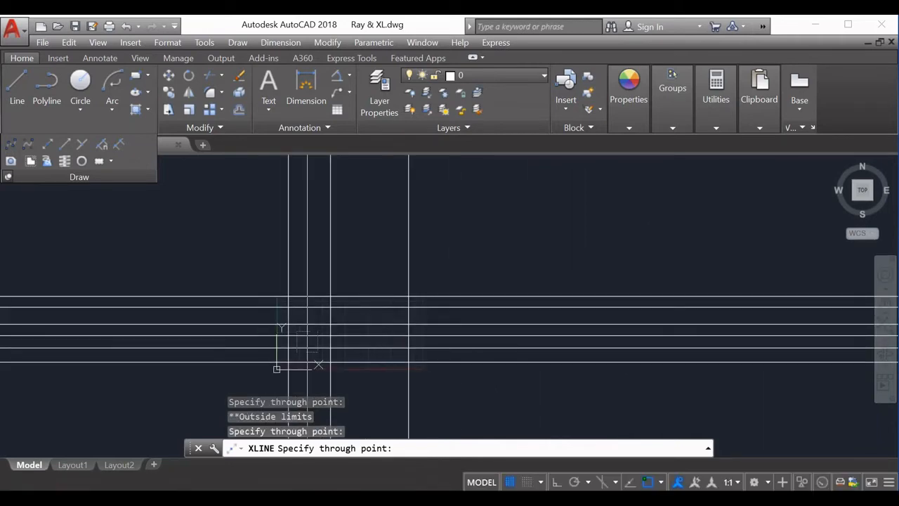
{"action": "left_click", "coordinate": [345, 362]}
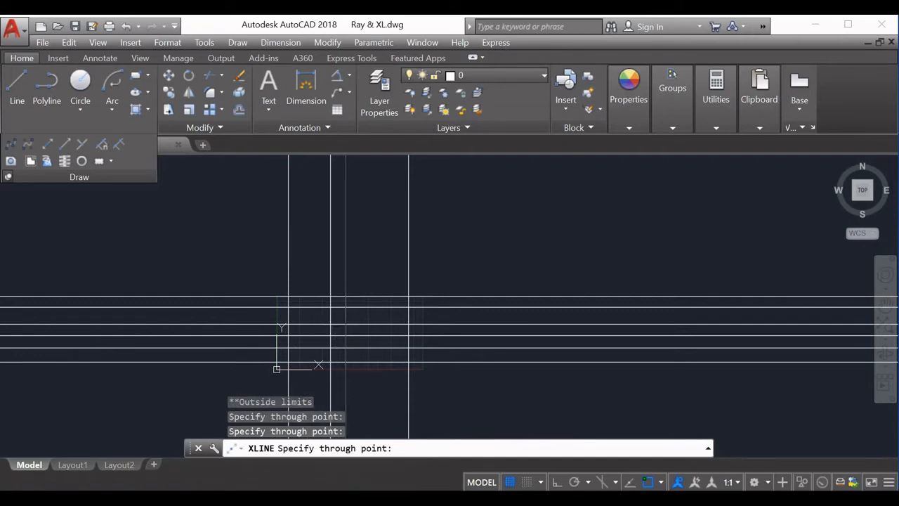
{"action": "left_click", "coordinate": [380, 336]}
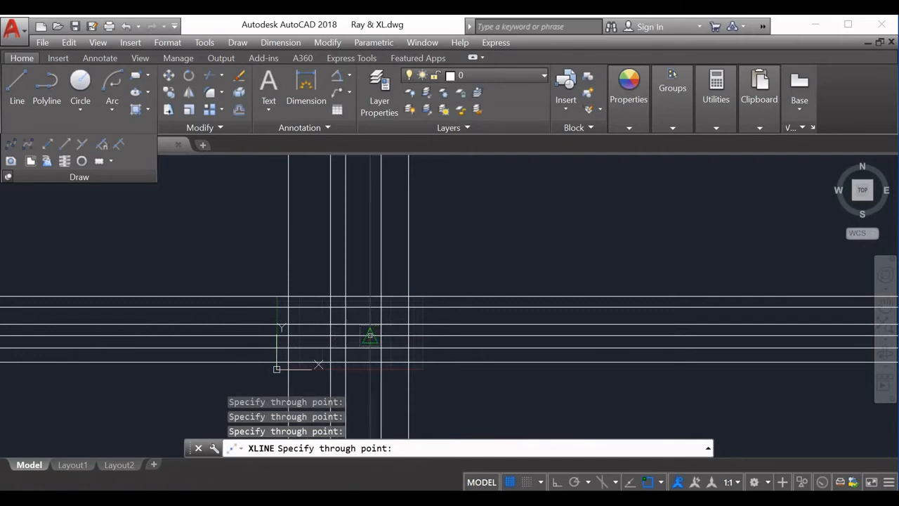
{"action": "left_click", "coordinate": [370, 337]}
{"action": "scroll", "coordinate": [354, 323], "scroll_direction": "down", "scroll_amount": 2}
{"action": "left_click", "coordinate": [330, 325]}
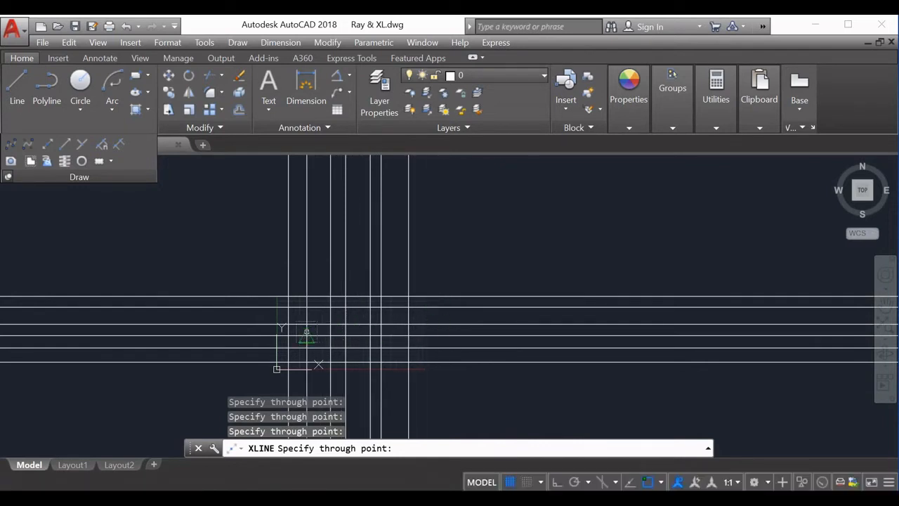
{"action": "left_click", "coordinate": [306, 330]}
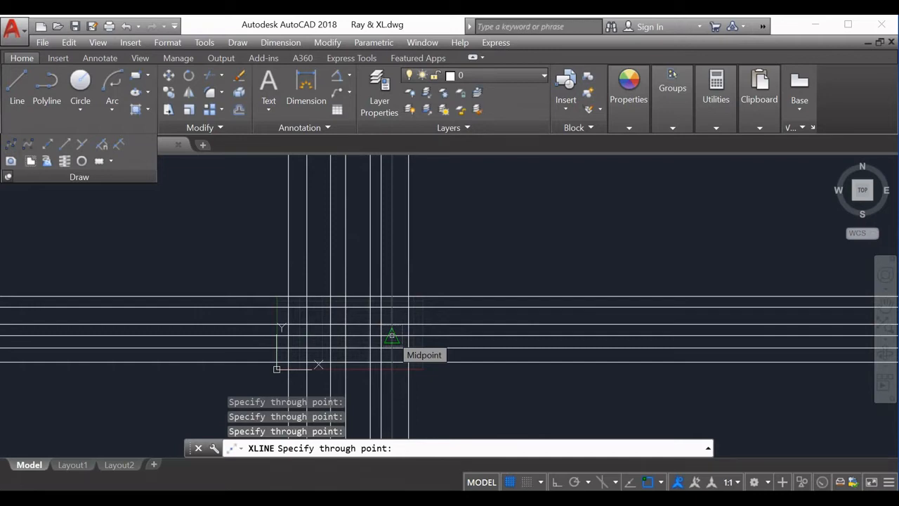
{"action": "left_click", "coordinate": [392, 338]}
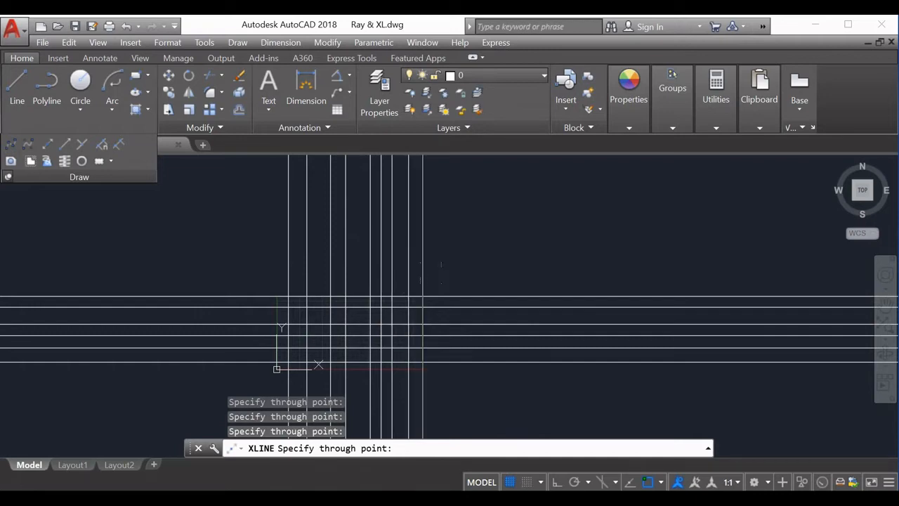
{"action": "key", "text": "Return"}
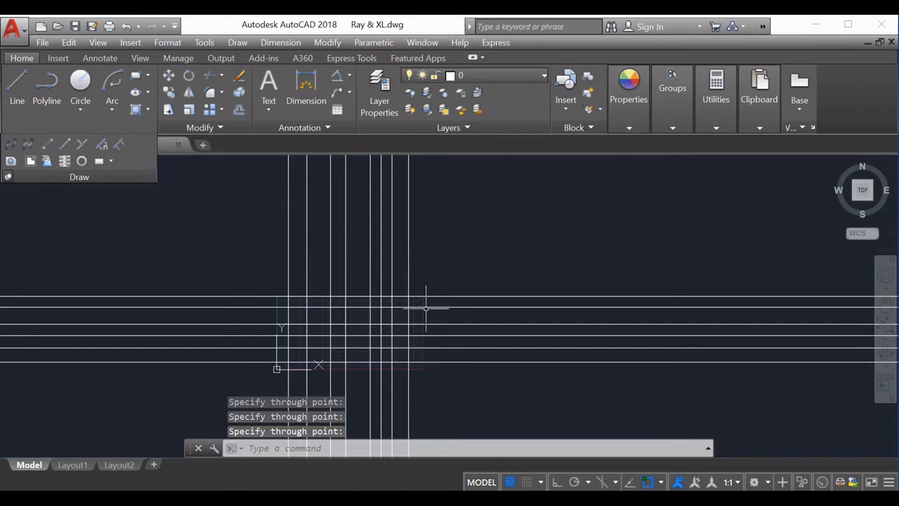
- Erase all the horizontal and vertical construction lines with a crossing selection around the area where they intersect
{"action": "scroll", "coordinate": [457, 265], "scroll_direction": "down", "scroll_amount": 3}
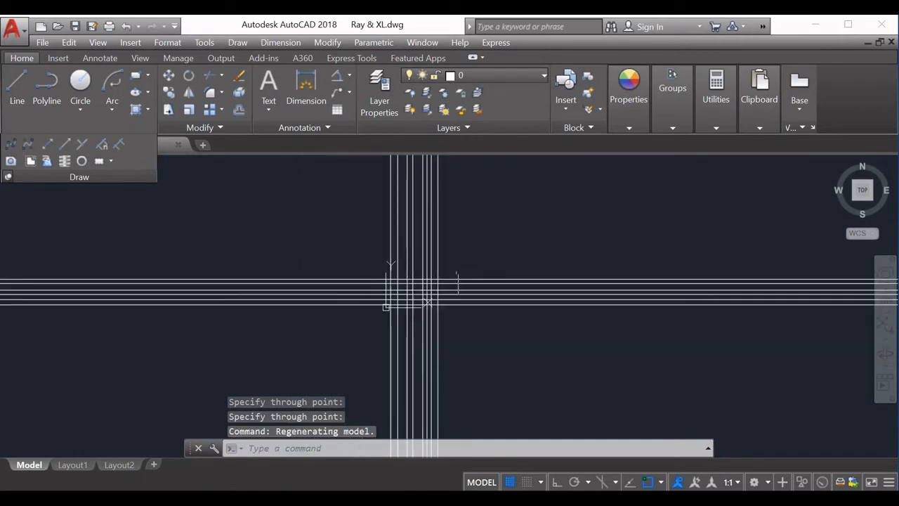
{"action": "scroll", "coordinate": [451, 335], "scroll_direction": "down", "scroll_amount": 3}
{"action": "key", "text": "Escape"}
{"action": "key", "text": "Escape"}
{"action": "key", "text": "Escape"}
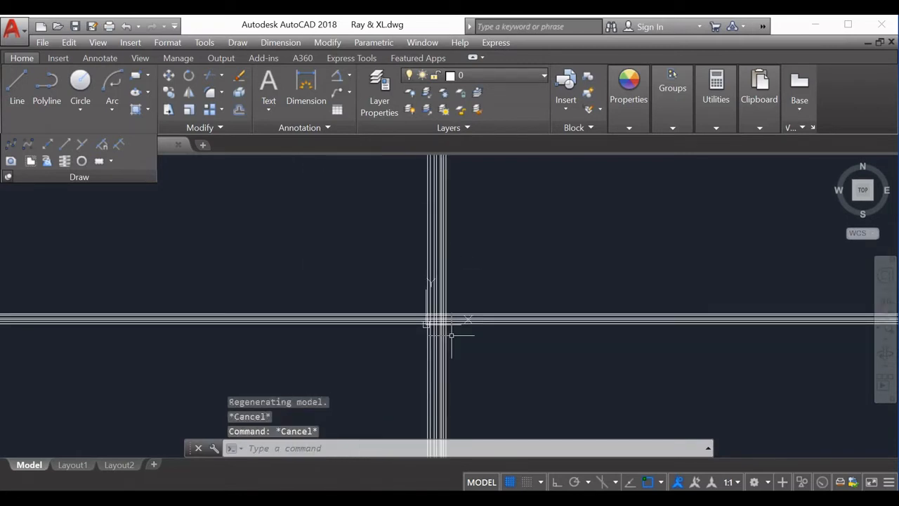
{"action": "scroll", "coordinate": [462, 289], "scroll_direction": "up", "scroll_amount": 2}
{"action": "left_click", "coordinate": [472, 295]}
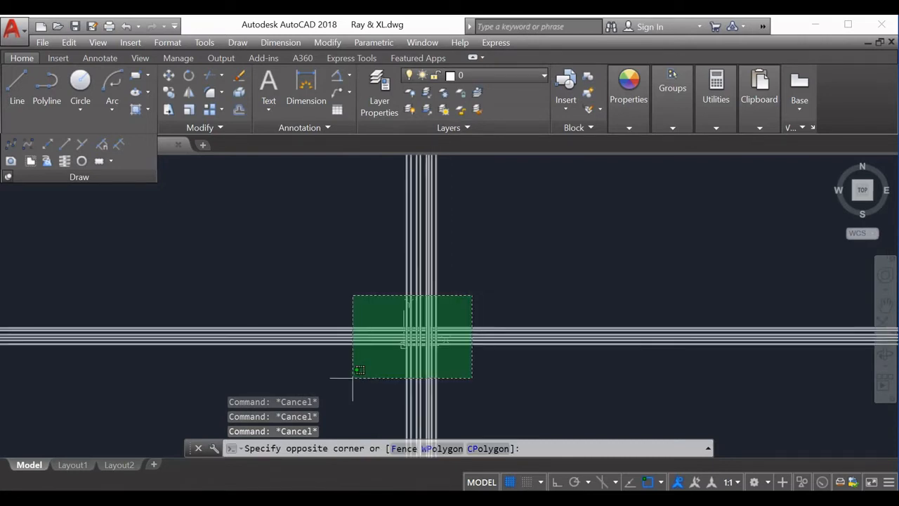
{"action": "left_click", "coordinate": [353, 378]}
{"action": "key", "text": "Delete"}
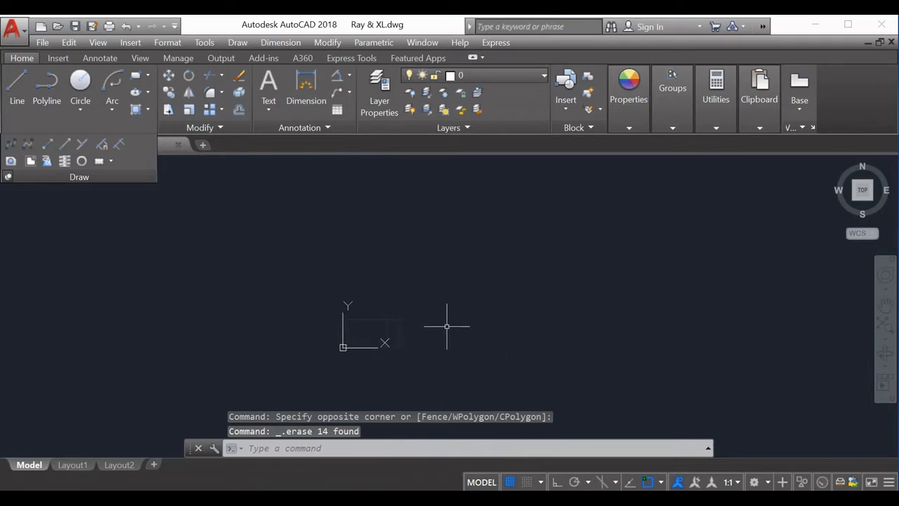
{"action": "key", "text": "Escape"}
{"action": "key", "text": "Escape"}
{"action": "key", "text": "Escape"}
- Draw a construction line at 45 degrees across the grid using XLINE with the Ang option
{"action": "scroll", "coordinate": [345, 344], "scroll_direction": "up", "scroll_amount": 5}
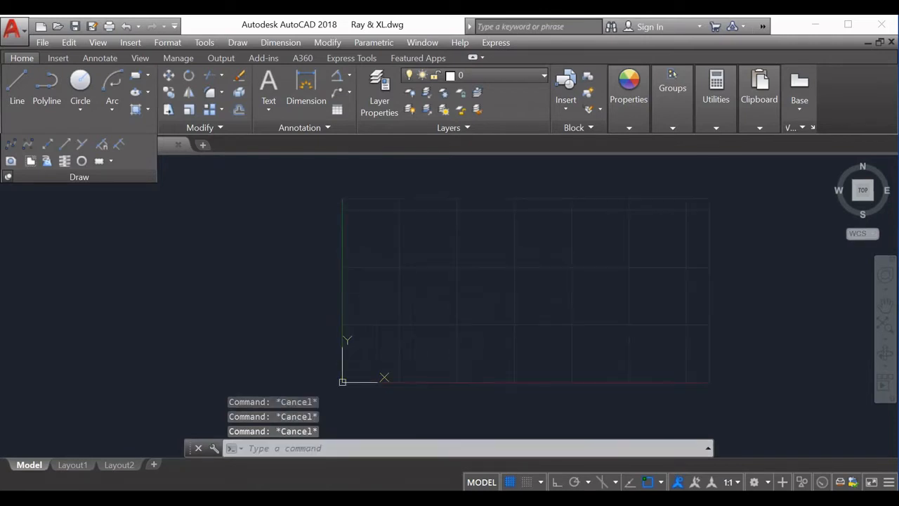
{"action": "mouse_move", "coordinate": [459, 325]}
{"action": "middle_mouse_down"}
{"action": "mouse_move", "coordinate": [379, 320]}
{"action": "mouse_move", "coordinate": [387, 314]}
{"action": "middle_mouse_up"}
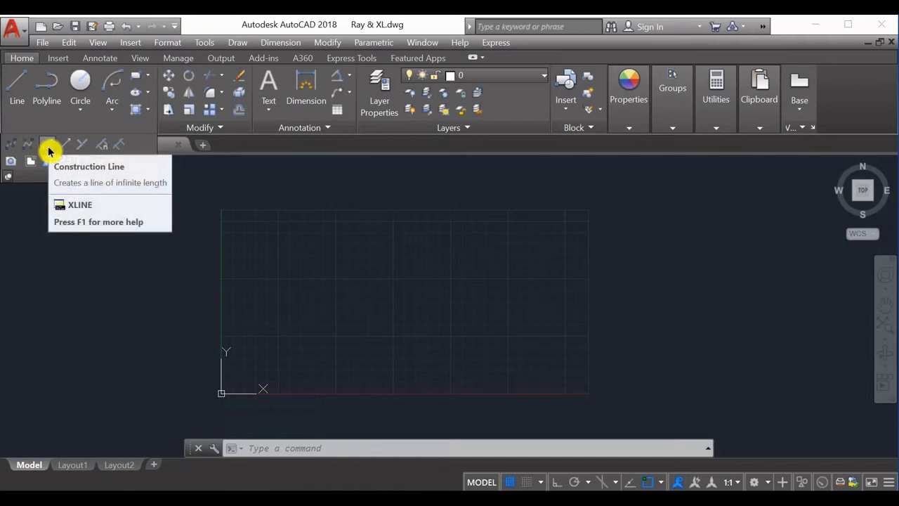
{"action": "left_click", "coordinate": [48, 147]}
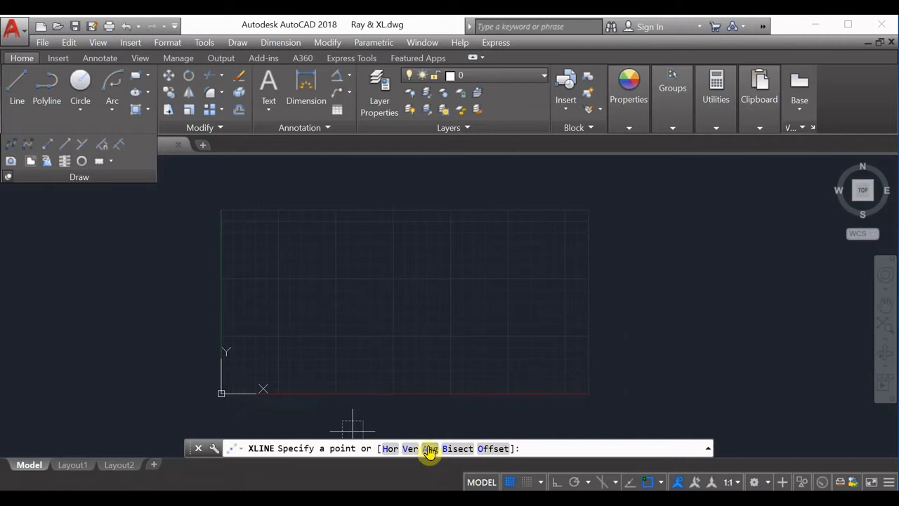
{"action": "left_click", "coordinate": [428, 448]}
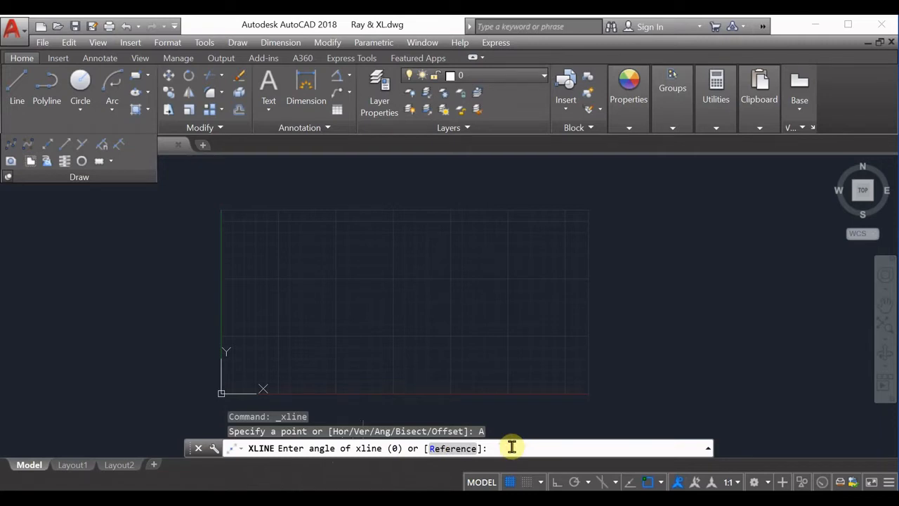
{"action": "type", "text": "45"}
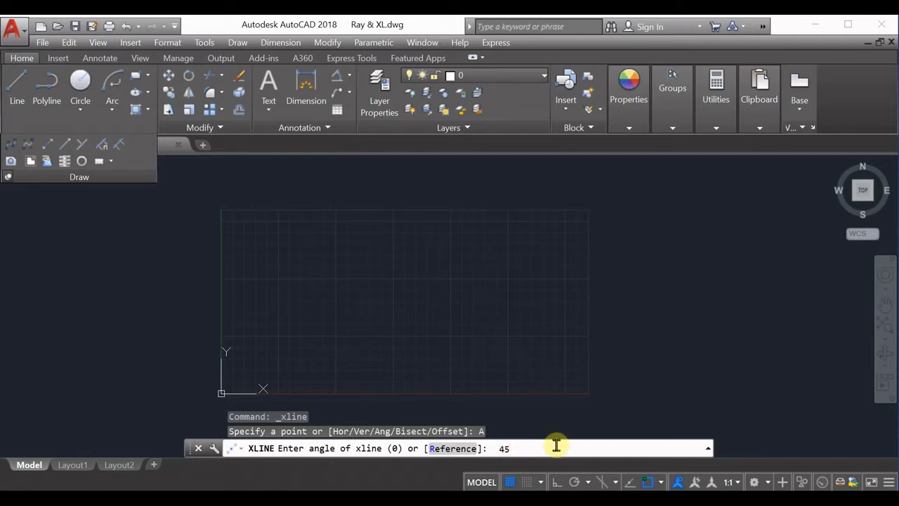
{"action": "key", "text": "Return"}
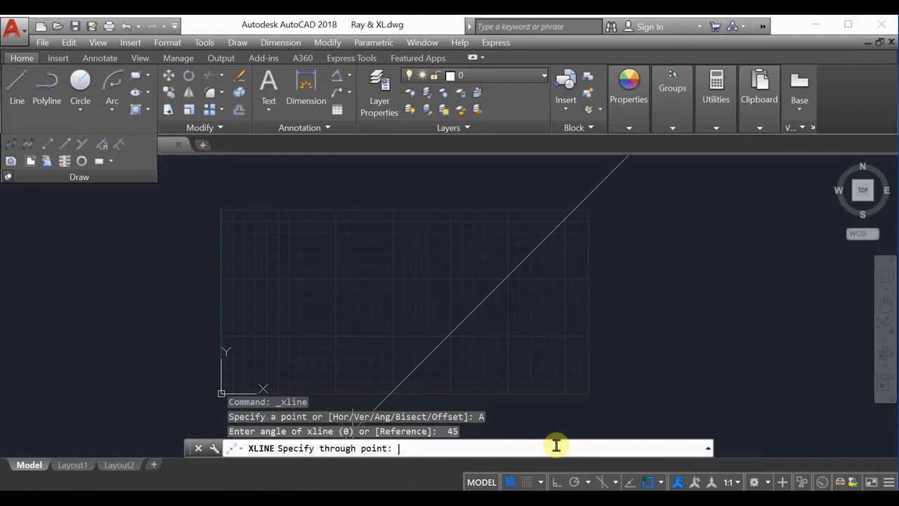
{"action": "left_click", "coordinate": [391, 320]}
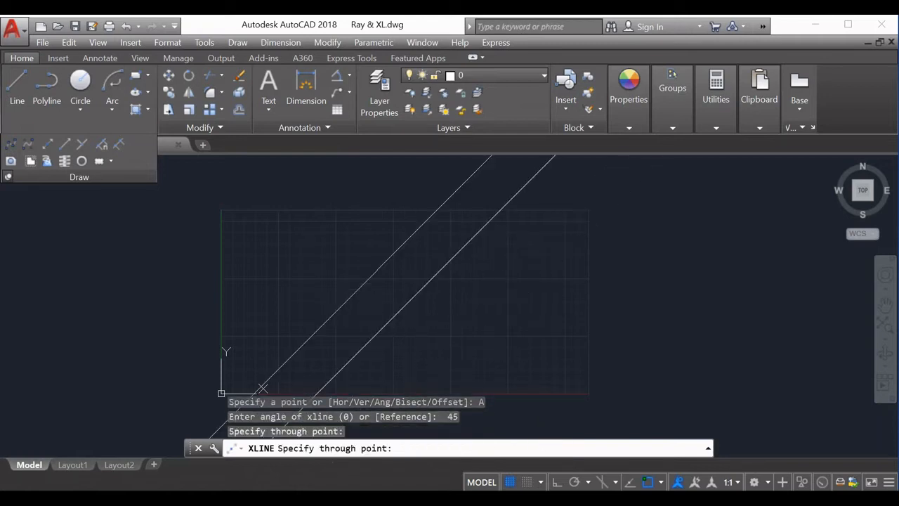
- Add six more 45-degree construction lines at different positions across the grid, and end the XLINE command
{"action": "left_click", "coordinate": [351, 295]}
{"action": "left_click", "coordinate": [319, 258]}
{"action": "left_click", "coordinate": [291, 241]}
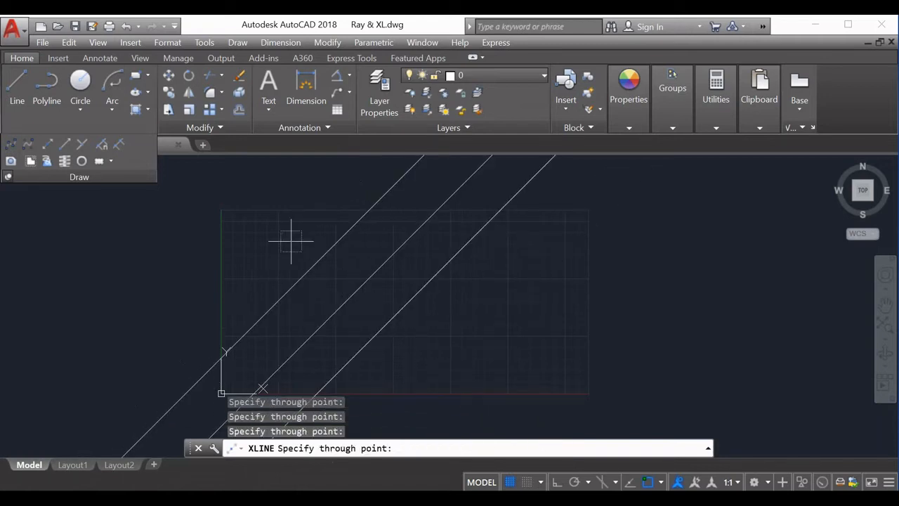
{"action": "left_click", "coordinate": [264, 220]}
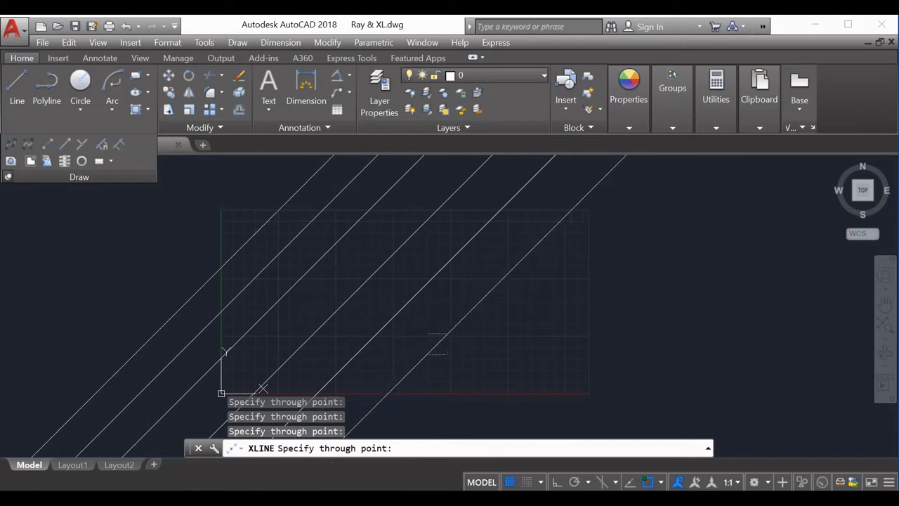
{"action": "left_click", "coordinate": [419, 330]}
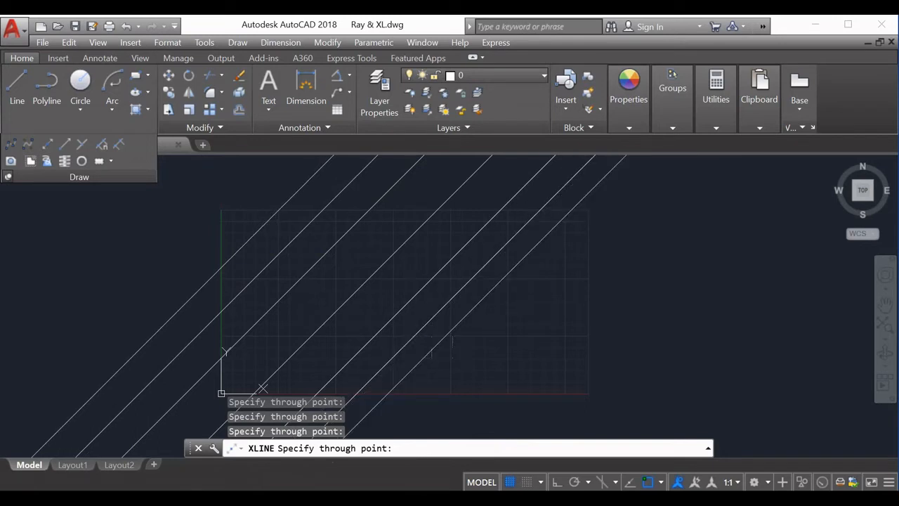
{"action": "left_click", "coordinate": [443, 347]}
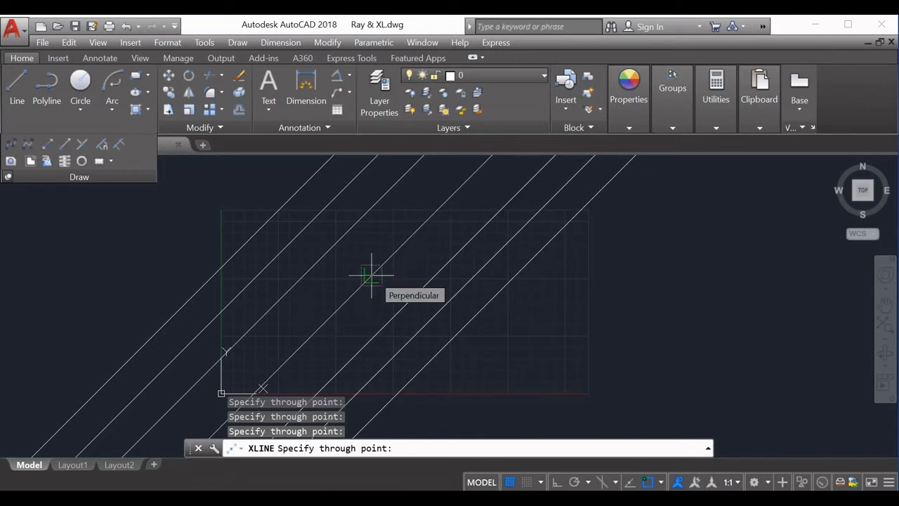
{"action": "key", "text": "Escape"}
{"action": "key", "text": "Escape"}
{"action": "key", "text": "Escape"}
{"action": "key", "text": "Escape"}
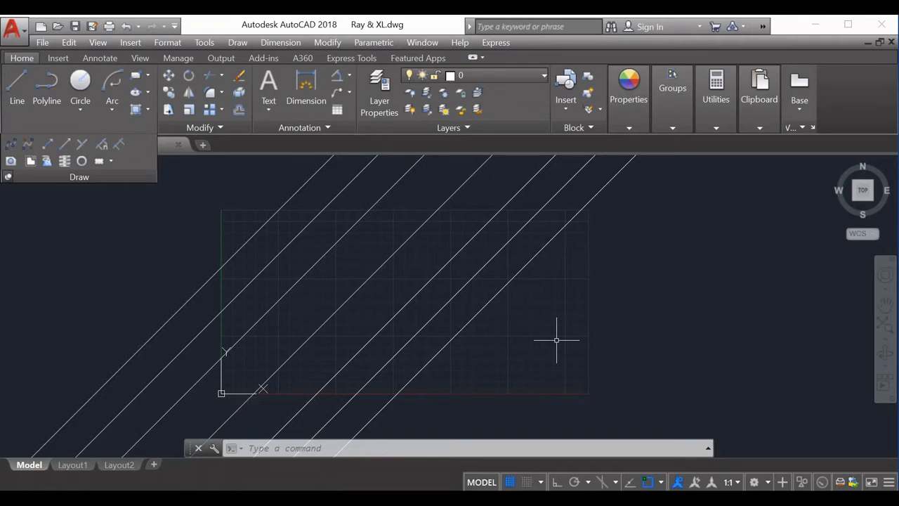
- Draw a construction line at 135 degrees crossing the 45-degree lines, using XLINE with the Ang option
{"action": "type", "text": "xl"}
{"action": "key", "text": "Return"}
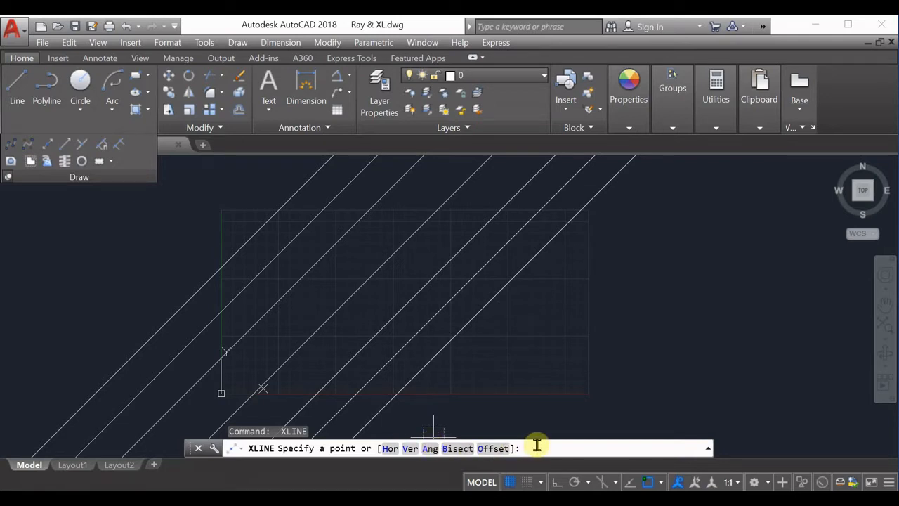
{"action": "type", "text": "A"}
{"action": "key", "text": "Return"}
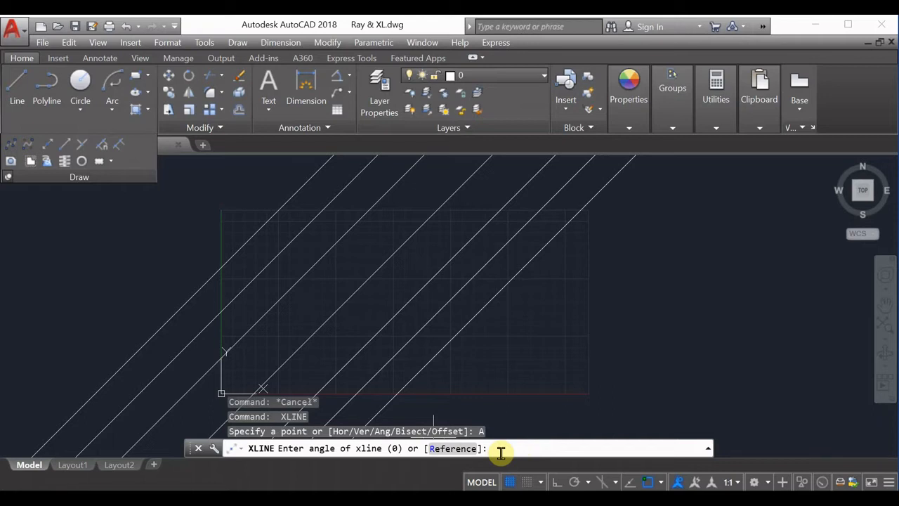
{"action": "type", "text": "25"}
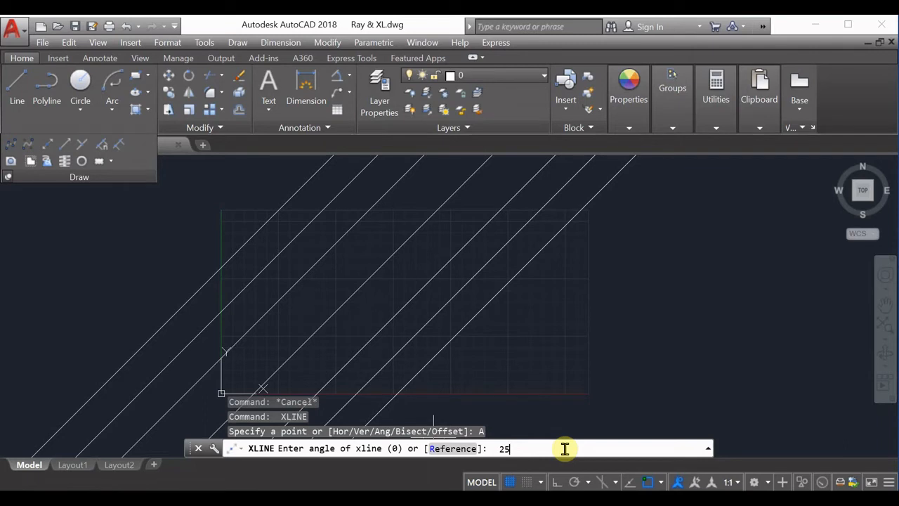
{"action": "key", "text": "BackSpace"}
{"action": "key", "text": "BackSpace"}
{"action": "type", "text": "135"}
{"action": "key", "text": "Return"}
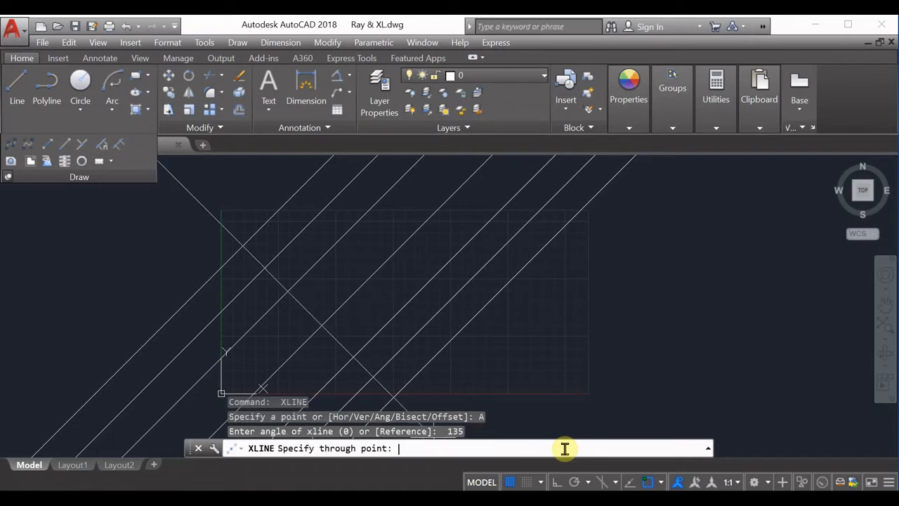
{"action": "left_click", "coordinate": [571, 355]}
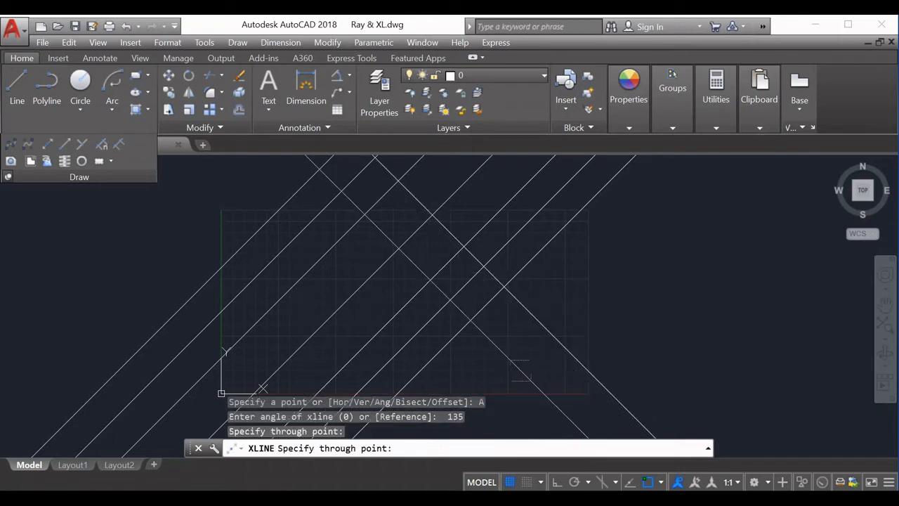
- Add three more 135-degree construction lines across the grid, and end the XLINE command
{"action": "left_click", "coordinate": [501, 368]}
{"action": "left_click", "coordinate": [463, 372]}
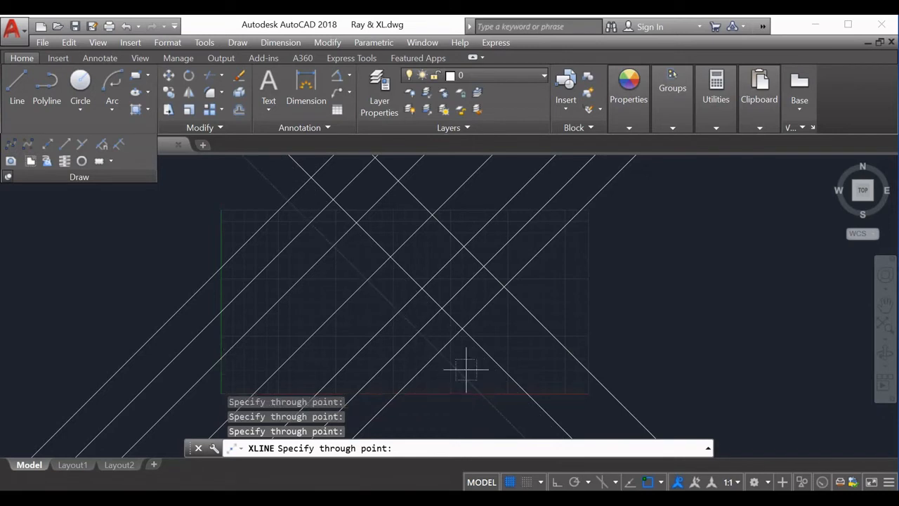
{"action": "scroll", "coordinate": [520, 278], "scroll_direction": "down", "scroll_amount": 2}
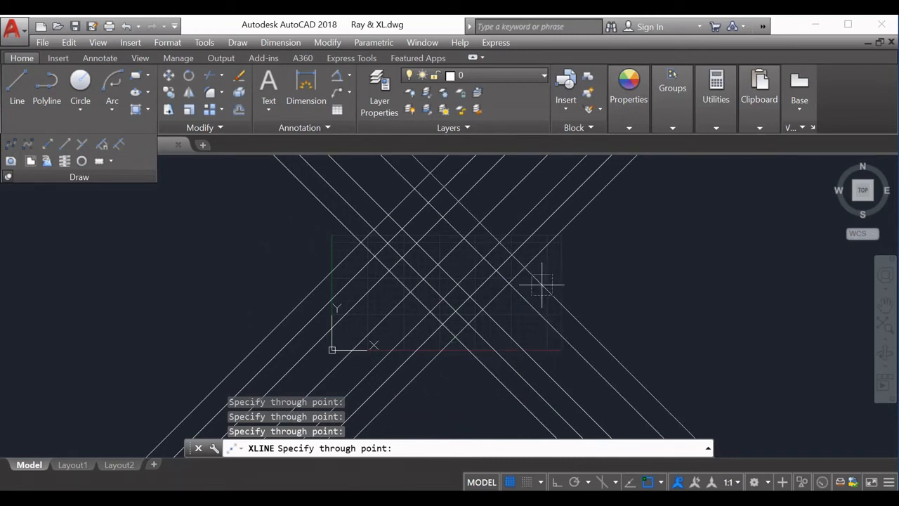
{"action": "key", "text": "Escape"}
{"action": "key", "text": "Escape"}
{"action": "key", "text": "Escape"}
{"action": "key", "text": "Escape"}
- Examine how the 45-degree and 135-degree construction lines cross each other inside and beyond the drawing limits
{"action": "scroll", "coordinate": [474, 323], "scroll_direction": "up", "scroll_amount": 2}
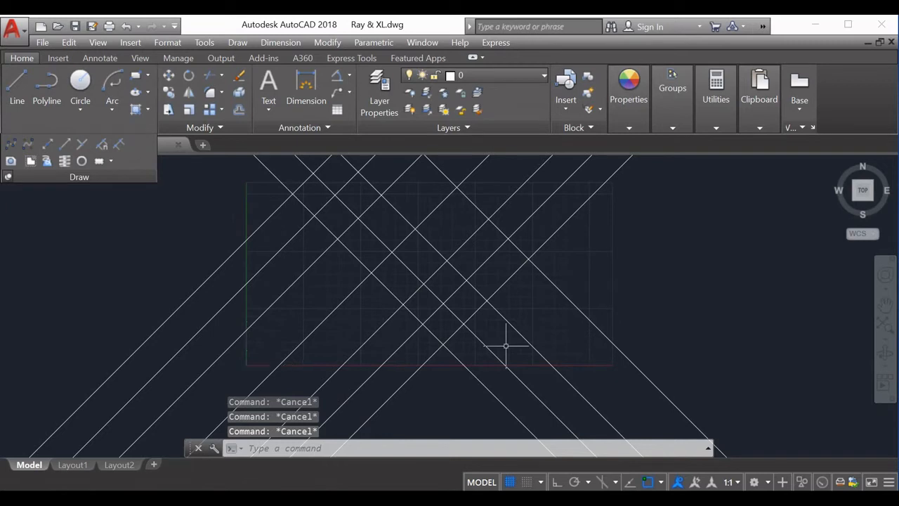
{"action": "scroll", "coordinate": [506, 346], "scroll_direction": "down", "scroll_amount": 2}
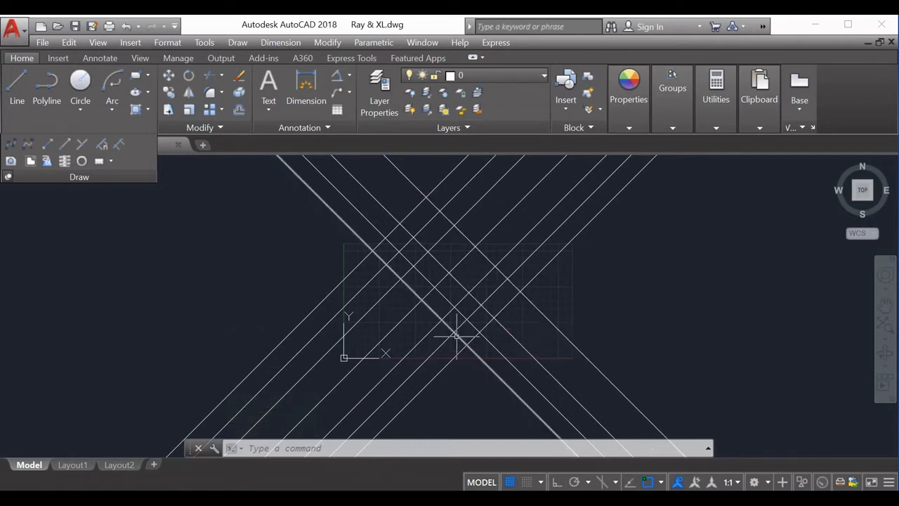
{"action": "mouse_move", "coordinate": [457, 335]}
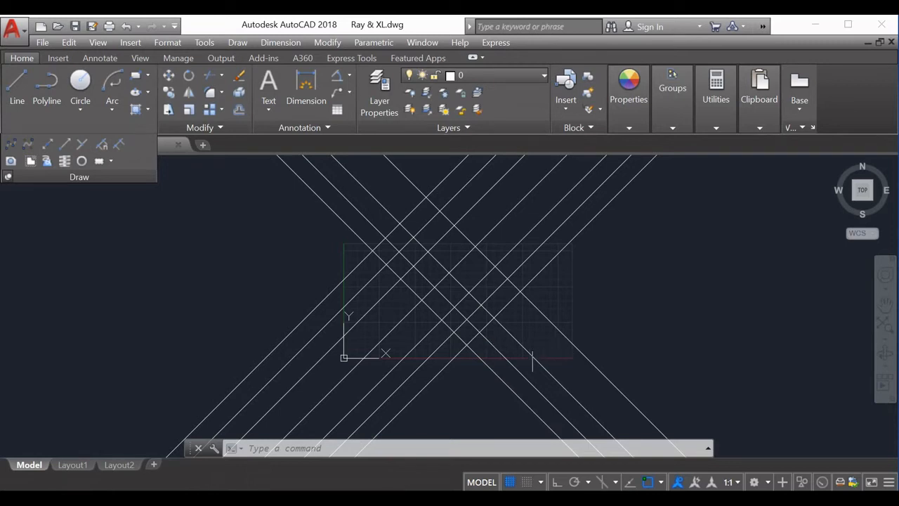
{"action": "scroll", "coordinate": [541, 356], "scroll_direction": "up", "scroll_amount": 3}
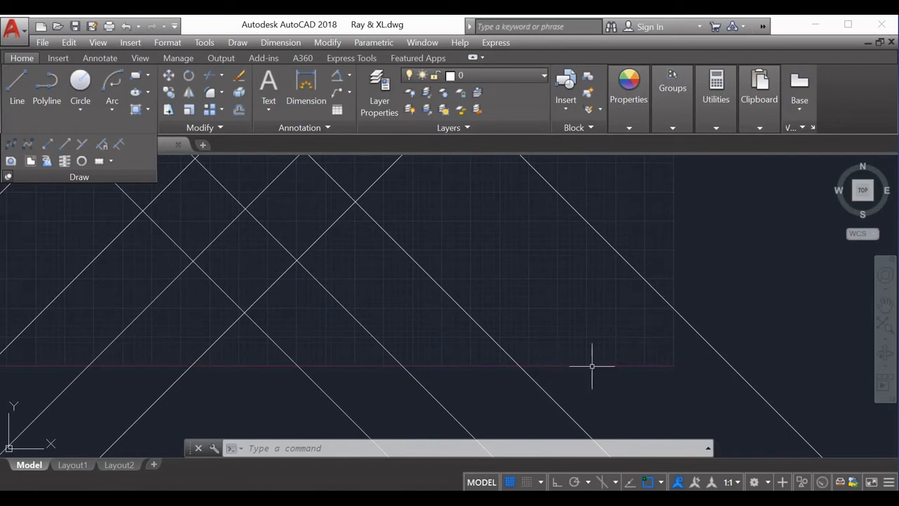
{"action": "scroll", "coordinate": [542, 353], "scroll_direction": "down", "scroll_amount": 3}
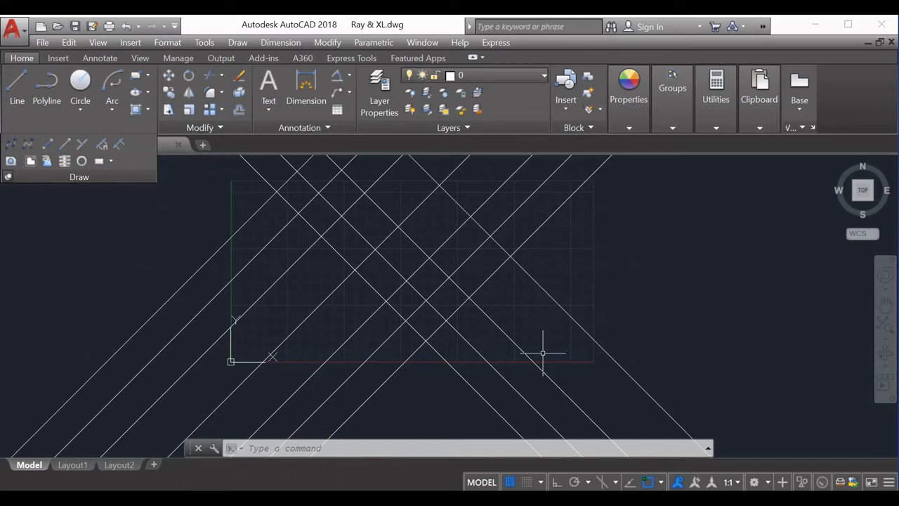
{"action": "scroll", "coordinate": [542, 353], "scroll_direction": "down", "scroll_amount": 3}
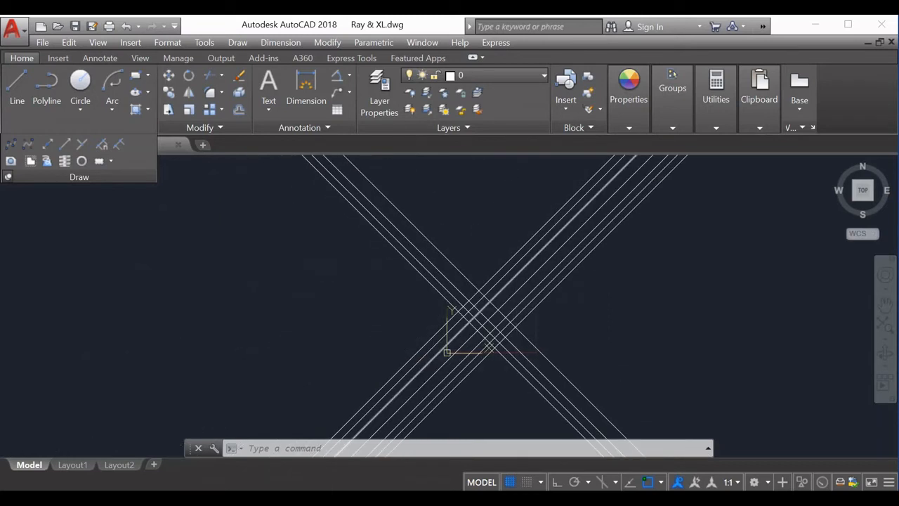
{"action": "scroll", "coordinate": [458, 339], "scroll_direction": "up", "scroll_amount": 2}
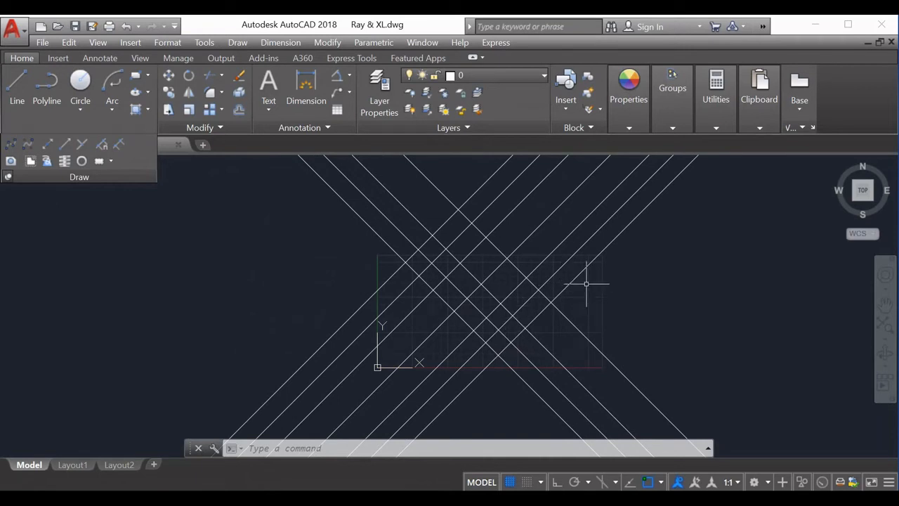
- Select all the angled construction lines in the drawing and erase them
{"action": "key", "text": "ctrl+a"}
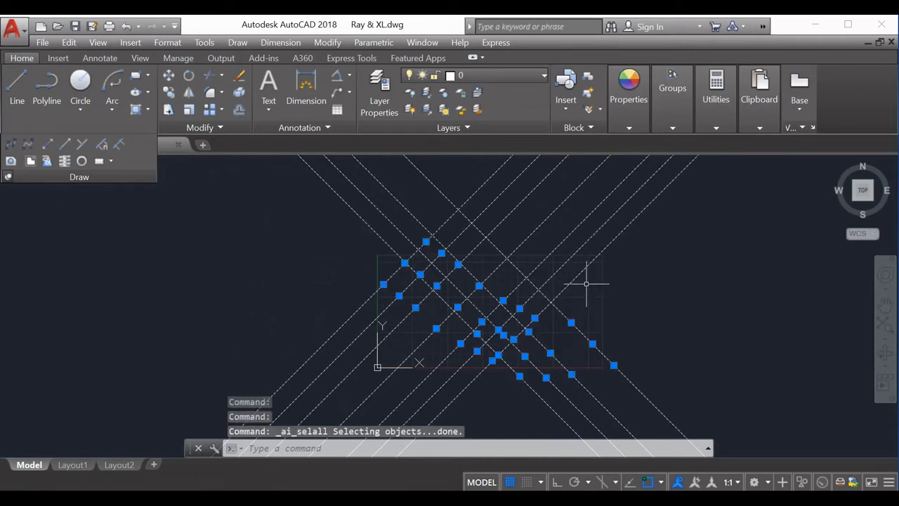
{"action": "key", "text": "Delete"}
{"action": "scroll", "coordinate": [586, 284], "scroll_direction": "down", "scroll_amount": 2}
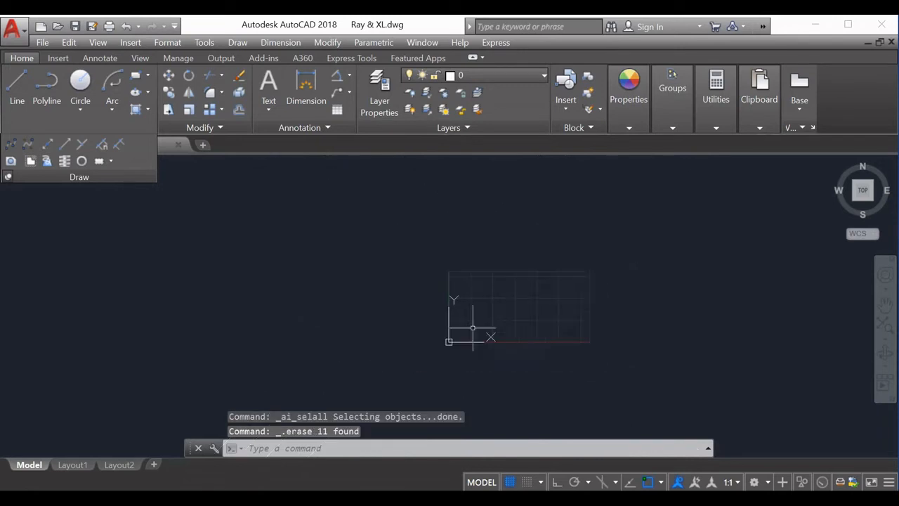
{"action": "scroll", "coordinate": [471, 325], "scroll_direction": "up", "scroll_amount": 4}
{"action": "scroll", "coordinate": [532, 263], "scroll_direction": "down", "scroll_amount": 2}
{"action": "middle_click_drag", "start_coordinate": [506, 278], "coordinate": [418, 321]}
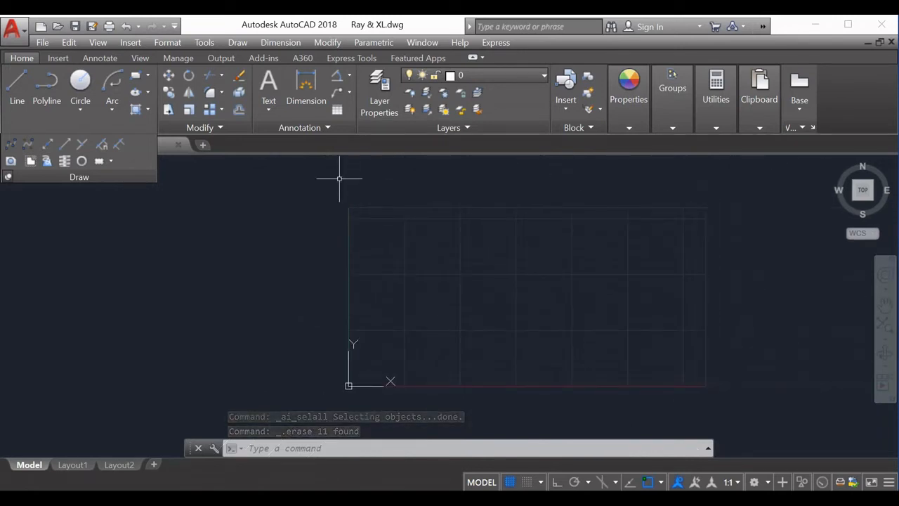
- Draw a vertical and a horizontal construction line through a common point near the middle of the grid, with Ortho mode on
{"action": "left_click", "coordinate": [238, 46]}
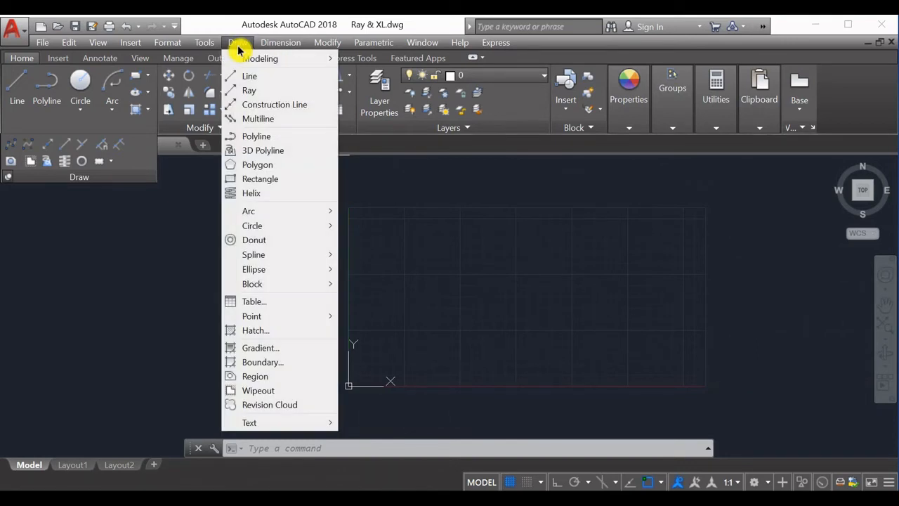
{"action": "left_click", "coordinate": [274, 105]}
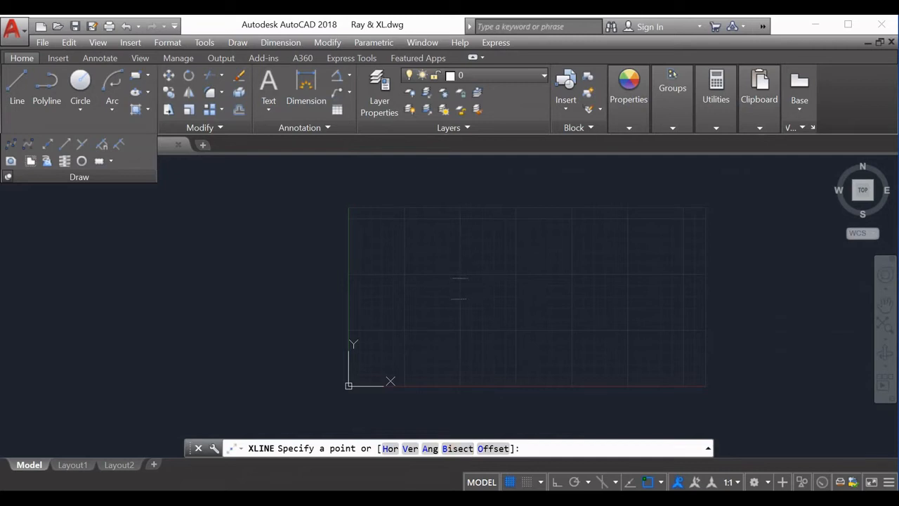
{"action": "left_click", "coordinate": [503, 290]}
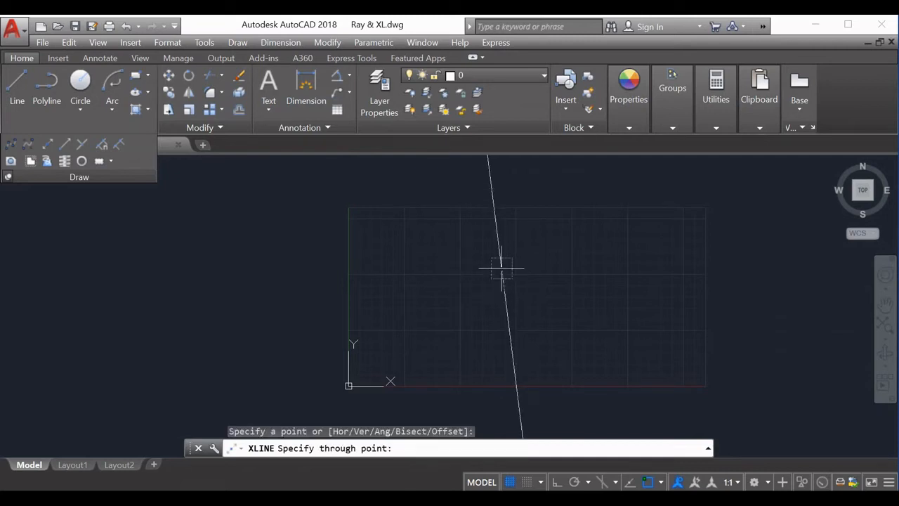
{"action": "key", "text": "F8"}
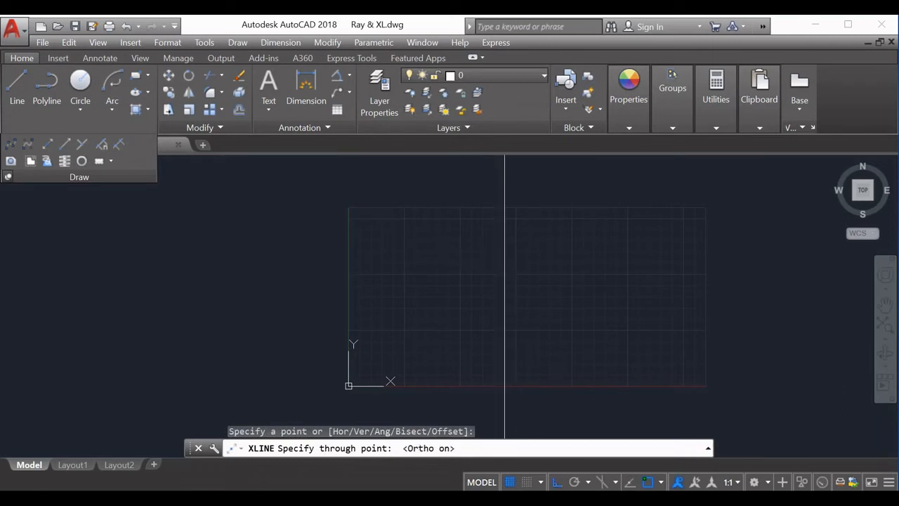
{"action": "left_click", "coordinate": [500, 265]}
{"action": "left_click", "coordinate": [535, 296]}
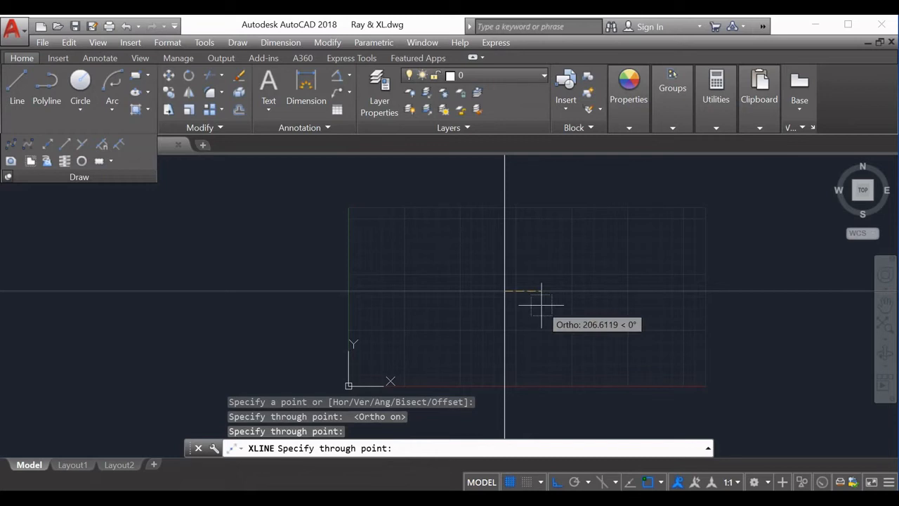
{"action": "key", "text": "Escape"}
{"action": "scroll", "coordinate": [533, 259], "scroll_direction": "up", "scroll_amount": 2}
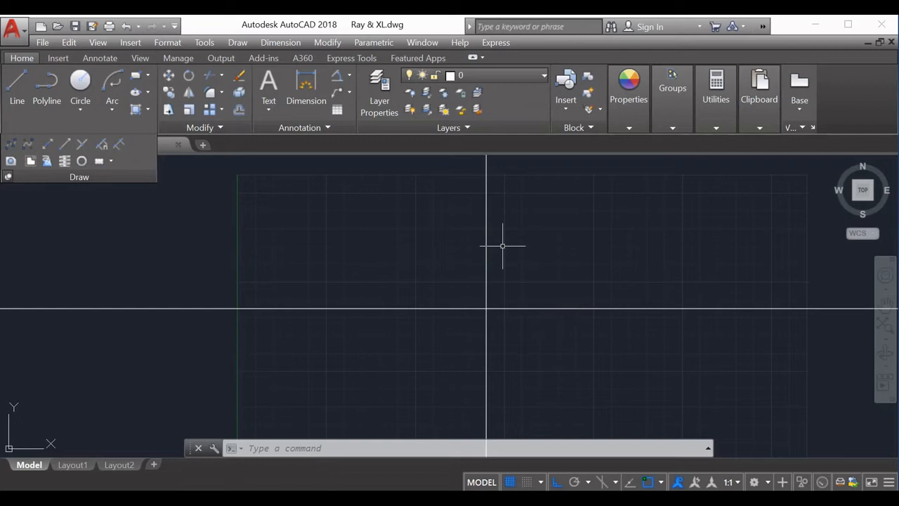
- Draw a construction line bisecting the angle between the horizontal and vertical lines, with the vertex at their intersection, and end the command
{"action": "type", "text": "xl"}
{"action": "key", "text": "Return"}
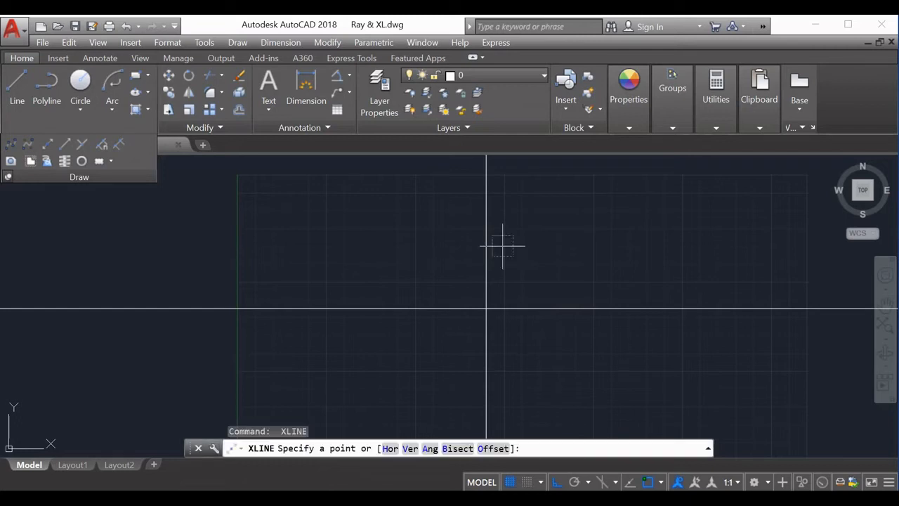
{"action": "left_click", "coordinate": [455, 449]}
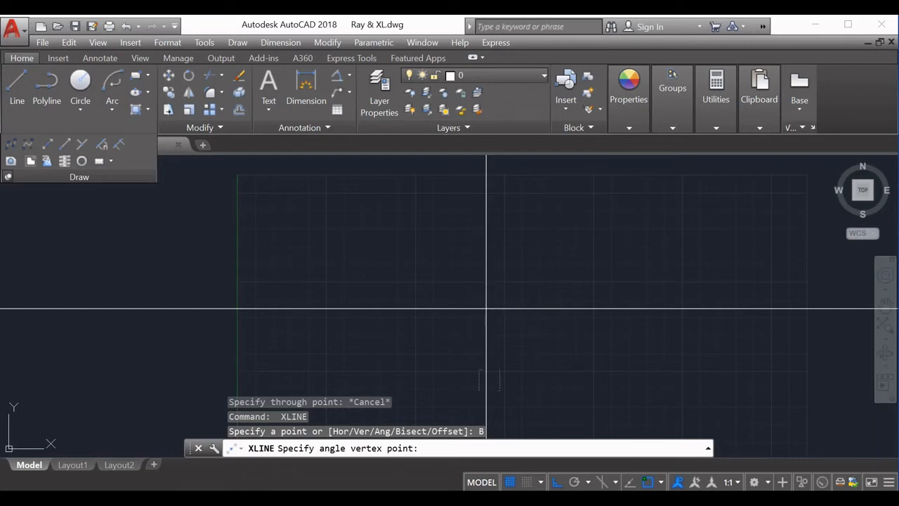
{"action": "left_click", "coordinate": [486, 308]}
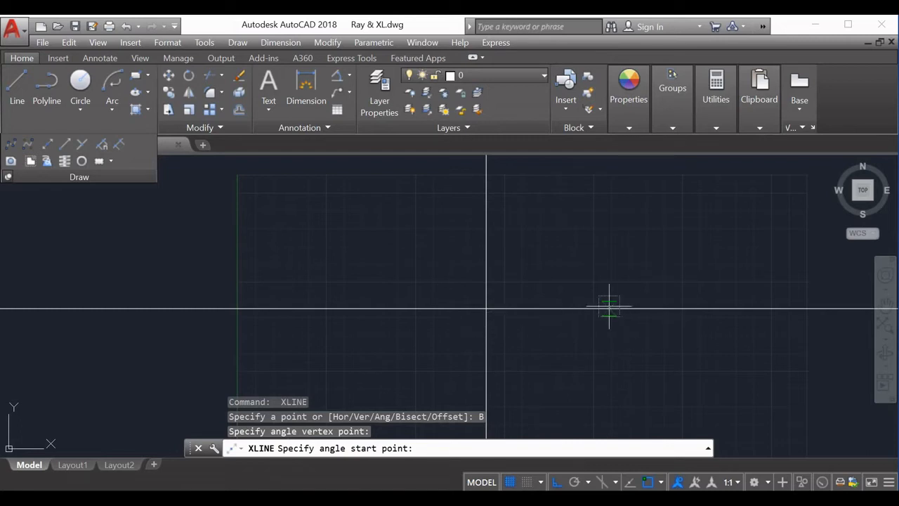
{"action": "left_click", "coordinate": [609, 309]}
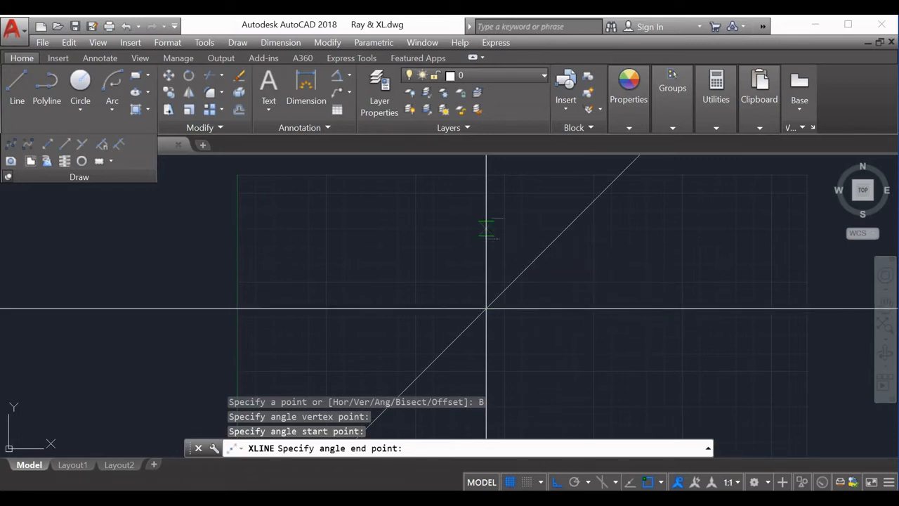
{"action": "left_click", "coordinate": [485, 219]}
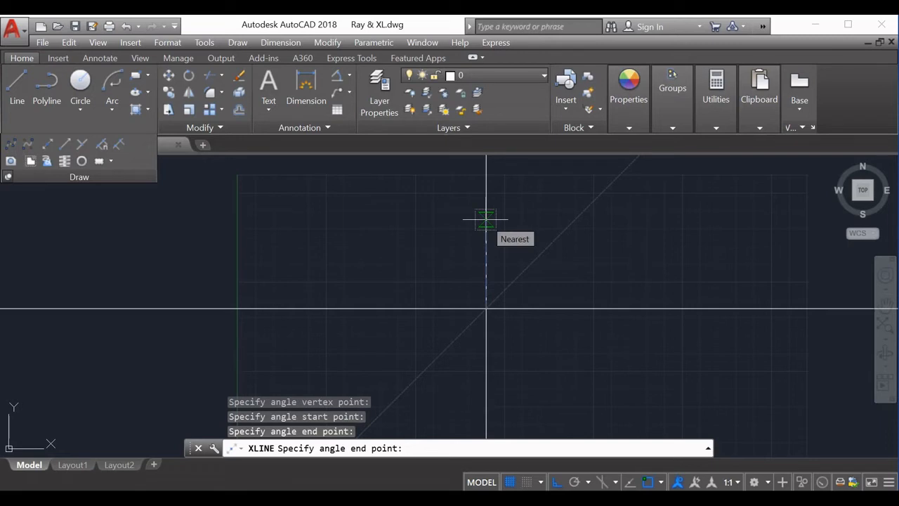
{"action": "key", "text": "Return"}
{"action": "scroll", "coordinate": [554, 360], "scroll_direction": "down", "scroll_amount": 4}
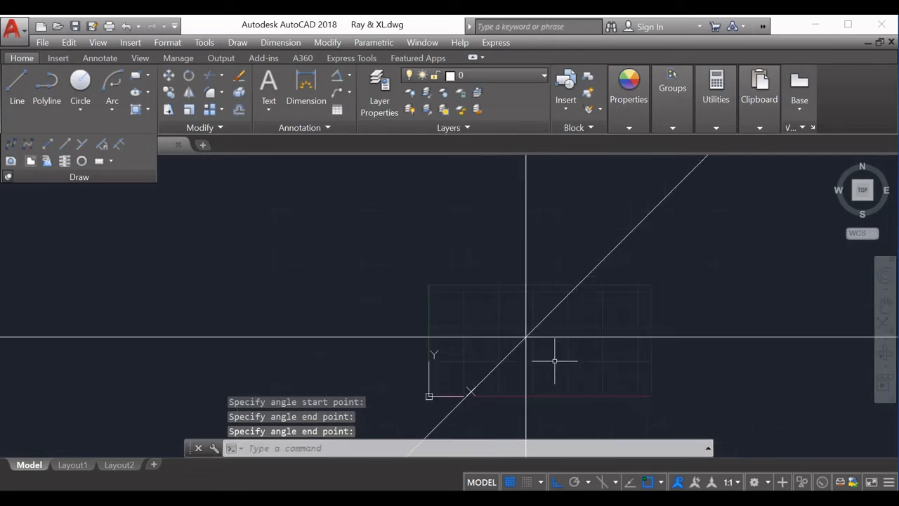
{"action": "scroll", "coordinate": [554, 360], "scroll_direction": "down", "scroll_amount": 1}
{"action": "scroll", "coordinate": [552, 342], "scroll_direction": "up", "scroll_amount": 3}
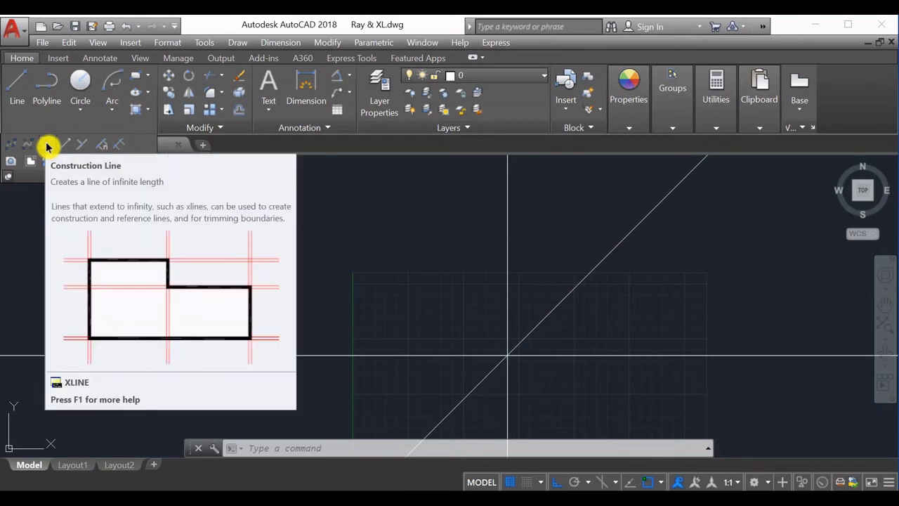
- Bisect the angle between the horizontal and diagonal construction lines with another construction line through their intersection, and end the command
{"action": "left_click", "coordinate": [47, 145]}
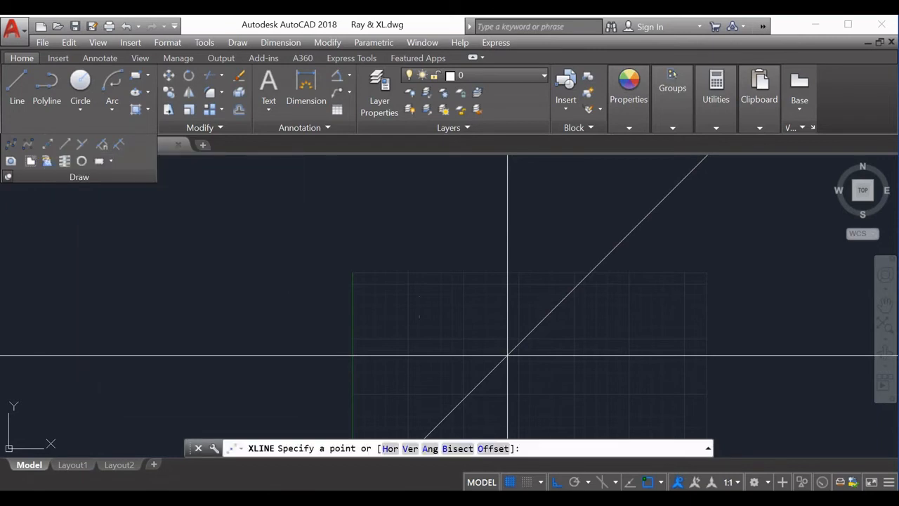
{"action": "scroll", "coordinate": [544, 344], "scroll_direction": "up", "scroll_amount": 2}
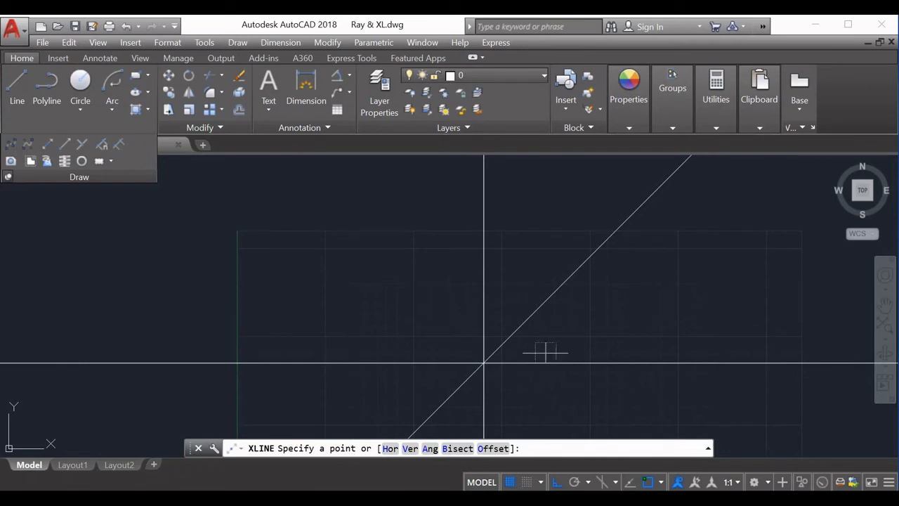
{"action": "left_click", "coordinate": [457, 451]}
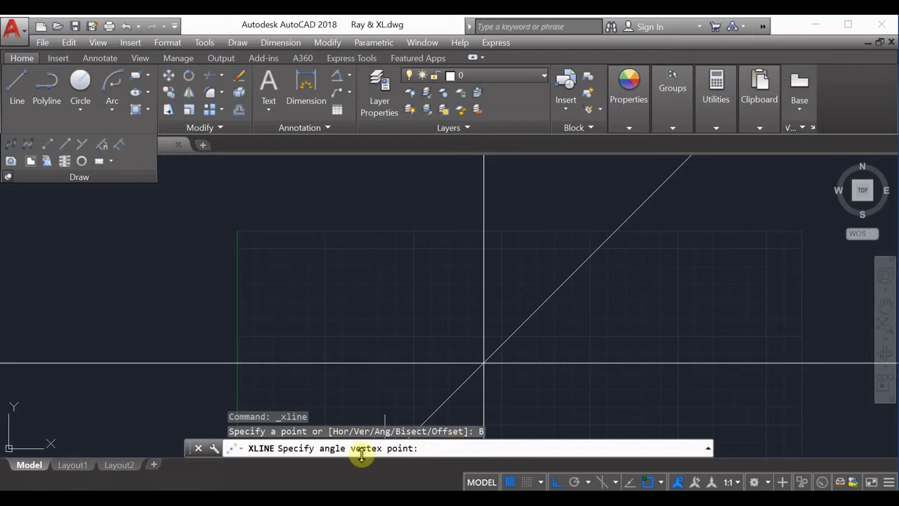
{"action": "left_click", "coordinate": [483, 363]}
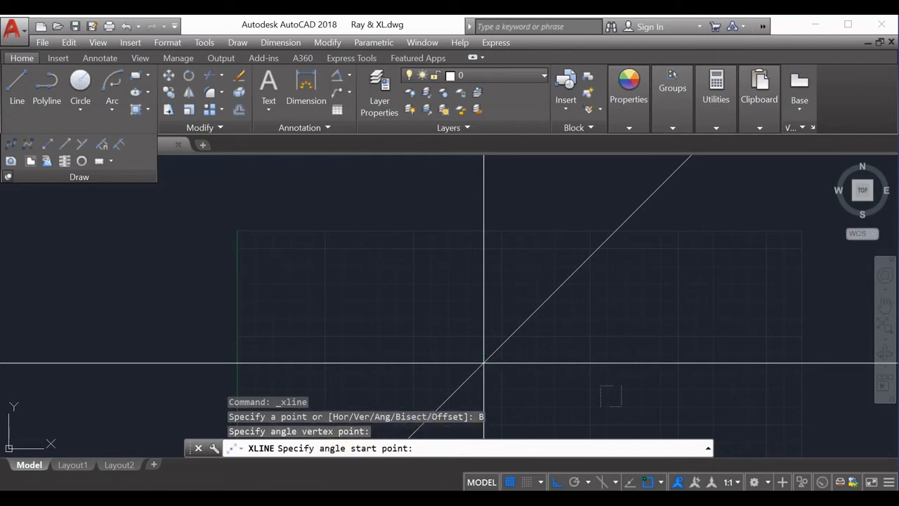
{"action": "left_click", "coordinate": [631, 363]}
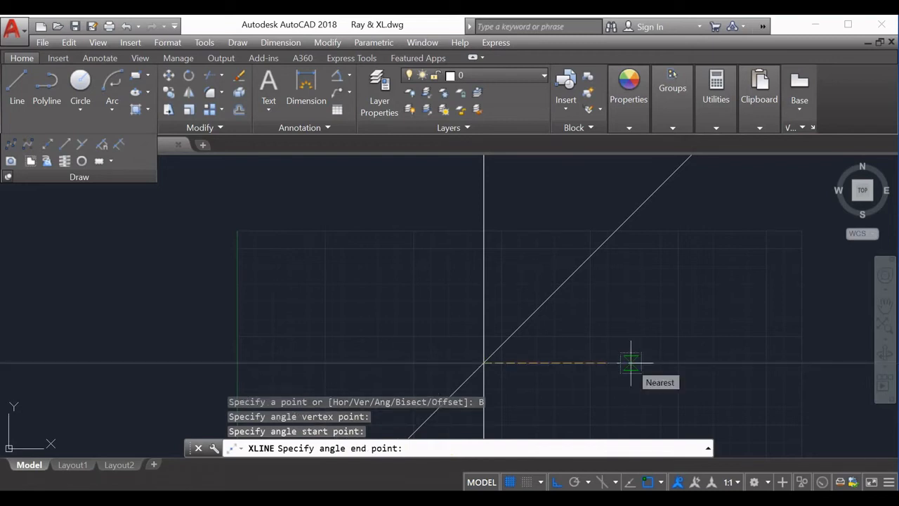
{"action": "left_click", "coordinate": [582, 266]}
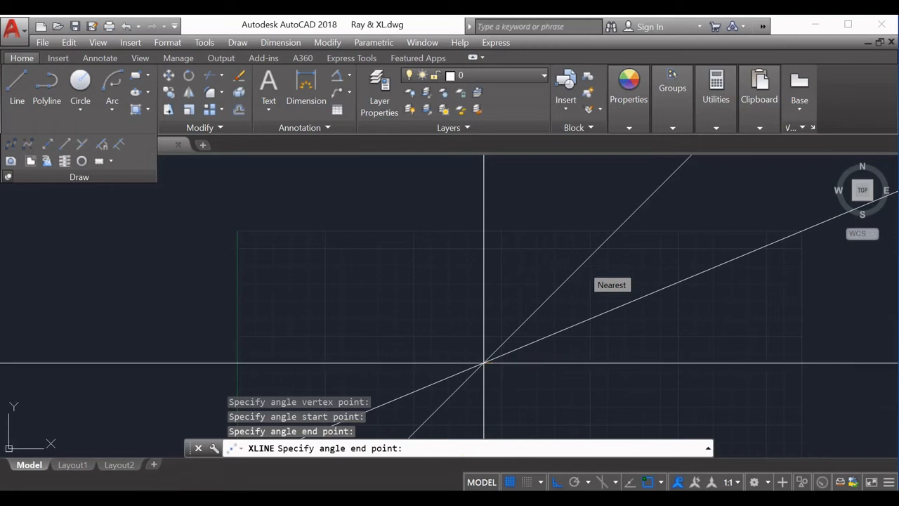
{"action": "key", "text": "Escape"}
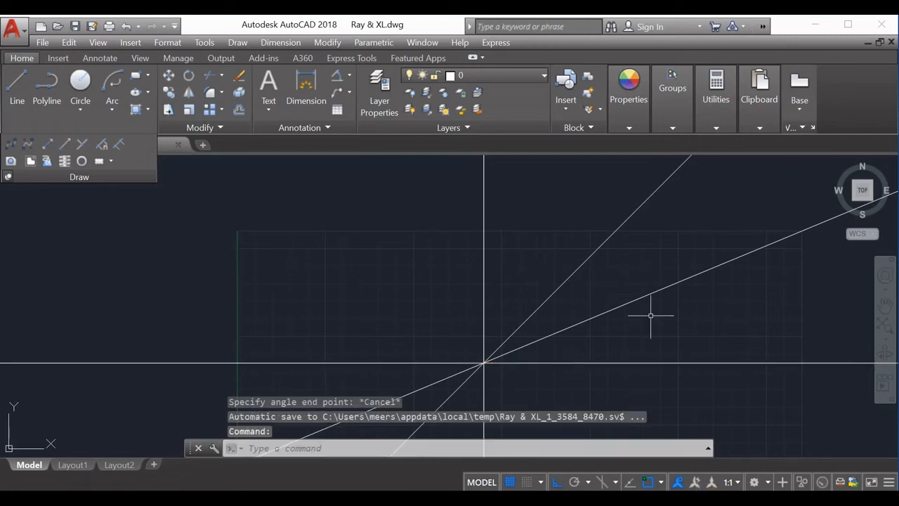
{"action": "scroll", "coordinate": [616, 346], "scroll_direction": "down", "scroll_amount": 6}
{"action": "middle_click_drag", "start_coordinate": [616, 346], "coordinate": [471, 307]}
{"action": "scroll", "coordinate": [507, 293], "scroll_direction": "up", "scroll_amount": 4}
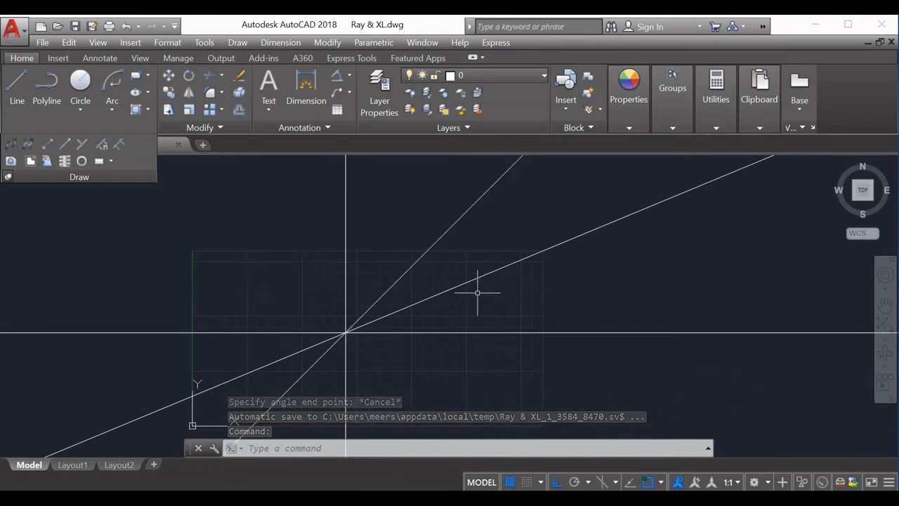
{"action": "scroll", "coordinate": [421, 303], "scroll_direction": "down", "scroll_amount": 4}
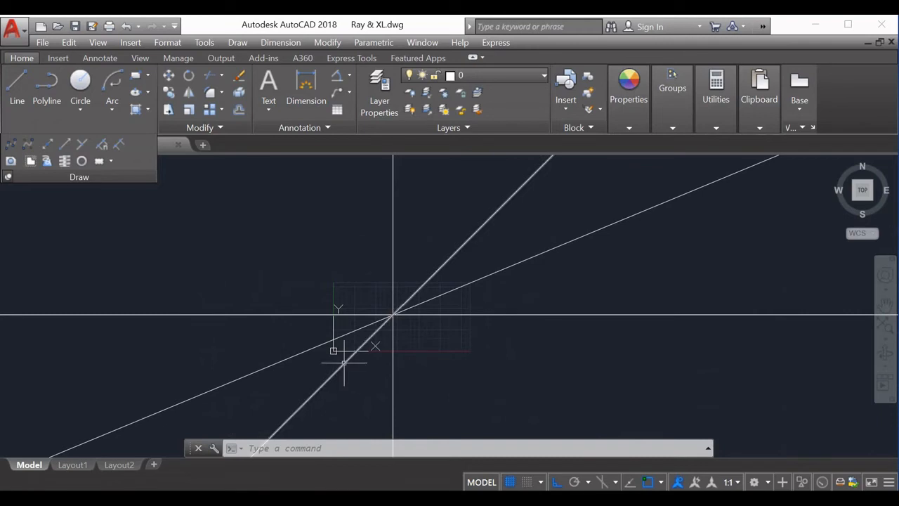
- Offset the horizontal construction line 15 units upward with XLINE's Offset option, switching Ortho mode off
{"action": "mouse_move", "coordinate": [344, 361]}
{"action": "type", "text": "xl"}
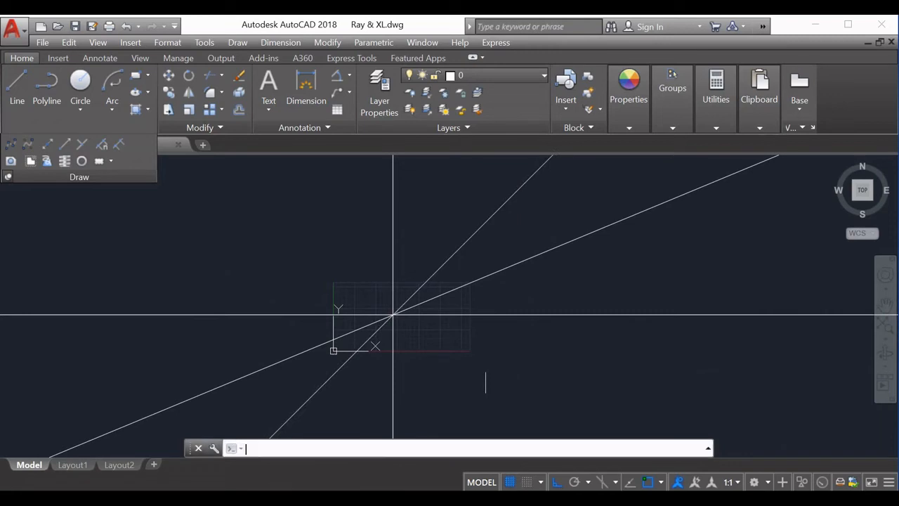
{"action": "key", "text": "Return"}
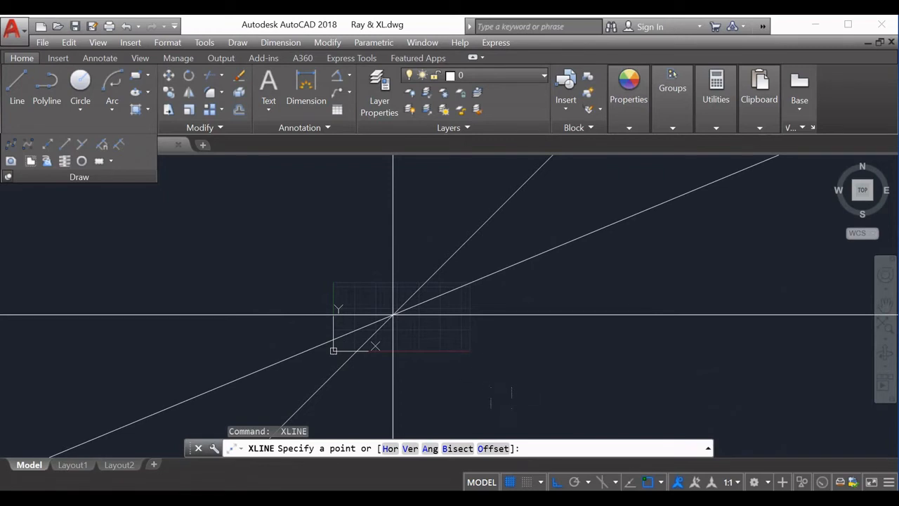
{"action": "scroll", "coordinate": [501, 404], "scroll_direction": "up", "scroll_amount": 2}
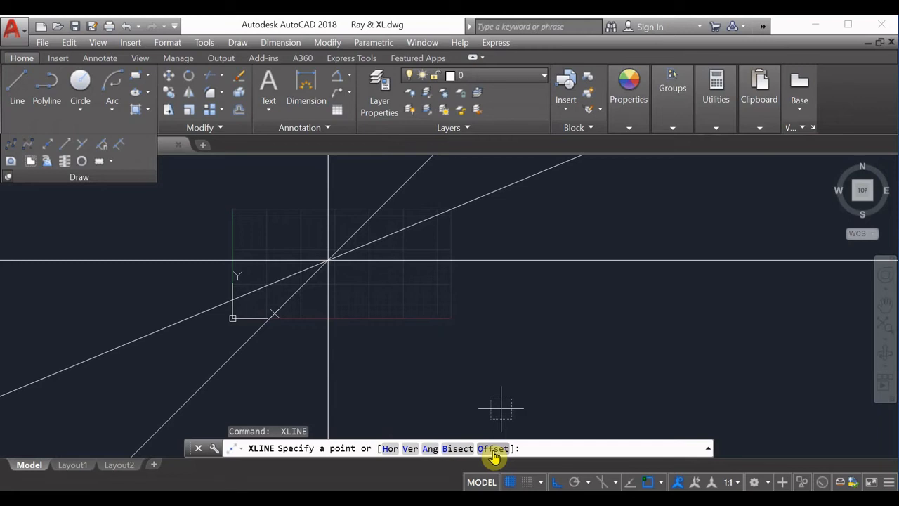
{"action": "left_click", "coordinate": [494, 450]}
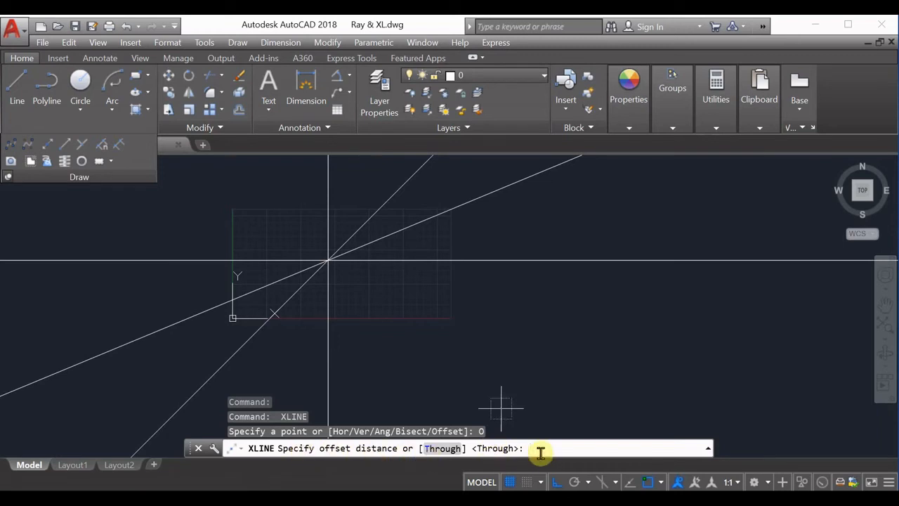
{"action": "type", "text": "15"}
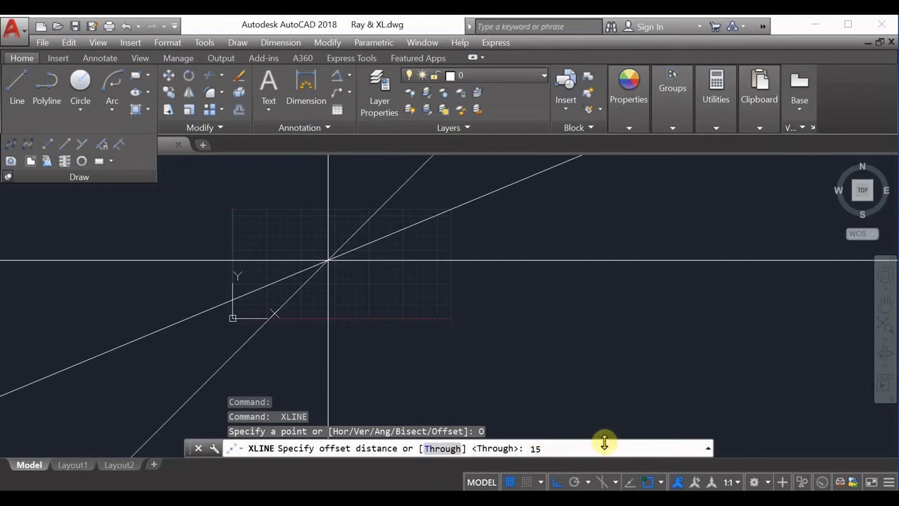
{"action": "key", "text": "Return"}
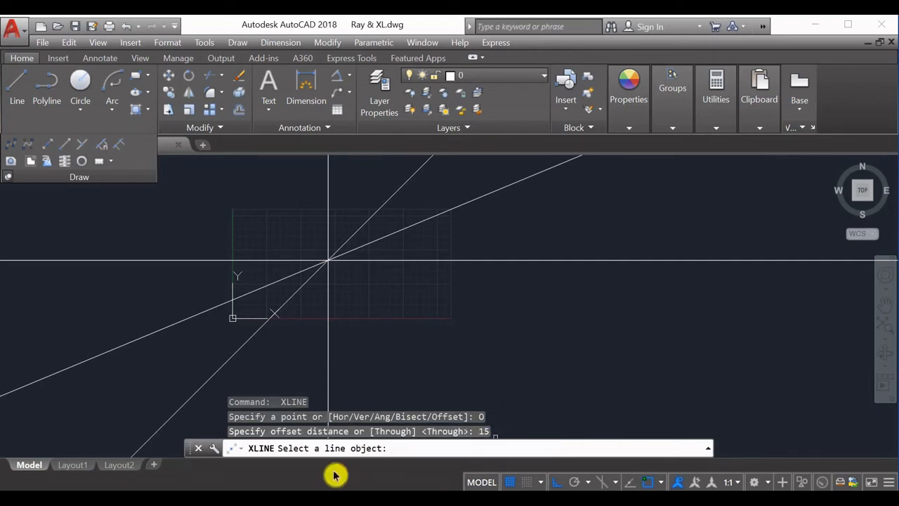
{"action": "scroll", "coordinate": [375, 283], "scroll_direction": "up", "scroll_amount": 2}
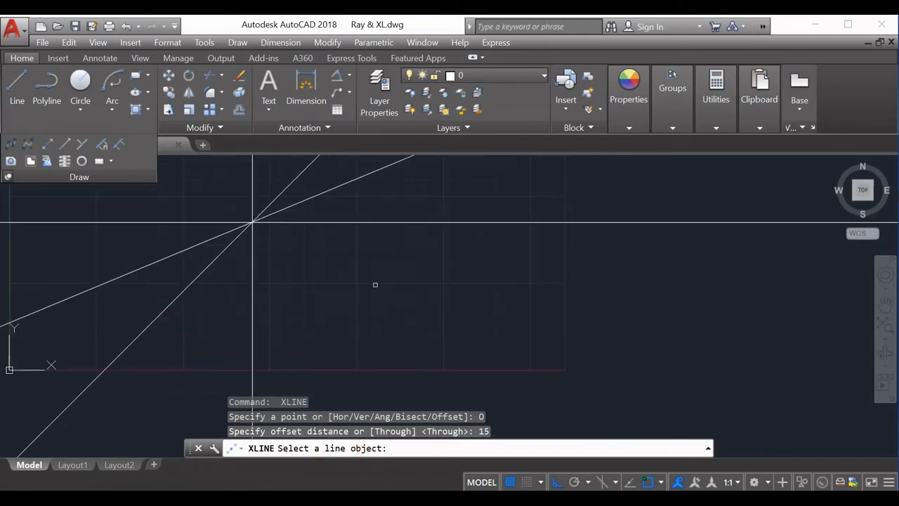
{"action": "middle_click_drag", "start_coordinate": [375, 283], "coordinate": [428, 403]}
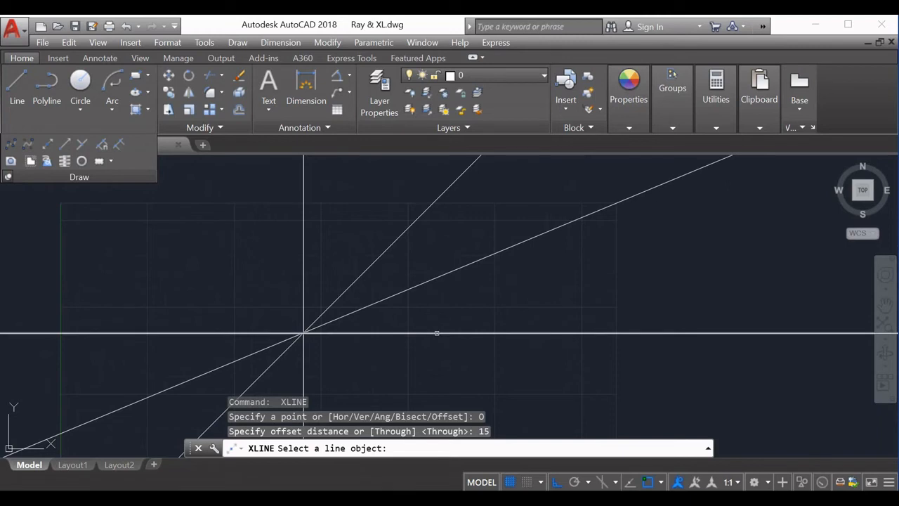
{"action": "left_click", "coordinate": [437, 333]}
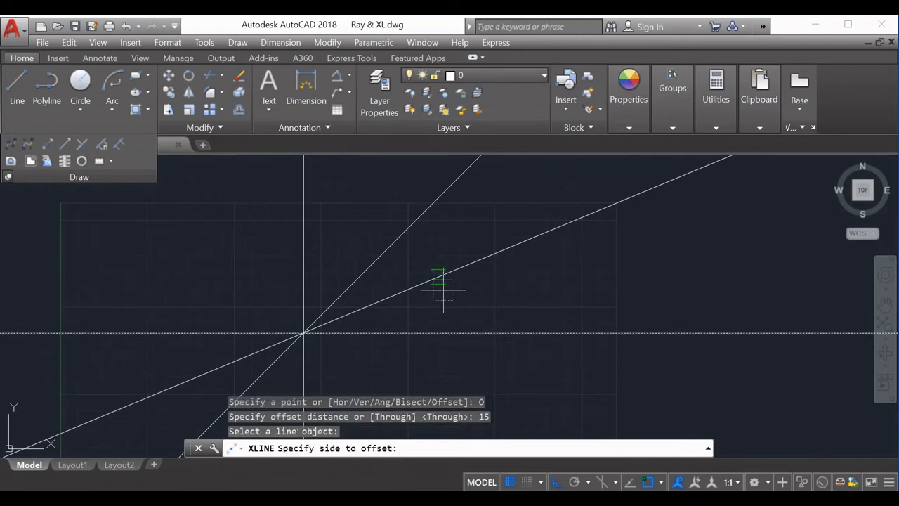
{"action": "scroll", "coordinate": [445, 288], "scroll_direction": "down", "scroll_amount": 6}
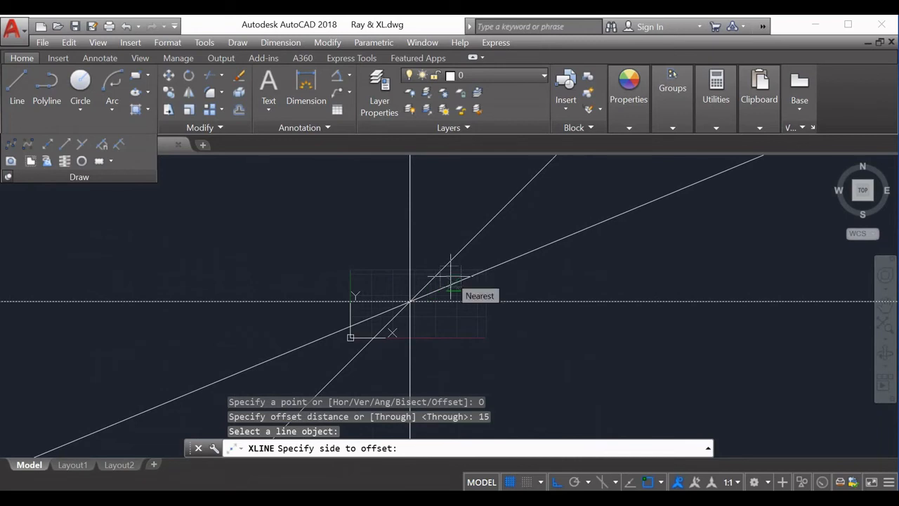
{"action": "key", "text": "F8"}
{"action": "scroll", "coordinate": [457, 302], "scroll_direction": "up", "scroll_amount": 4}
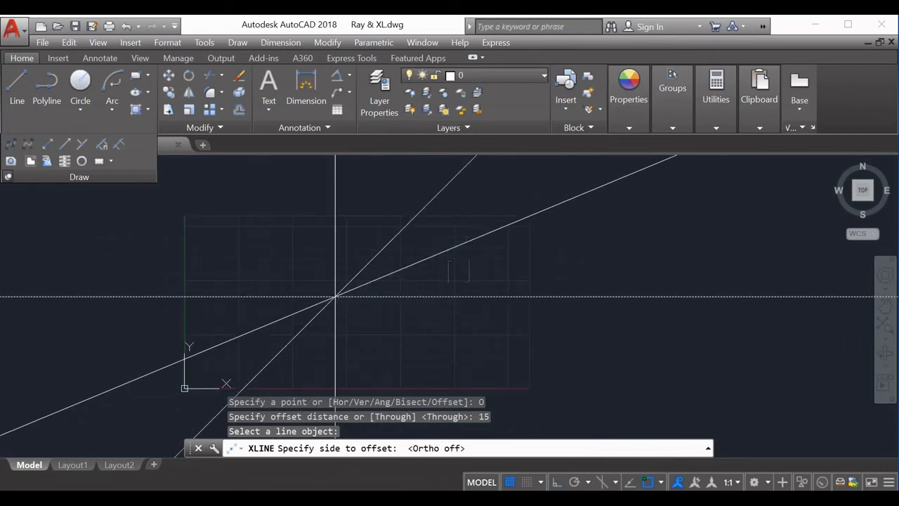
{"action": "left_click", "coordinate": [453, 227]}
- Offset the original horizontal construction line to its lower side at the same 15-unit distance
{"action": "scroll", "coordinate": [453, 305], "scroll_direction": "up", "scroll_amount": 4}
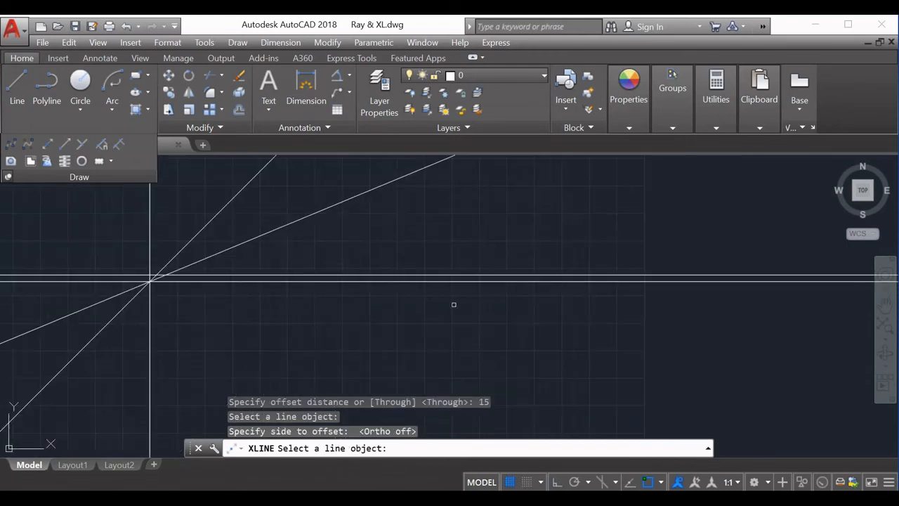
{"action": "scroll", "coordinate": [453, 279], "scroll_direction": "up", "scroll_amount": 5}
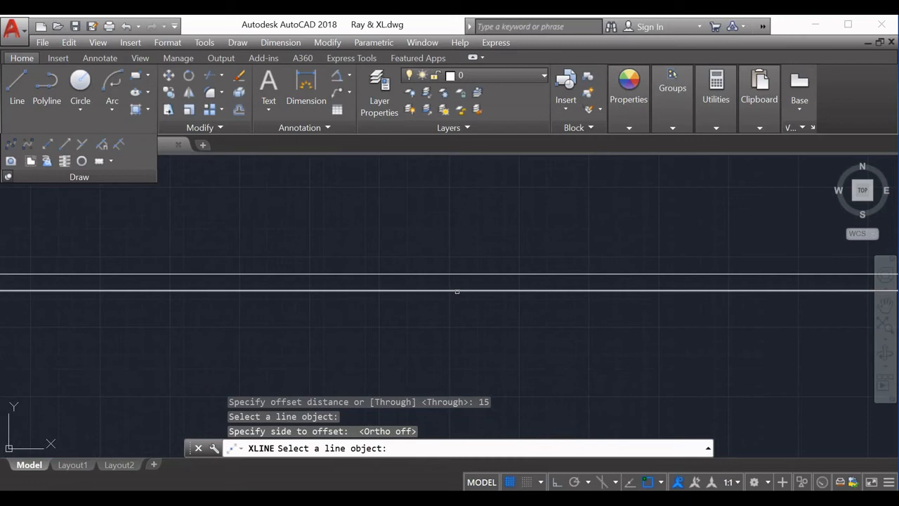
{"action": "left_click", "coordinate": [459, 288]}
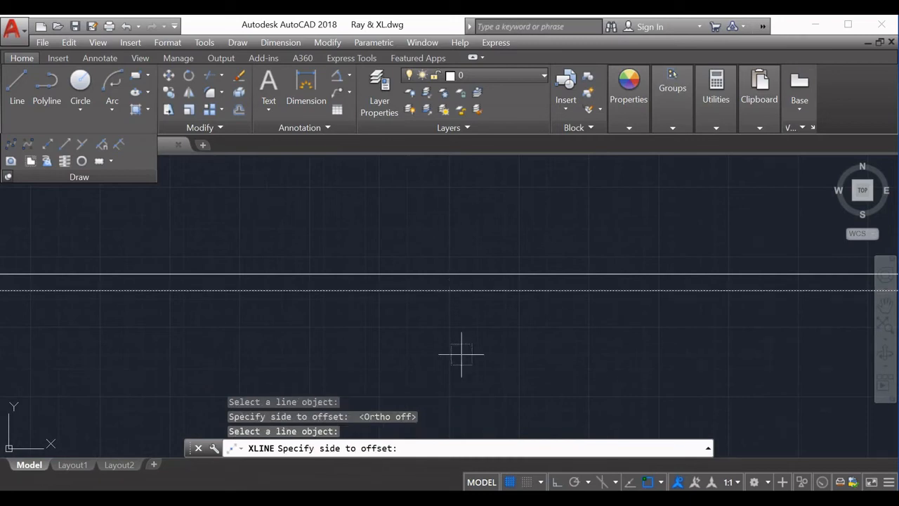
{"action": "left_click", "coordinate": [462, 354]}
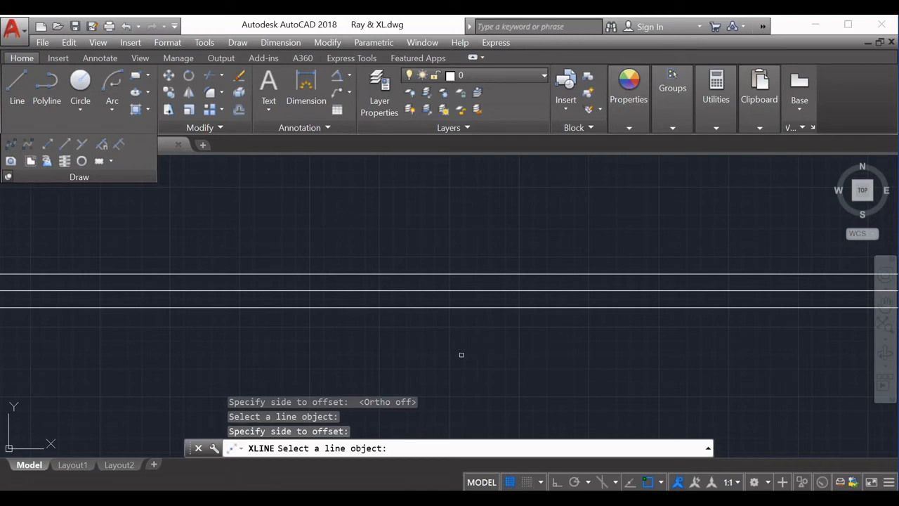
- Offset the shallower angled construction line to its upper side by the same 15 units
{"action": "scroll", "coordinate": [395, 314], "scroll_direction": "down", "scroll_amount": 8}
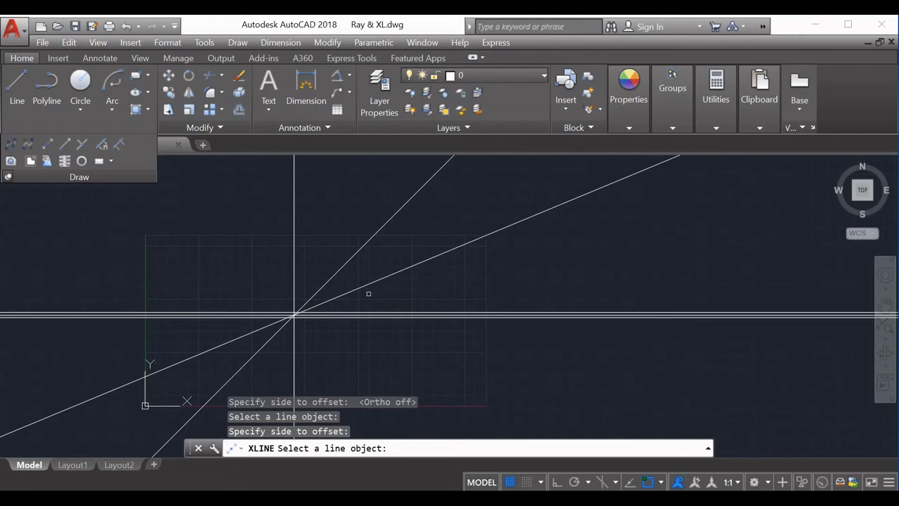
{"action": "scroll", "coordinate": [367, 292], "scroll_direction": "up", "scroll_amount": 3}
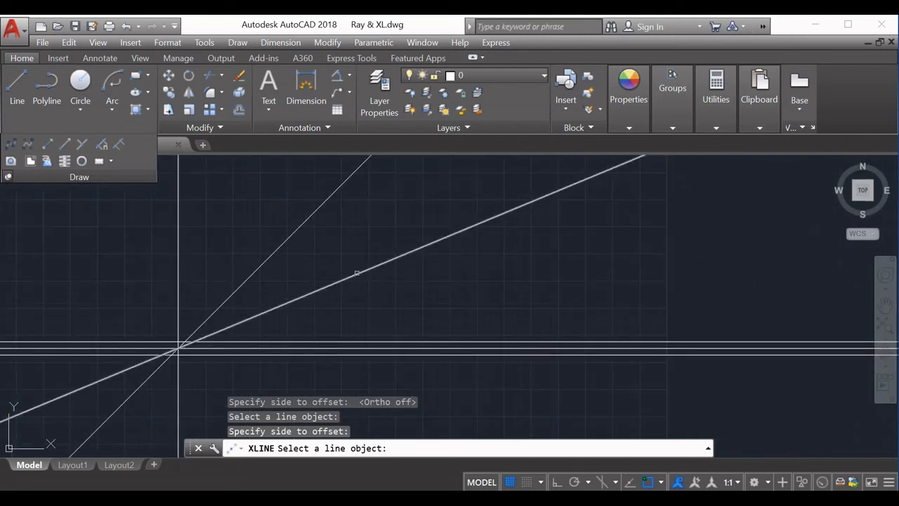
{"action": "left_click", "coordinate": [357, 272]}
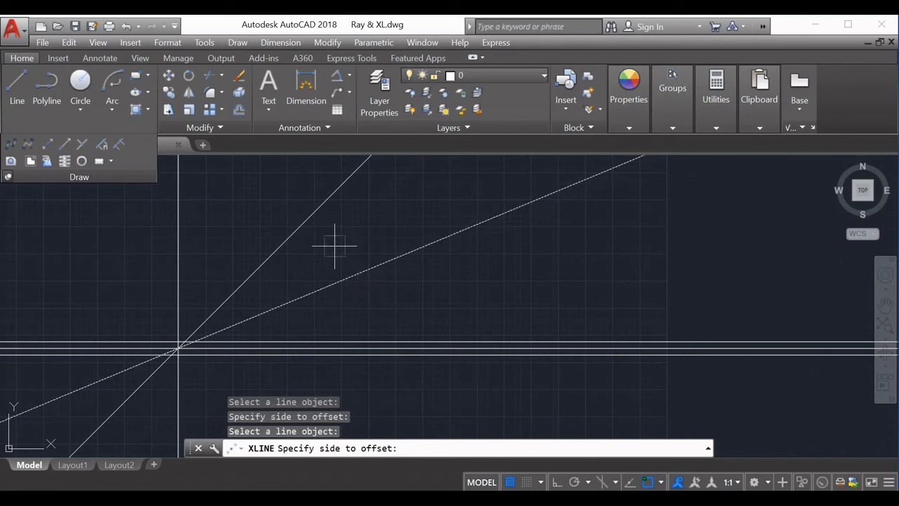
{"action": "left_click", "coordinate": [334, 245]}
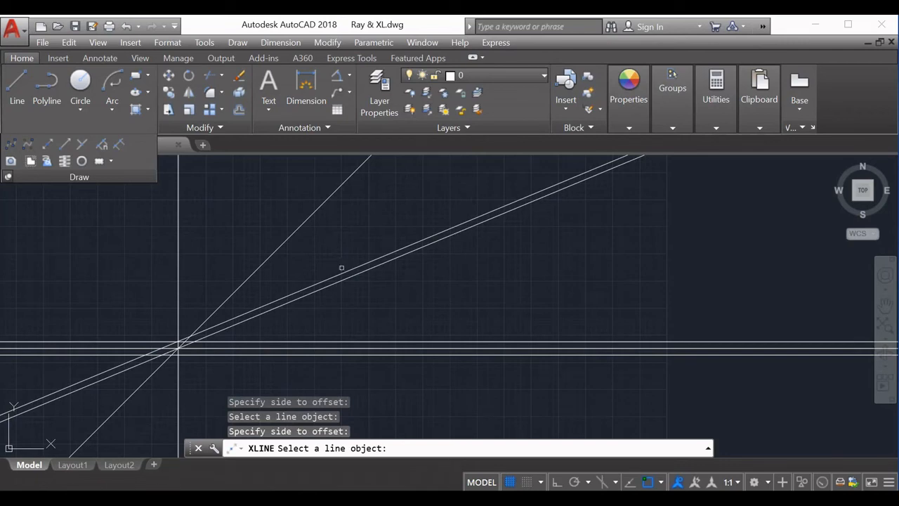
- Offset the shallower angled construction line to its lower side and its upper copy farther upward by the same 15 units, ending the command
{"action": "left_click", "coordinate": [342, 278]}
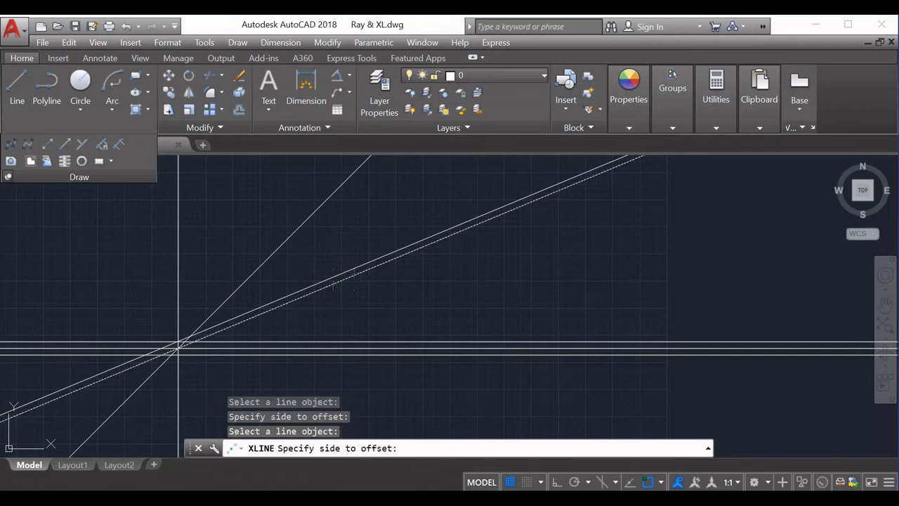
{"action": "left_click", "coordinate": [358, 303]}
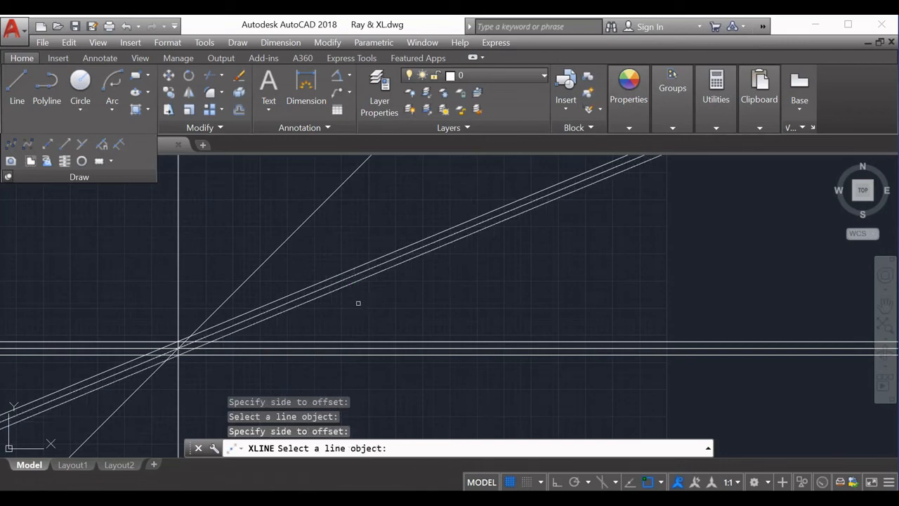
{"action": "left_click", "coordinate": [345, 269]}
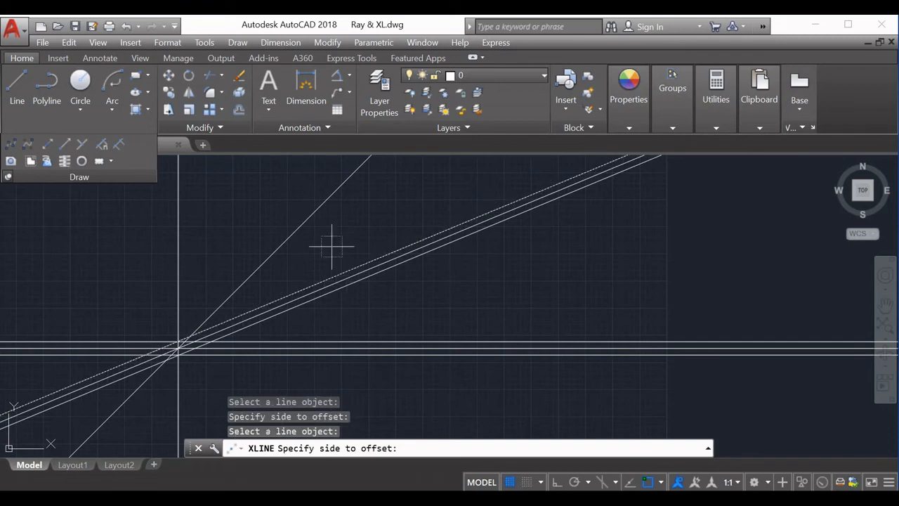
{"action": "left_click", "coordinate": [330, 243]}
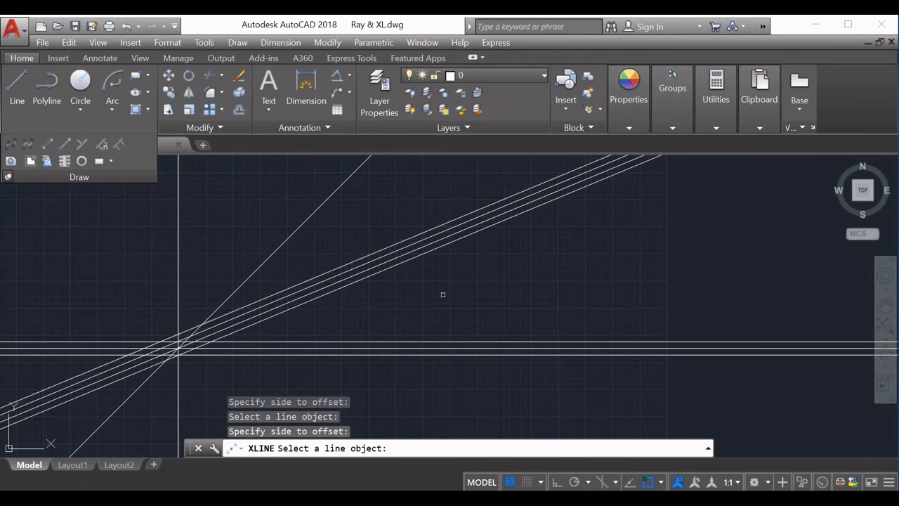
{"action": "key", "text": "Escape"}
{"action": "key", "text": "Escape"}
{"action": "key", "text": "Escape"}
{"action": "key", "text": "Escape"}
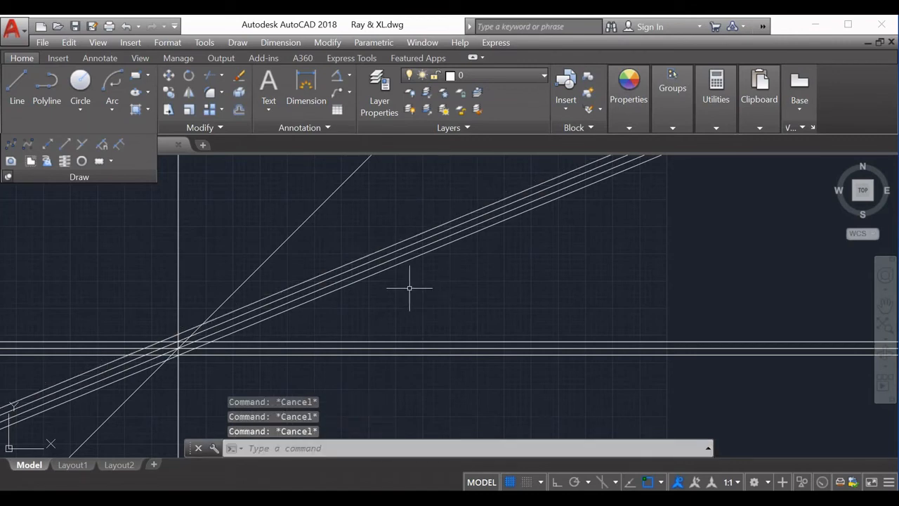
- Offset the vertical construction line 40 units to both its left and right sides with XLINE's Offset option
{"action": "left_click", "coordinate": [48, 148]}
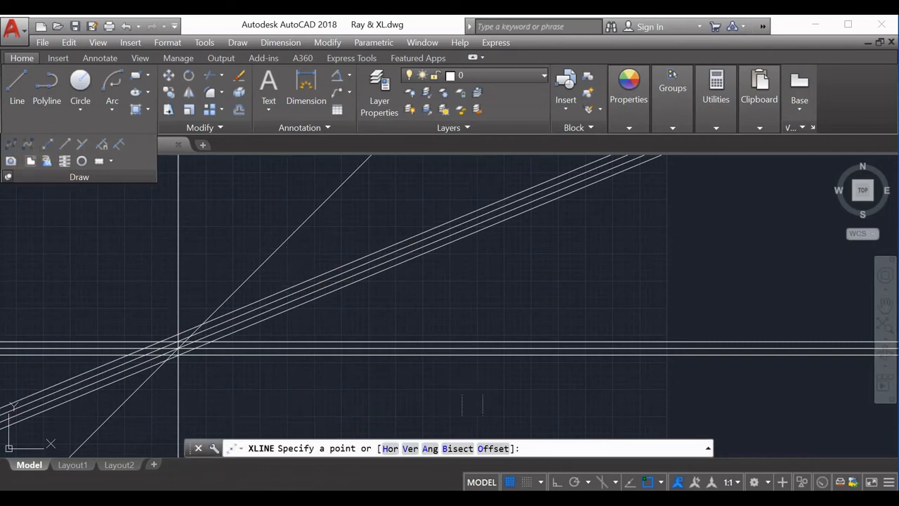
{"action": "left_click", "coordinate": [495, 449]}
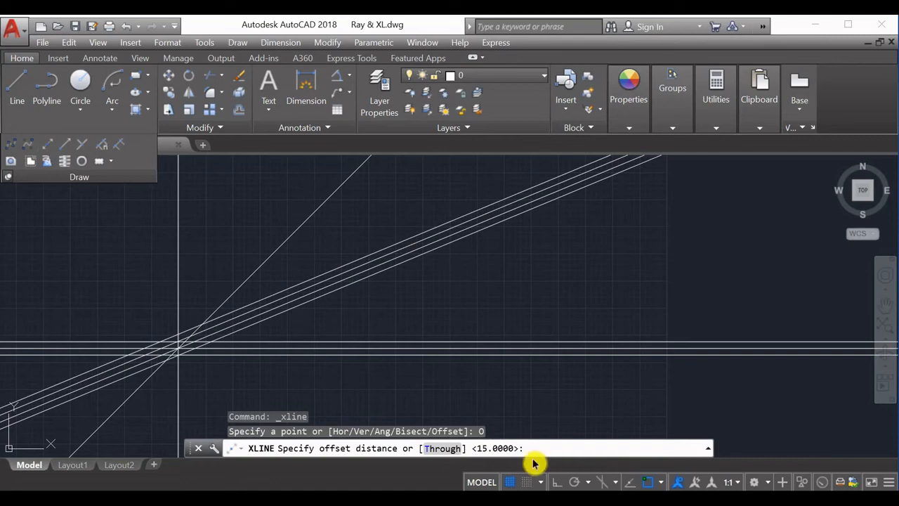
{"action": "type", "text": "40"}
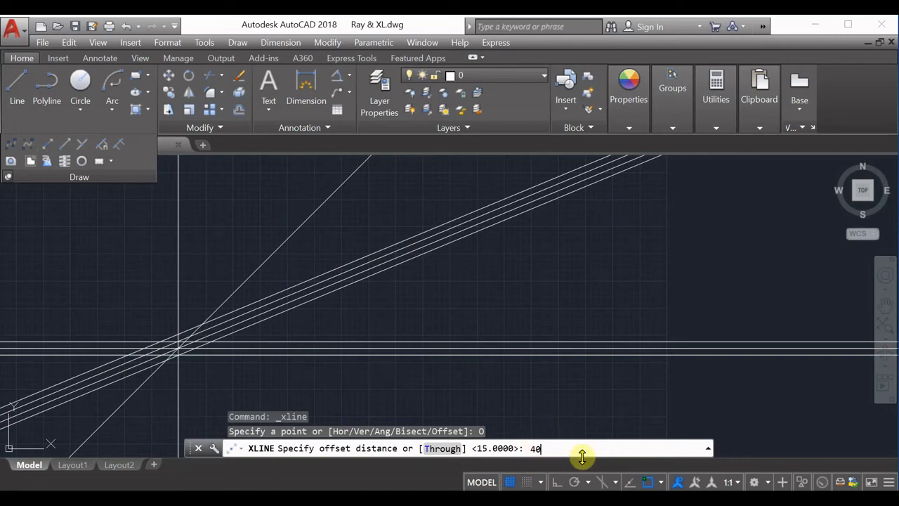
{"action": "key", "text": "Return"}
{"action": "scroll", "coordinate": [302, 344], "scroll_direction": "down", "scroll_amount": 4}
{"action": "middle_click_drag", "start_coordinate": [325, 371], "coordinate": [408, 433]}
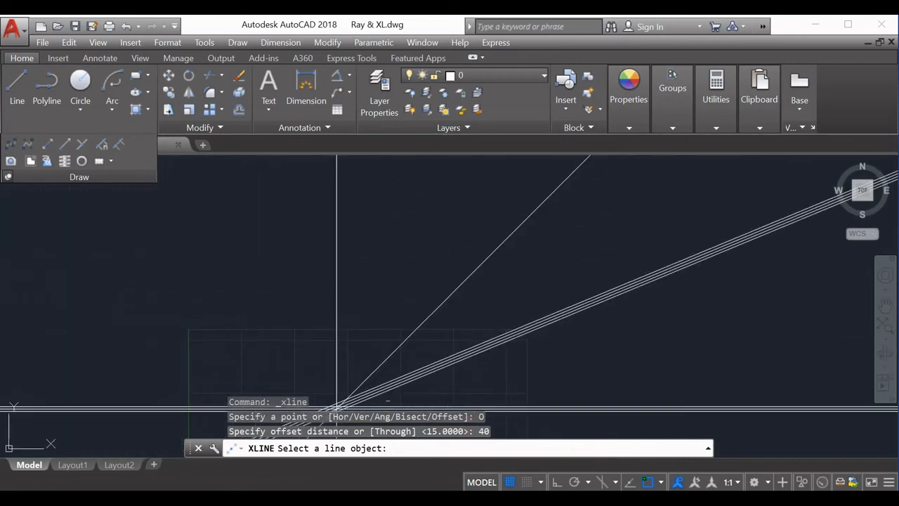
{"action": "scroll", "coordinate": [363, 316], "scroll_direction": "up", "scroll_amount": 2}
{"action": "middle_click_drag", "start_coordinate": [334, 357], "coordinate": [344, 285]}
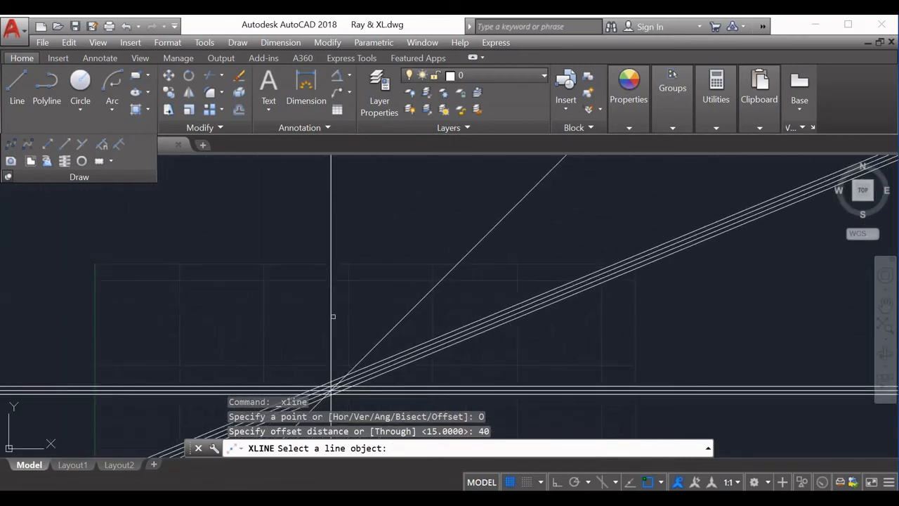
{"action": "left_click", "coordinate": [332, 313]}
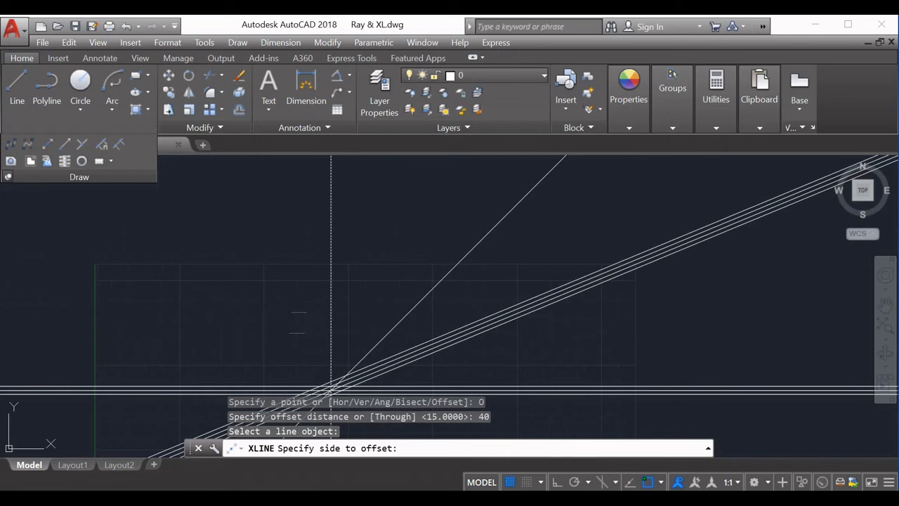
{"action": "left_click", "coordinate": [288, 322]}
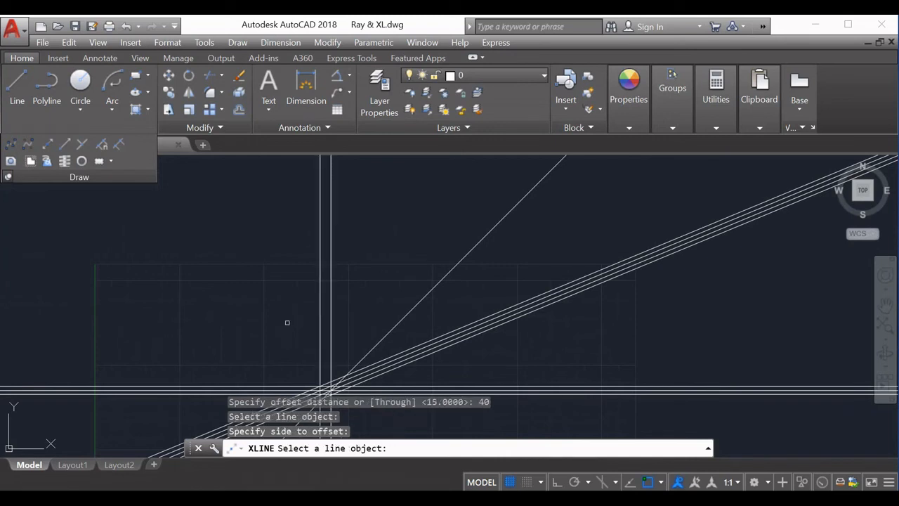
{"action": "left_click", "coordinate": [328, 307]}
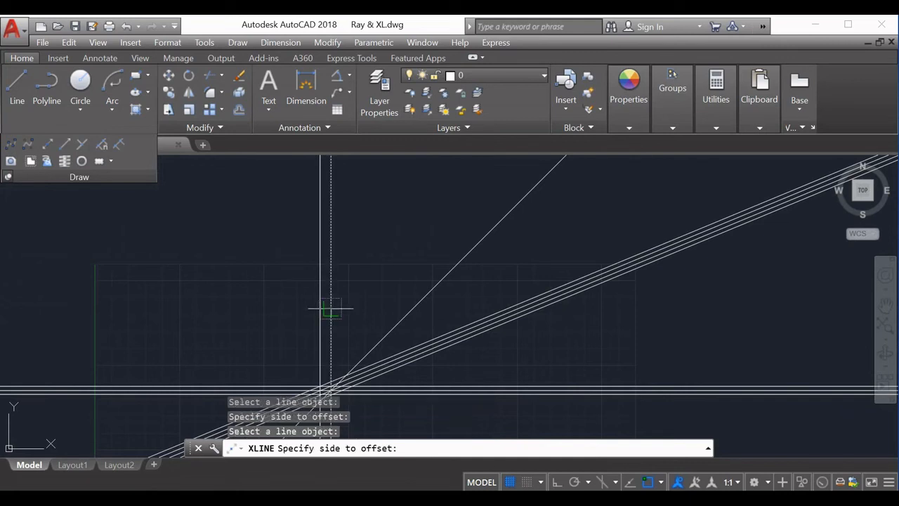
{"action": "left_click", "coordinate": [380, 292]}
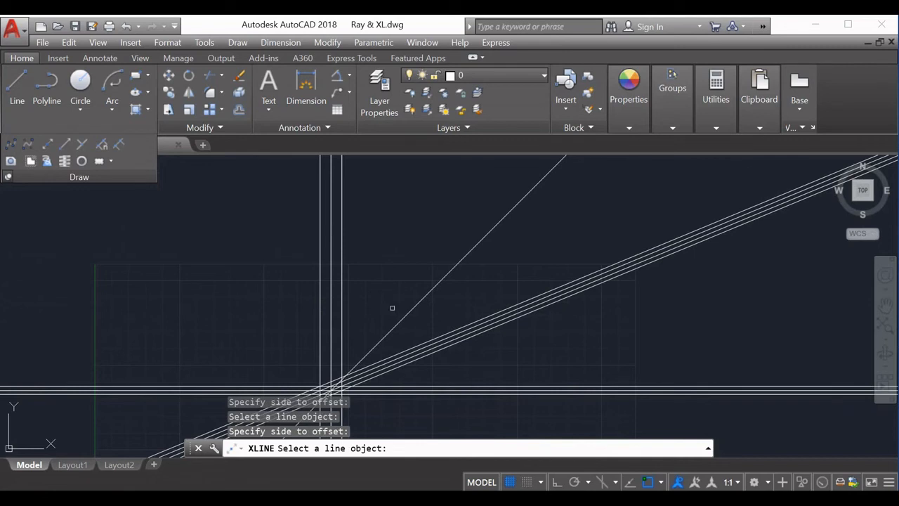
- Offset the steeper diagonal construction line to its upper and lower sides by the same 40 units, and end the command
{"action": "scroll", "coordinate": [392, 308], "scroll_direction": "up", "scroll_amount": 4}
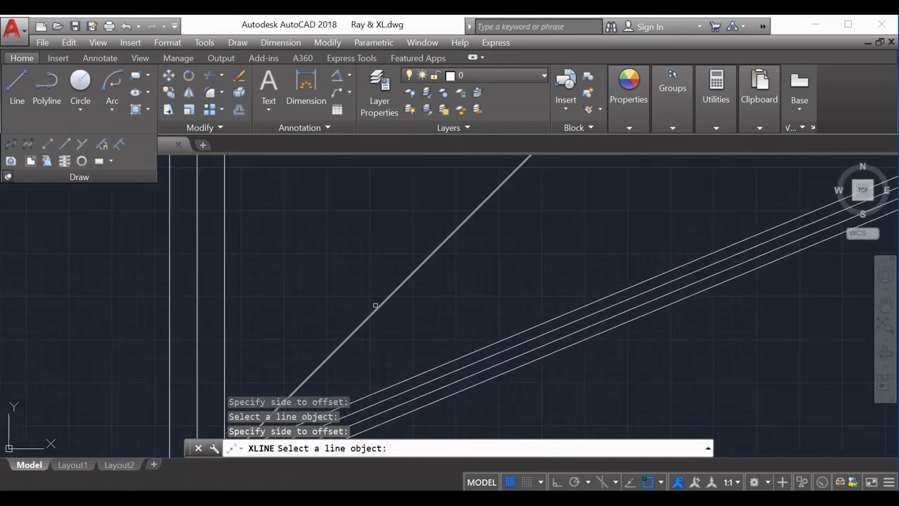
{"action": "left_click", "coordinate": [377, 307]}
{"action": "left_click", "coordinate": [330, 301]}
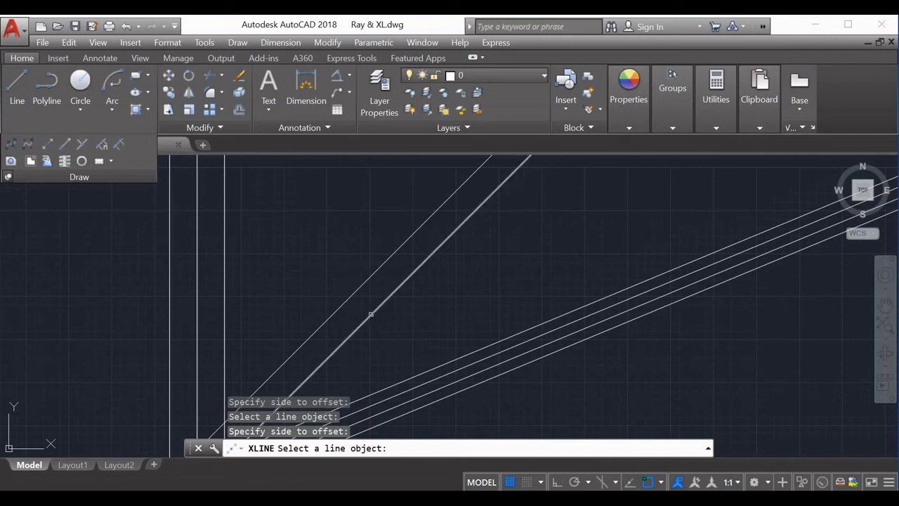
{"action": "left_click", "coordinate": [369, 311]}
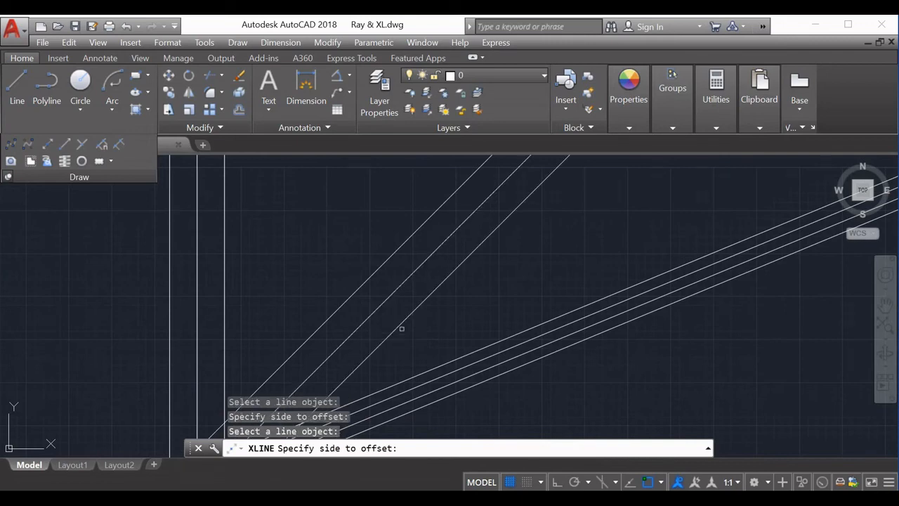
{"action": "left_click", "coordinate": [393, 320]}
{"action": "scroll", "coordinate": [377, 316], "scroll_direction": "down", "scroll_amount": 3}
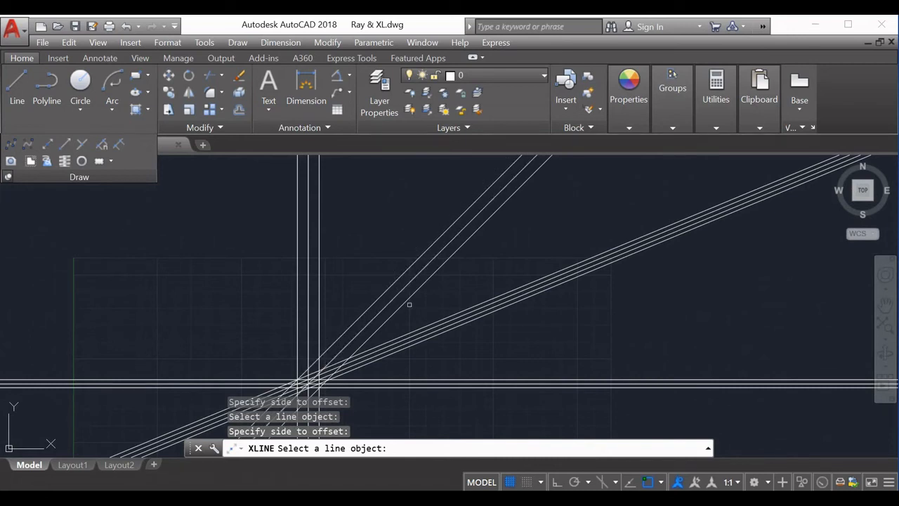
{"action": "key", "text": "Escape"}
{"action": "key", "text": "Escape"}
{"action": "key", "text": "Escape"}
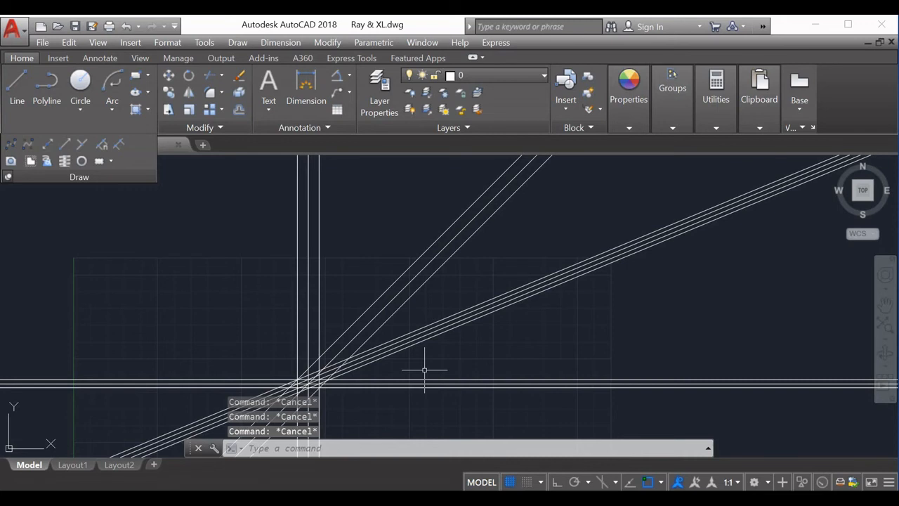
- Select all the construction lines with a crossing window around their common intersection and delete them
{"action": "scroll", "coordinate": [424, 369], "scroll_direction": "down", "scroll_amount": 3}
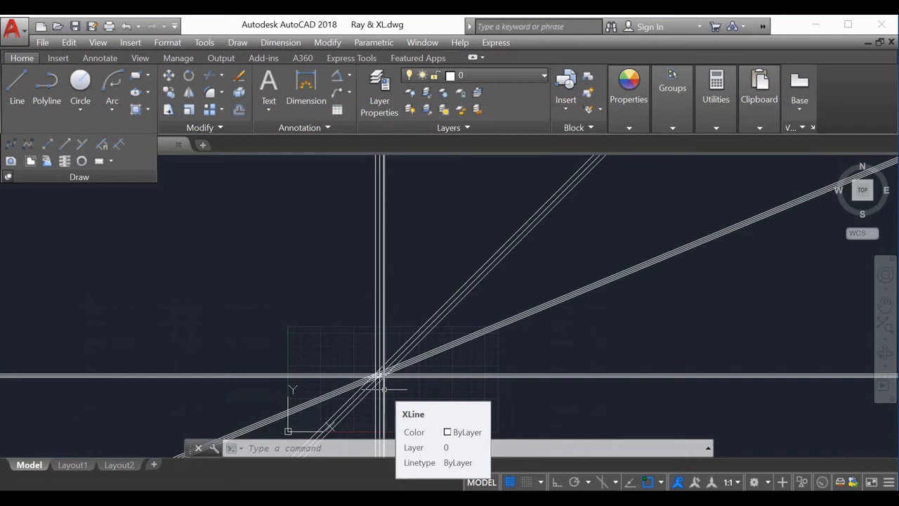
{"action": "scroll", "coordinate": [400, 385], "scroll_direction": "up", "scroll_amount": 2}
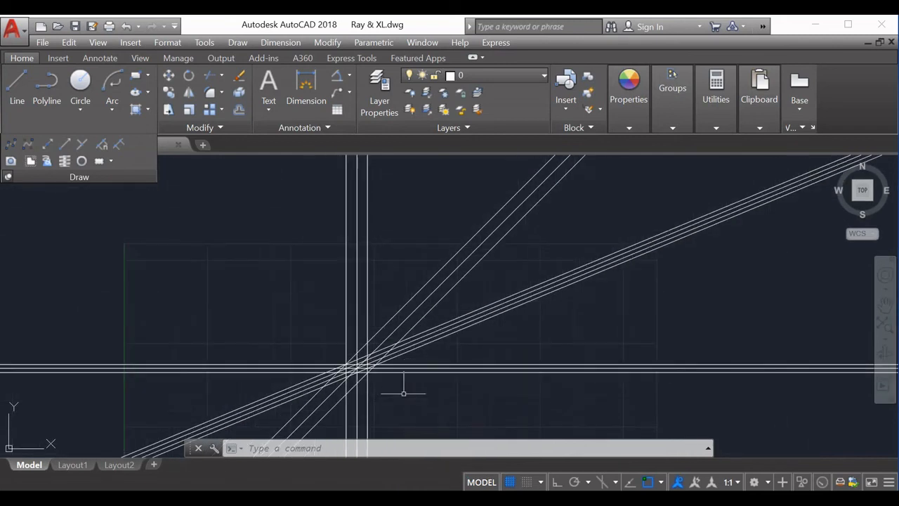
{"action": "left_click", "coordinate": [415, 398]}
{"action": "left_click", "coordinate": [295, 323]}
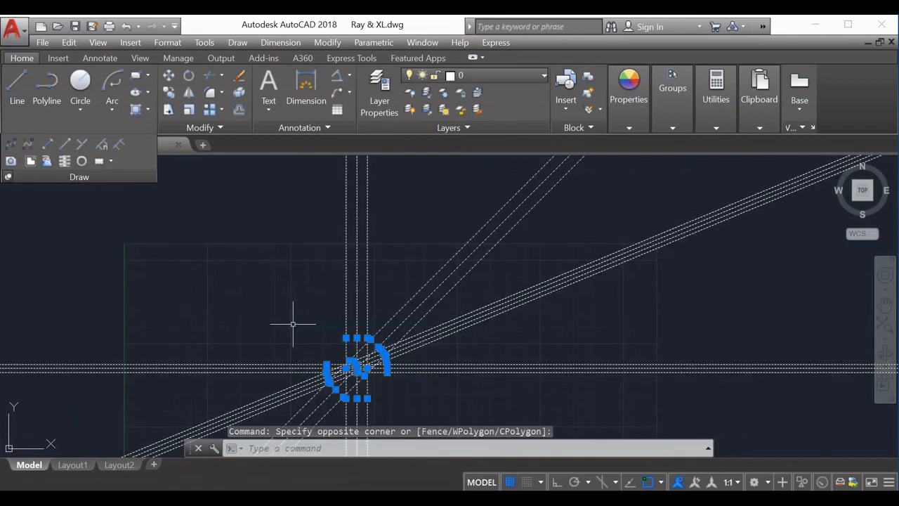
{"action": "key", "text": "Delete"}
{"action": "scroll", "coordinate": [411, 321], "scroll_direction": "down", "scroll_amount": 3}
{"action": "mouse_move", "coordinate": [379, 335]}
{"action": "middle_mouse_down"}
{"action": "mouse_move", "coordinate": [389, 329]}
{"action": "mouse_move", "coordinate": [391, 281]}
{"action": "middle_mouse_up"}
{"action": "scroll", "coordinate": [390, 330], "scroll_direction": "up", "scroll_amount": 3}
{"action": "scroll", "coordinate": [390, 343], "scroll_direction": "down", "scroll_amount": 3}
{"action": "scroll", "coordinate": [395, 289], "scroll_direction": "up", "scroll_amount": 2}
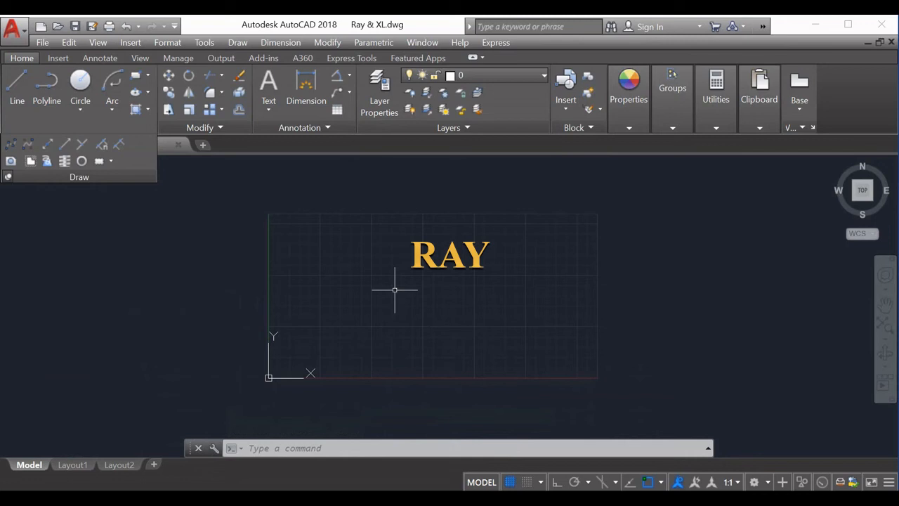
{"action": "left_click", "coordinate": [391, 447]}
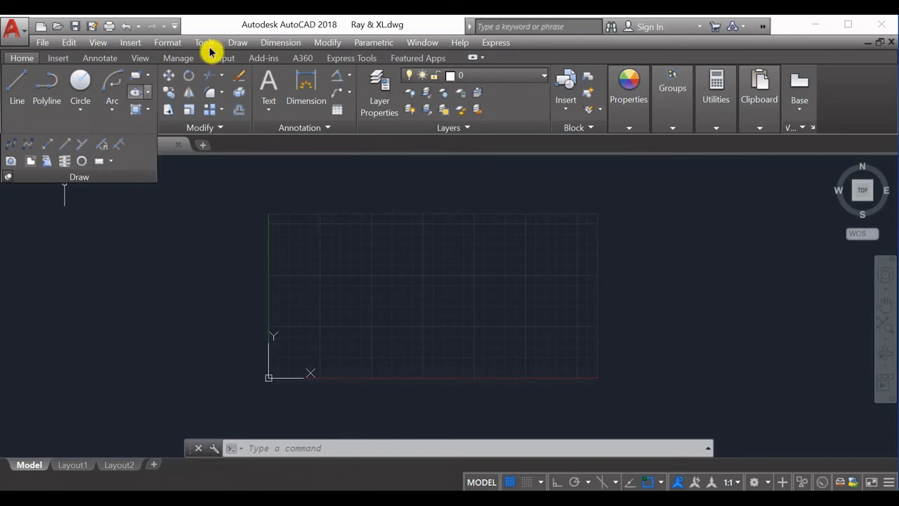
{"action": "left_click", "coordinate": [237, 43]}
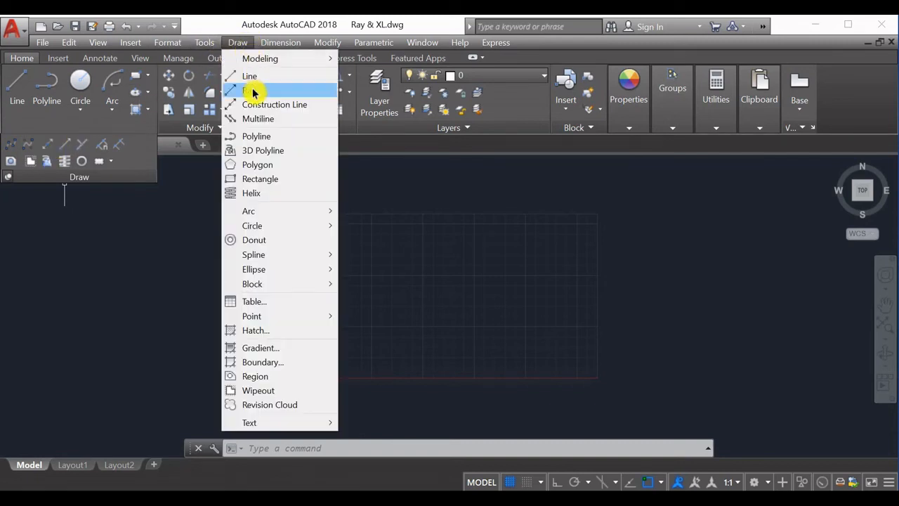
{"action": "left_click", "coordinate": [408, 261]}
{"action": "left_click", "coordinate": [367, 277]}
{"action": "key", "text": "Escape"}
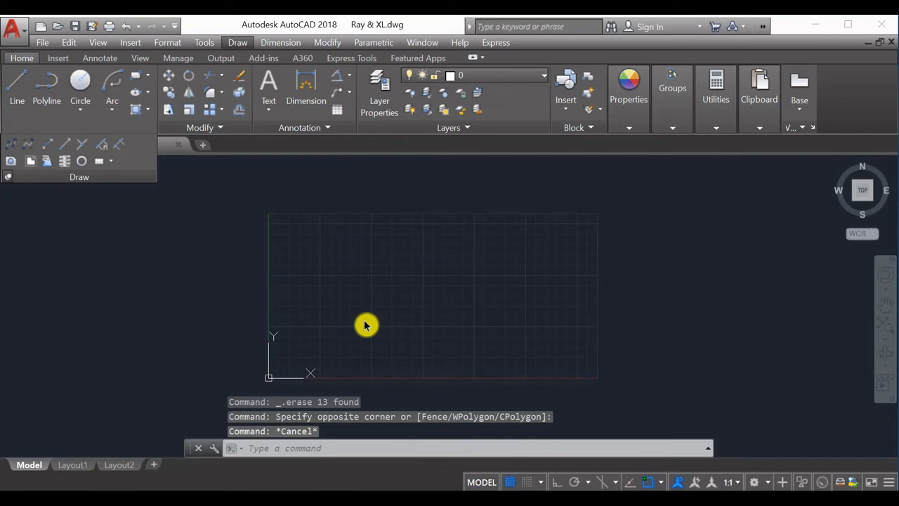
- Start the RAY command at the origin and draw several steep diagonal rays through points in the grid area
{"action": "left_click", "coordinate": [342, 454]}
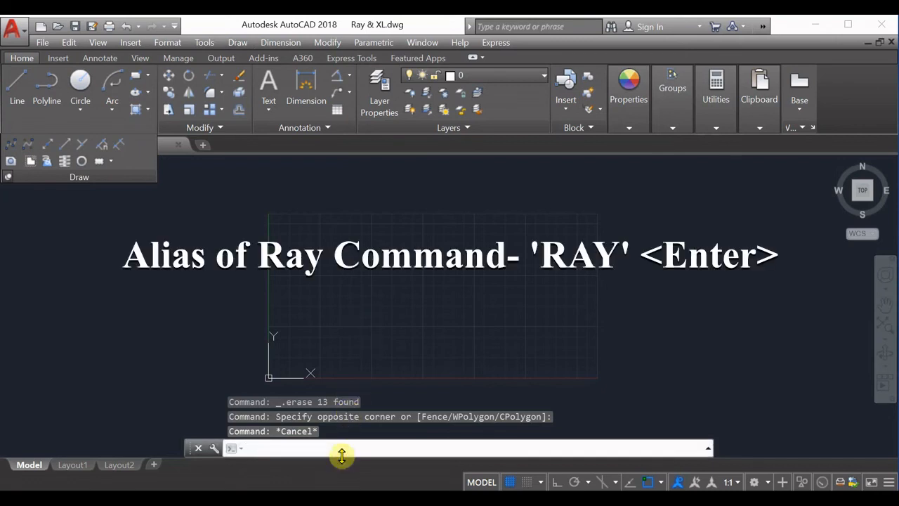
{"action": "type", "text": "RAY"}
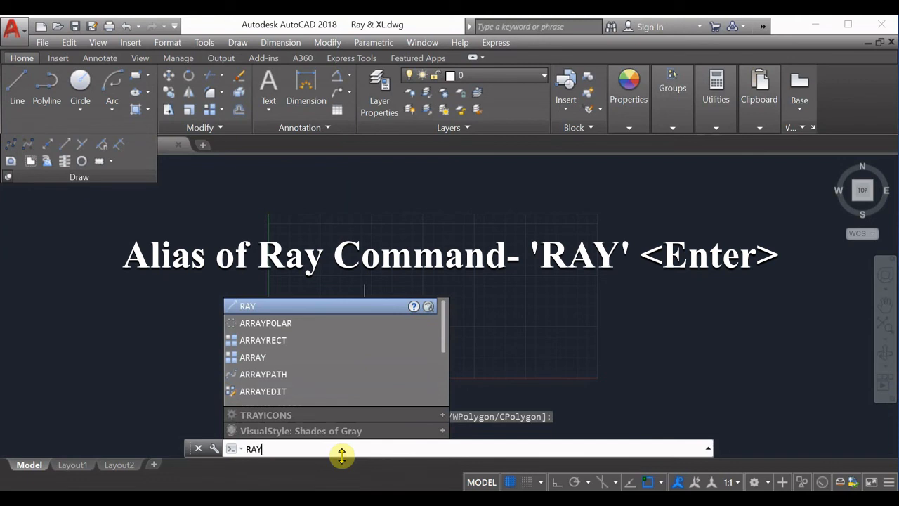
{"action": "key", "text": "Return"}
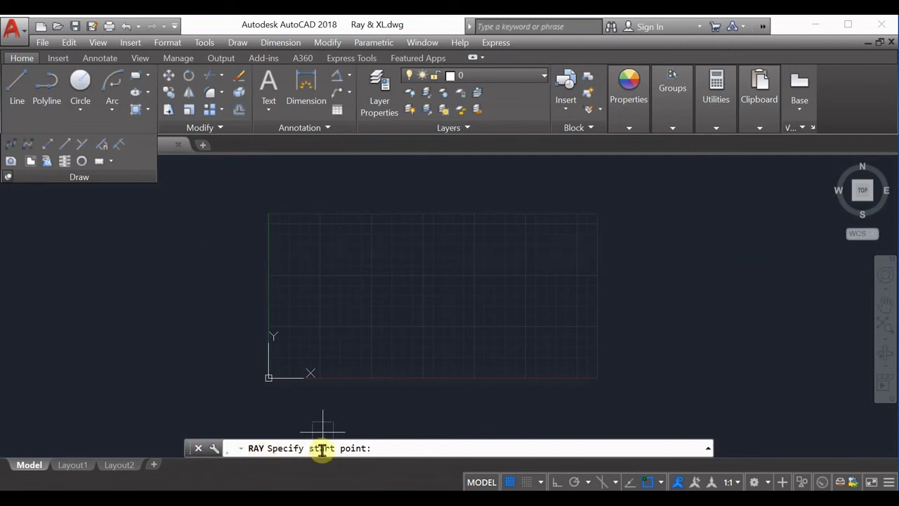
{"action": "scroll", "coordinate": [303, 335], "scroll_direction": "up", "scroll_amount": 2}
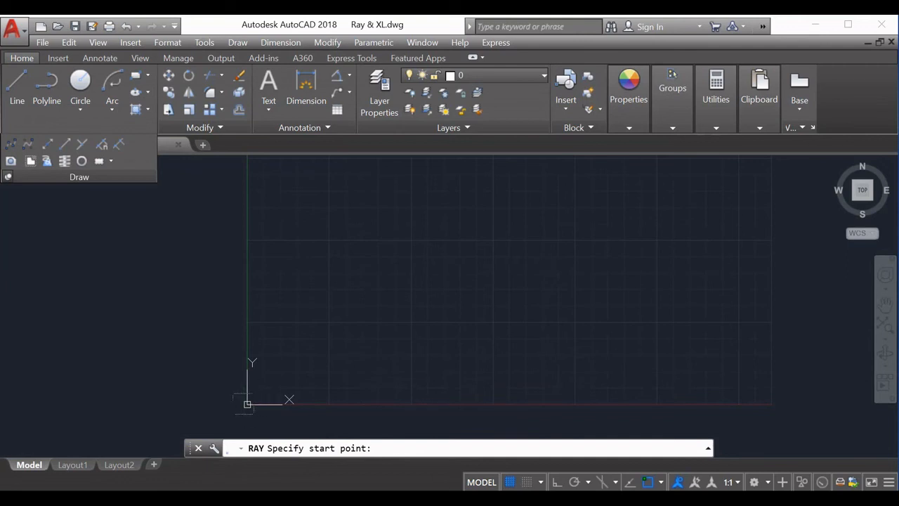
{"action": "left_click", "coordinate": [247, 404]}
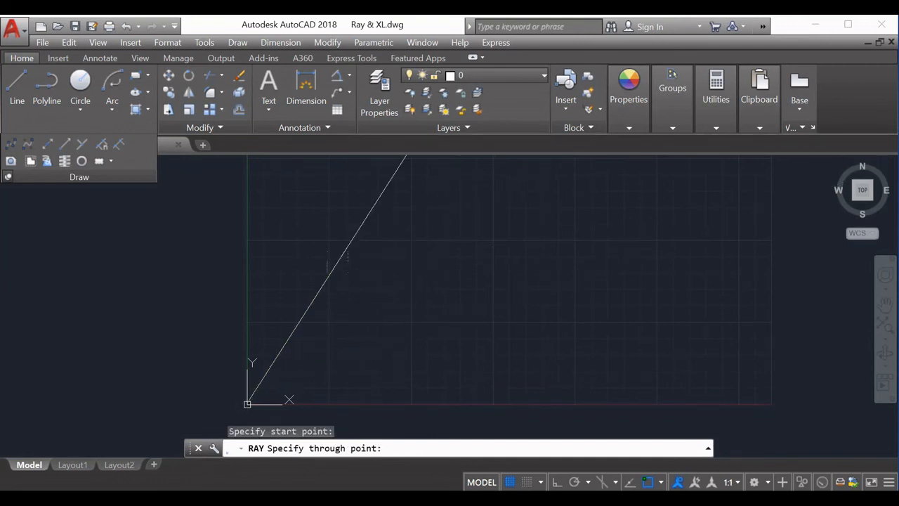
{"action": "left_click", "coordinate": [361, 296]}
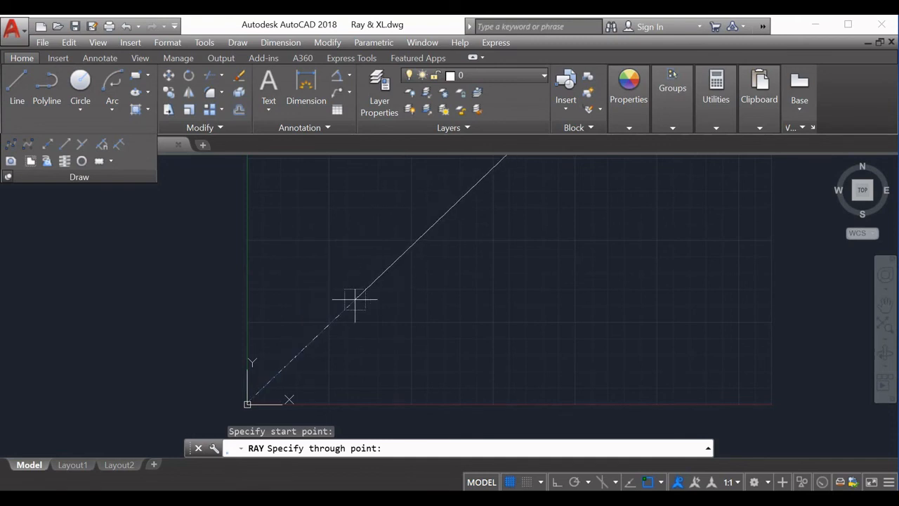
{"action": "left_click", "coordinate": [355, 301]}
{"action": "left_click", "coordinate": [309, 270]}
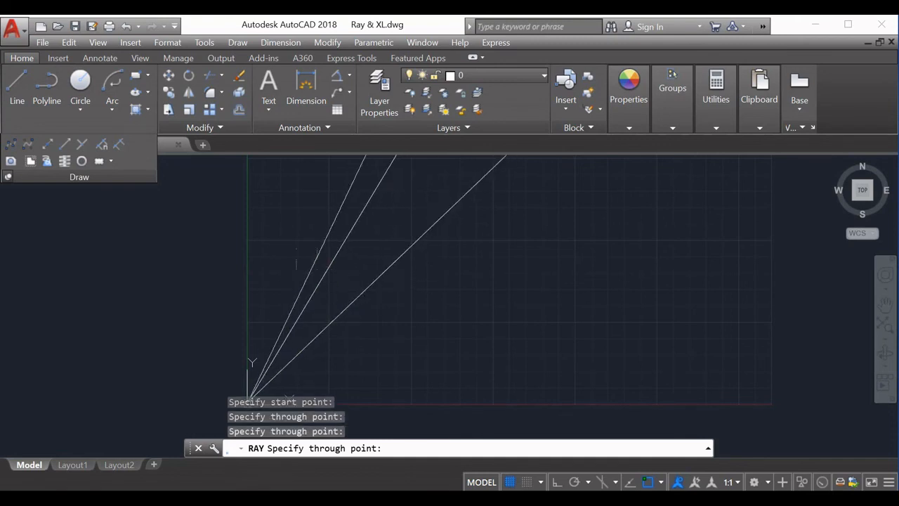
{"action": "left_click", "coordinate": [295, 246]}
- Add further rays from the same origin, including a near-vertical one and shallower ones fanning toward the X axis
{"action": "scroll", "coordinate": [291, 248], "scroll_direction": "down", "scroll_amount": 2}
{"action": "scroll", "coordinate": [292, 246], "scroll_direction": "down", "scroll_amount": 2}
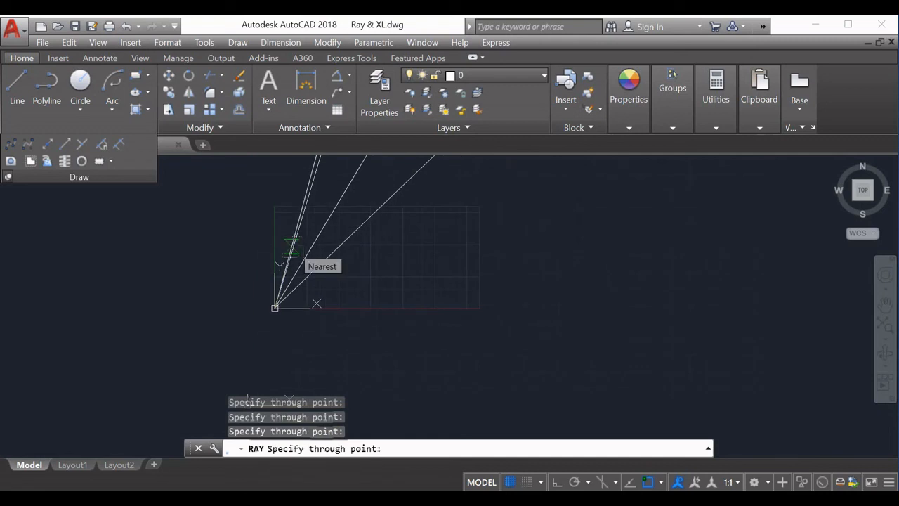
{"action": "scroll", "coordinate": [292, 246], "scroll_direction": "up", "scroll_amount": 2}
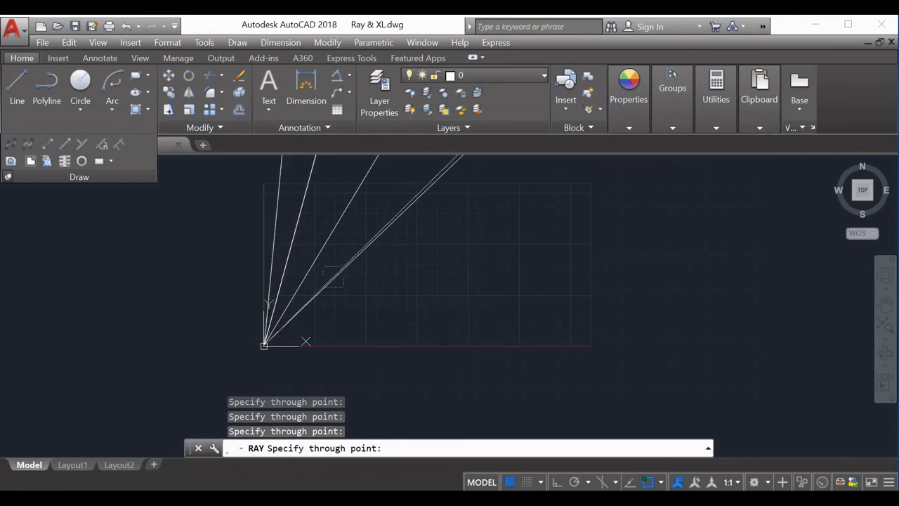
{"action": "left_click", "coordinate": [347, 301]}
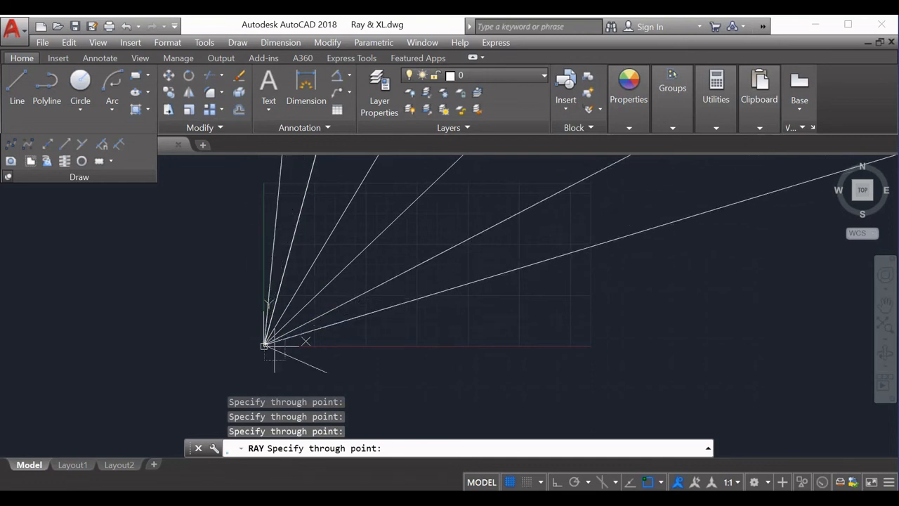
{"action": "left_click", "coordinate": [240, 315]}
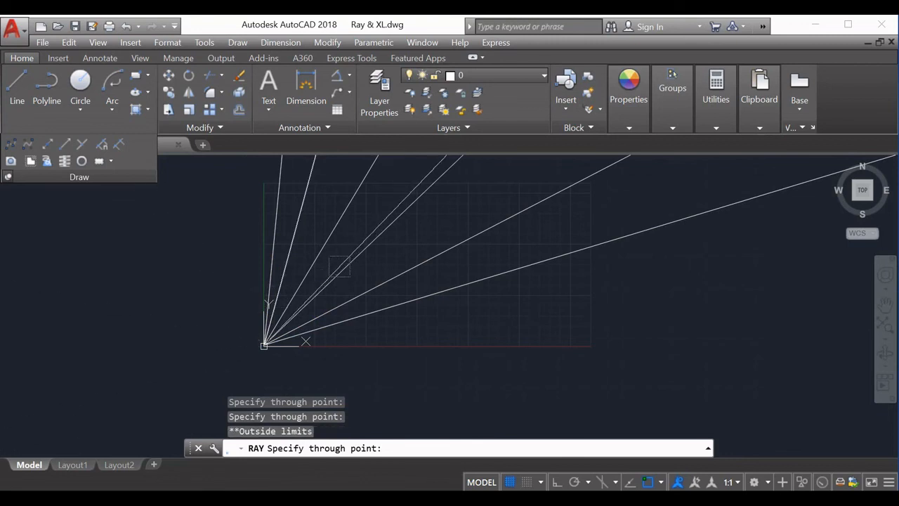
{"action": "left_click", "coordinate": [370, 265]}
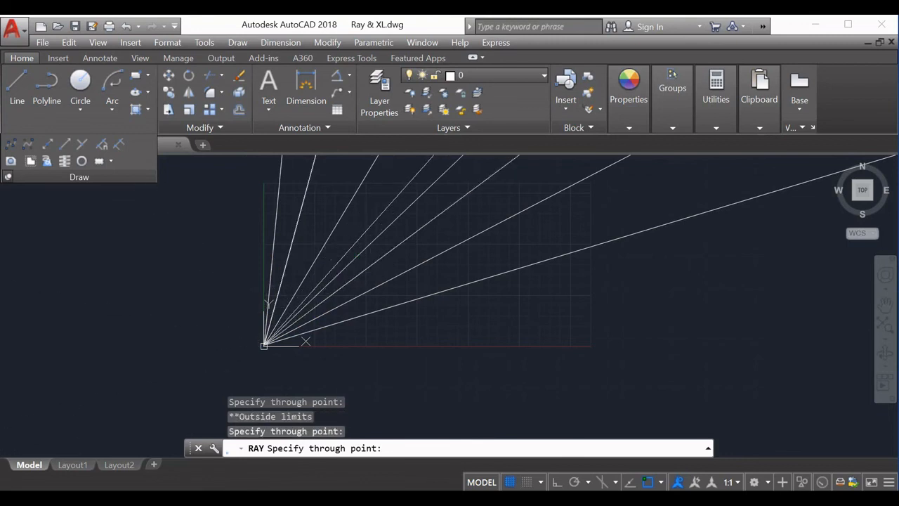
{"action": "left_click", "coordinate": [332, 245]}
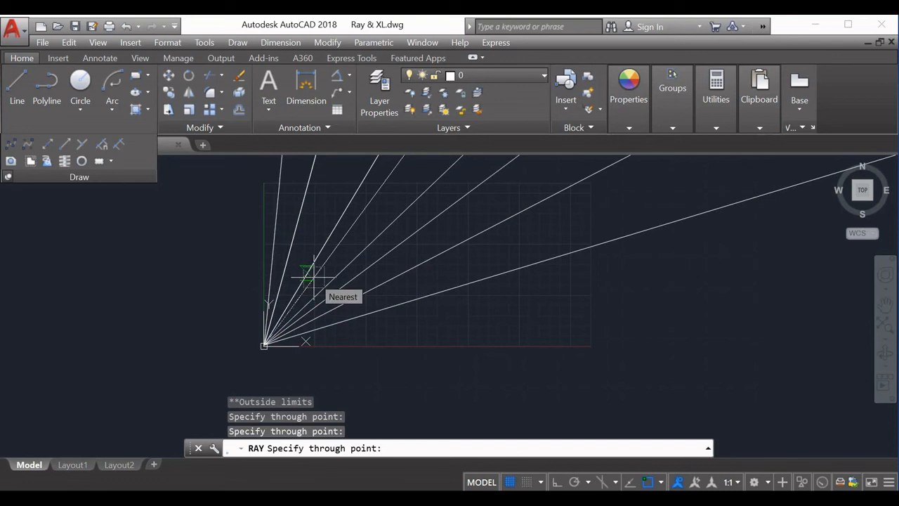
- Turn Ortho on, draw straight vertical and horizontal rays along the axes from the origin, and end the command
{"action": "key", "text": "F8"}
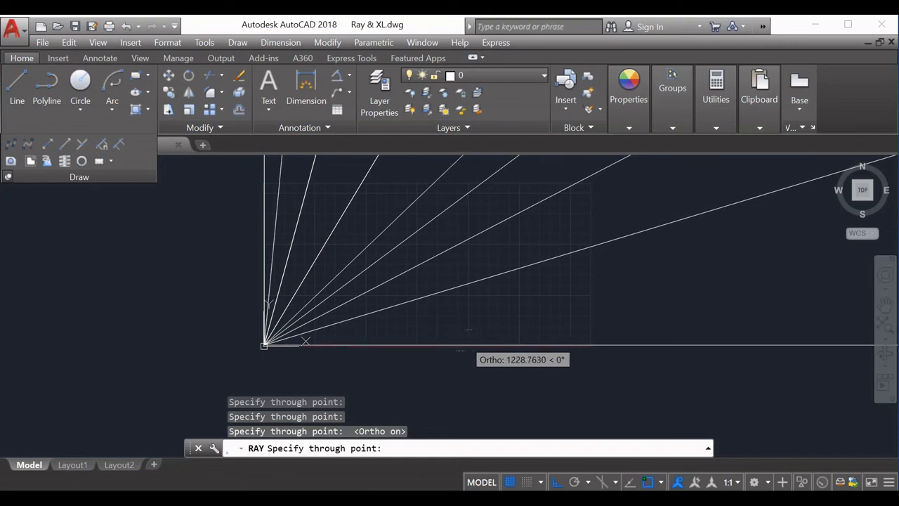
{"action": "left_click", "coordinate": [464, 343]}
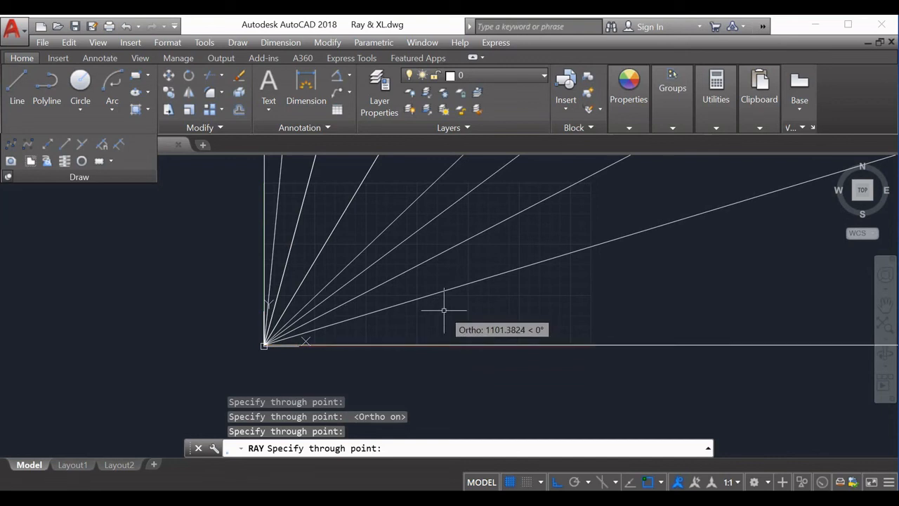
{"action": "key", "text": "Escape"}
- Examine the fan of rays around their common start point at the origin and check one ray's object type
{"action": "scroll", "coordinate": [339, 298], "scroll_direction": "up", "scroll_amount": 2}
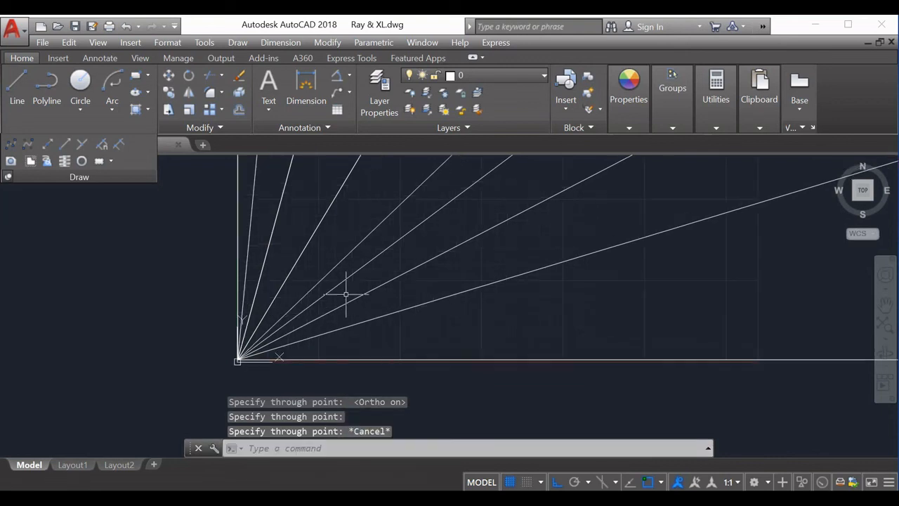
{"action": "scroll", "coordinate": [345, 294], "scroll_direction": "down", "scroll_amount": 2}
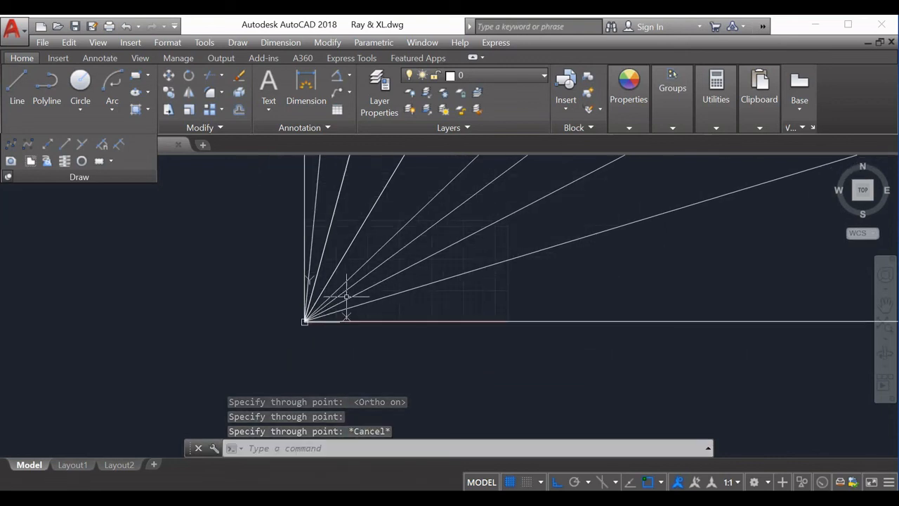
{"action": "scroll", "coordinate": [316, 305], "scroll_direction": "up", "scroll_amount": 2}
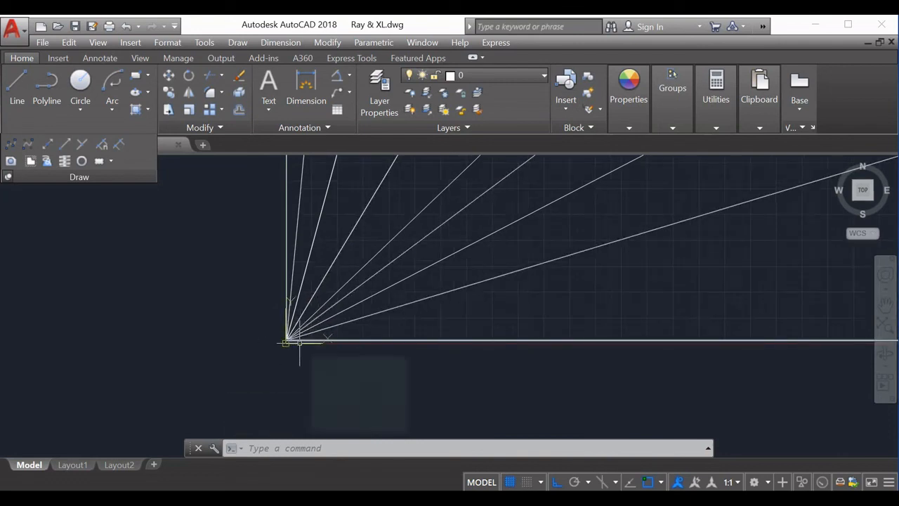
{"action": "middle_click_drag", "start_coordinate": [299, 343], "coordinate": [306, 388]}
{"action": "scroll", "coordinate": [318, 372], "scroll_direction": "up", "scroll_amount": 2}
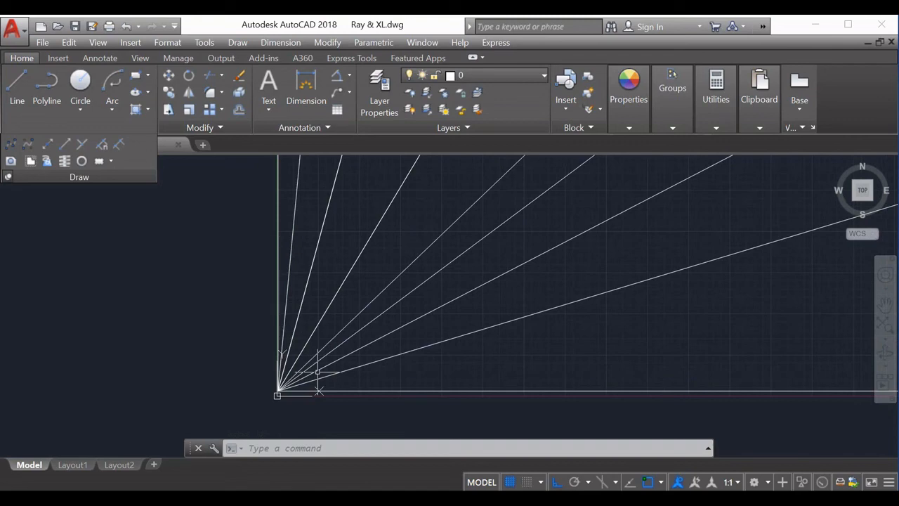
{"action": "scroll", "coordinate": [309, 384], "scroll_direction": "up", "scroll_amount": 1}
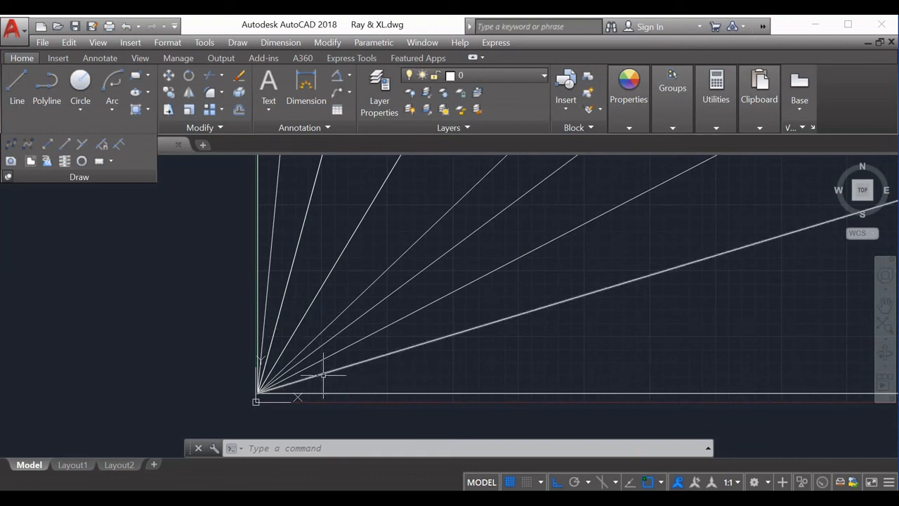
{"action": "mouse_move", "coordinate": [323, 374]}
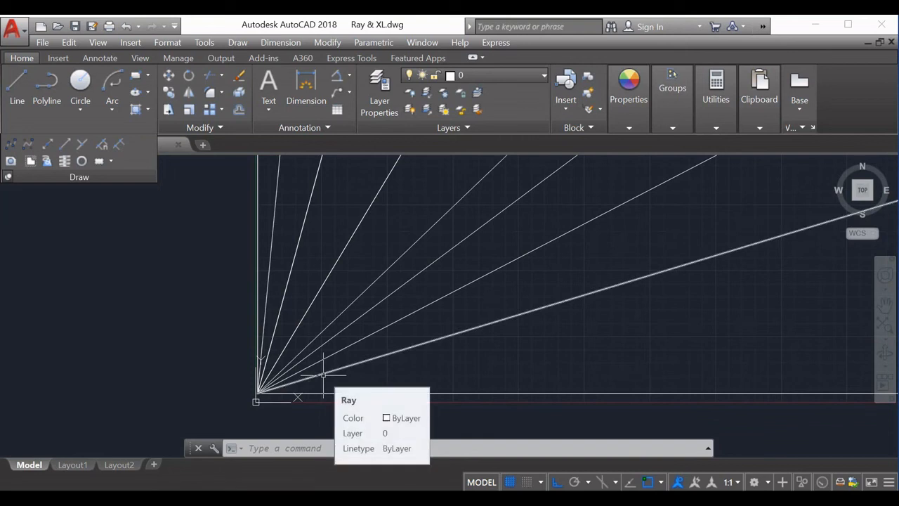
{"action": "scroll", "coordinate": [506, 361], "scroll_direction": "down", "scroll_amount": 2}
{"action": "key", "text": "Escape"}
{"action": "key", "text": "Escape"}
{"action": "key", "text": "Escape"}
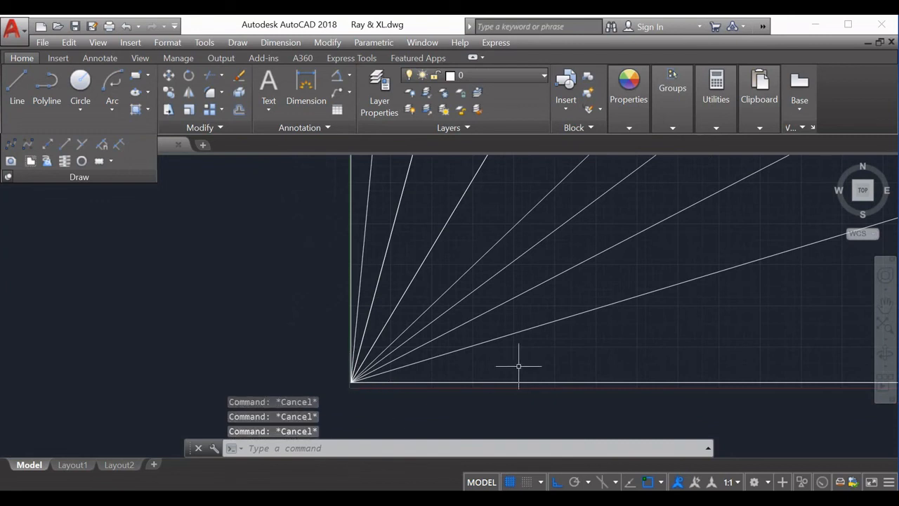
- Select all the rays in the drawing and delete them
{"action": "scroll", "coordinate": [517, 362], "scroll_direction": "down", "scroll_amount": 3}
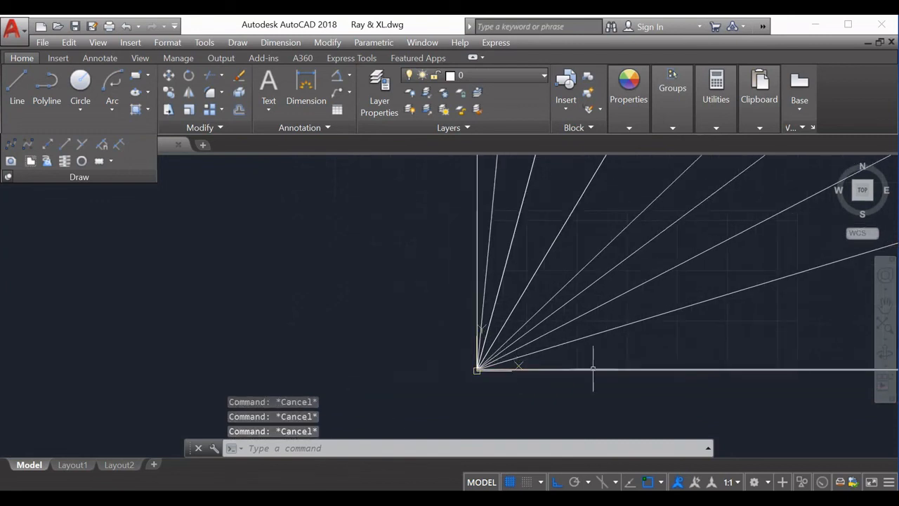
{"action": "key", "text": "ctrl+a"}
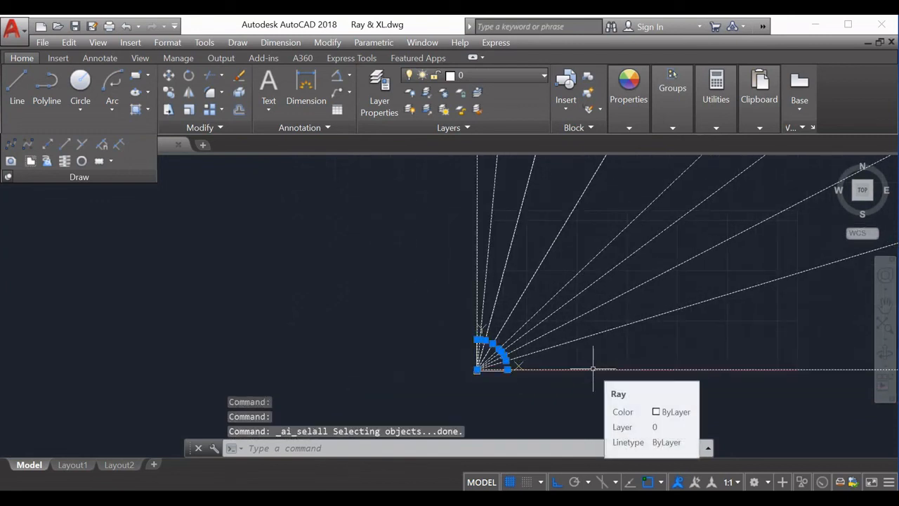
{"action": "key", "text": "Delete"}
{"action": "mouse_move", "coordinate": [454, 340]}
{"action": "middle_mouse_down"}
{"action": "mouse_move", "coordinate": [464, 343]}
{"action": "mouse_move", "coordinate": [280, 348]}
{"action": "middle_mouse_up"}
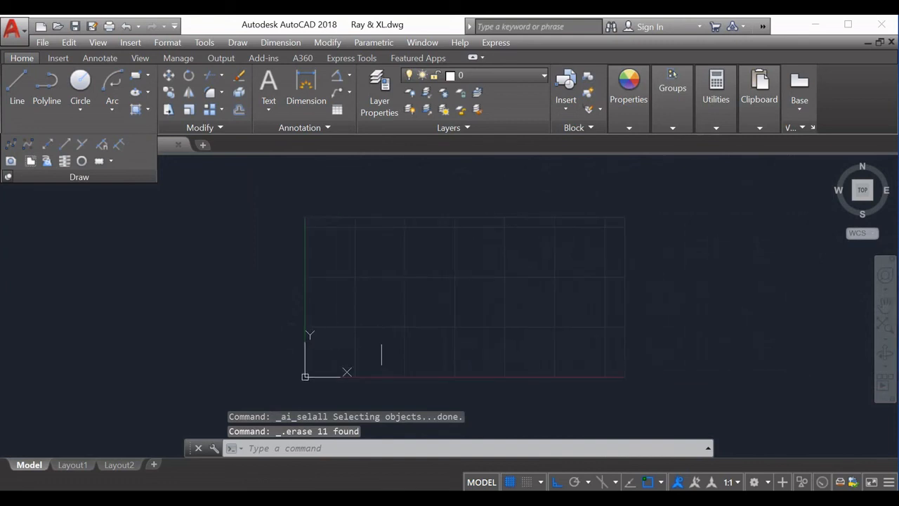
{"action": "scroll", "coordinate": [420, 324], "scroll_direction": "up", "scroll_amount": 2}
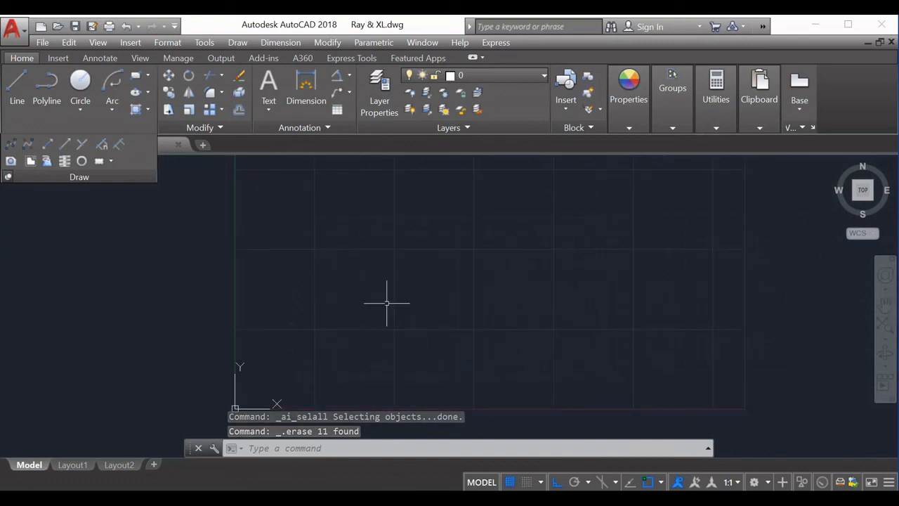
- Restart the Ray command inside the grid area and draw orthogonal rays upward, downward, to the left and to the right from one start point
{"action": "left_click", "coordinate": [238, 43]}
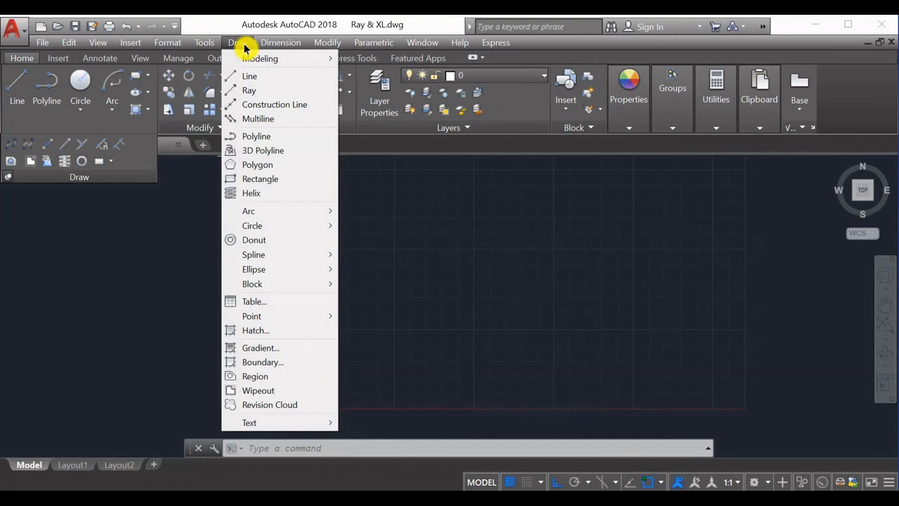
{"action": "left_click", "coordinate": [253, 90]}
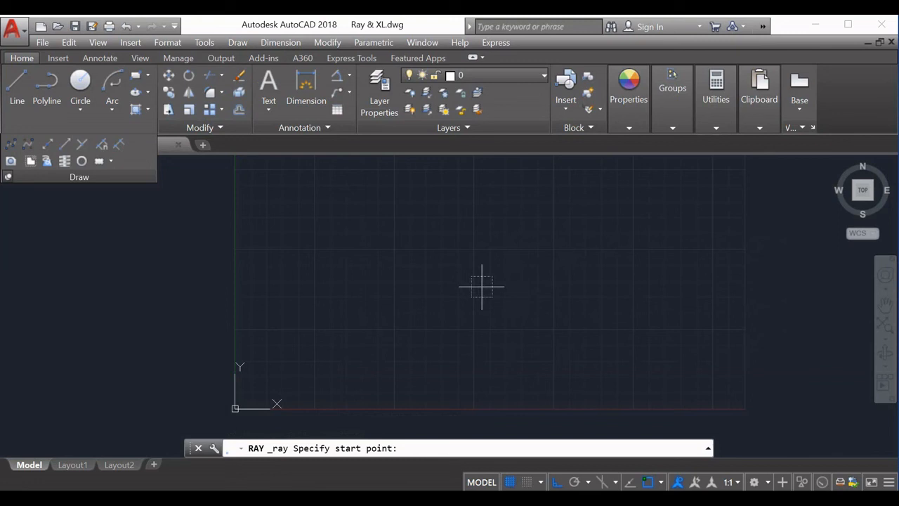
{"action": "left_click", "coordinate": [476, 284]}
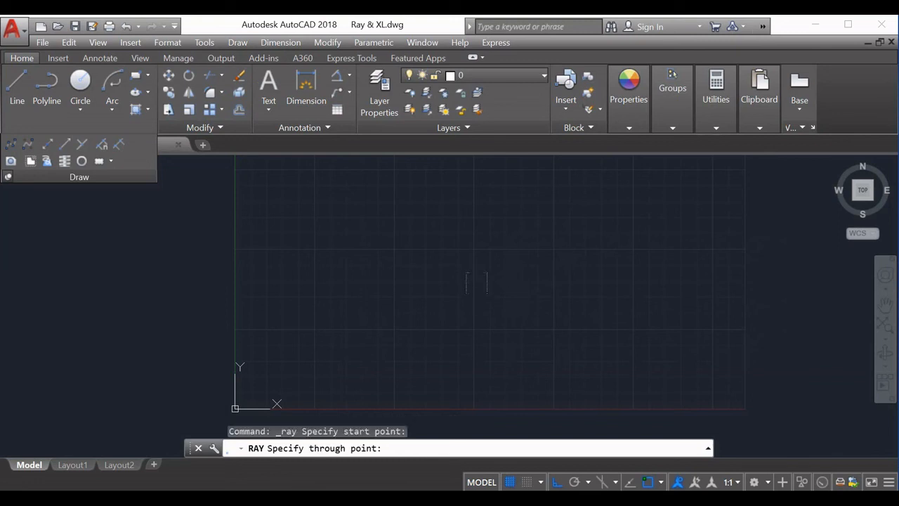
{"action": "left_click", "coordinate": [497, 238]}
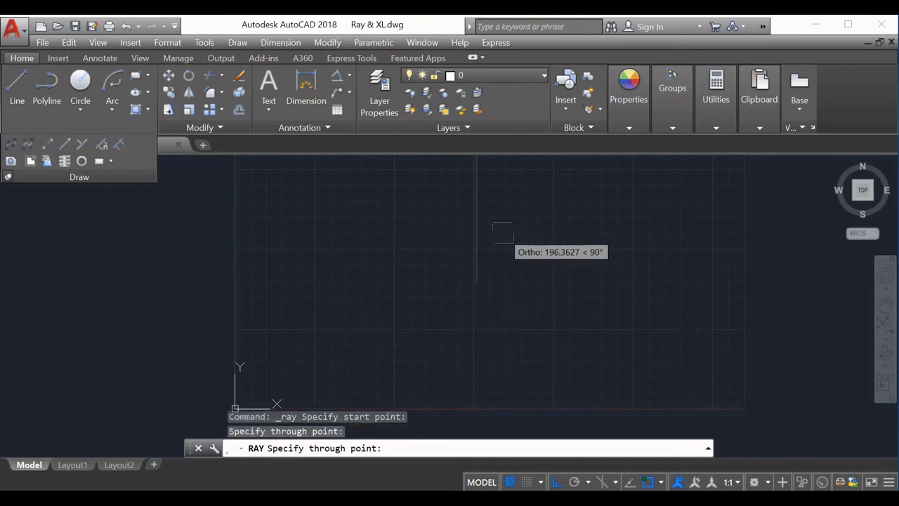
{"action": "left_click", "coordinate": [372, 267]}
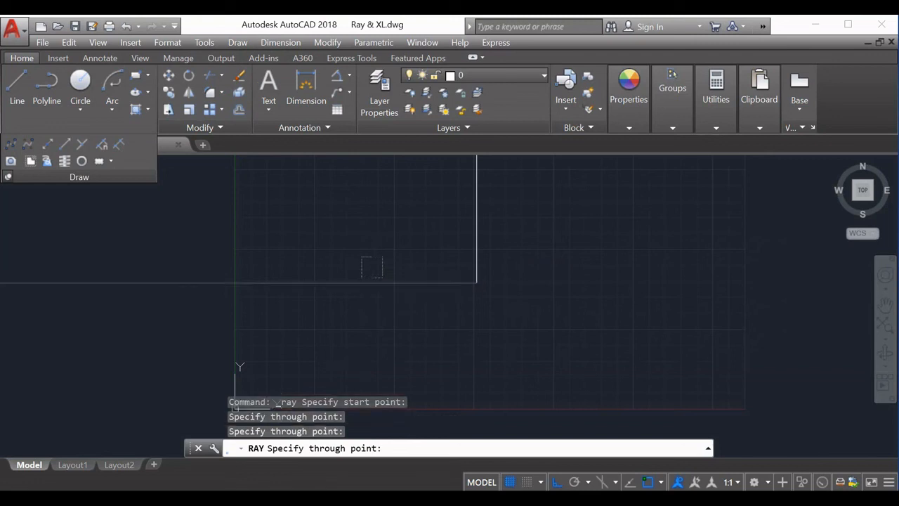
{"action": "left_click", "coordinate": [500, 335]}
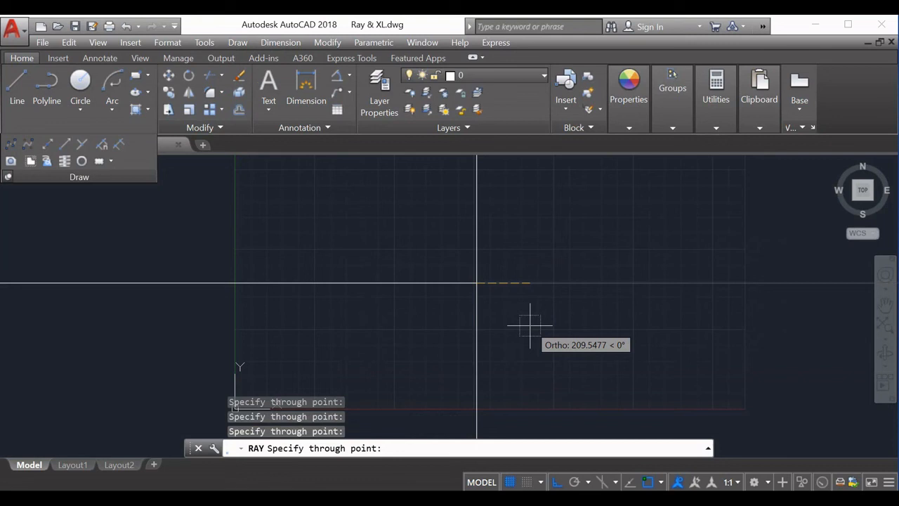
- Turn Ortho off, draw slanted rays in several directions from the same start point, and end the command
{"action": "key", "text": "F8"}
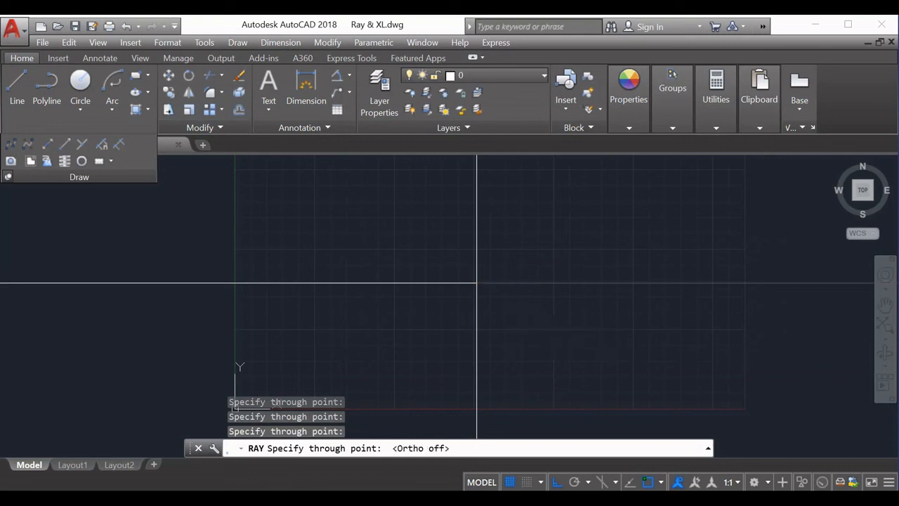
{"action": "left_click", "coordinate": [529, 325]}
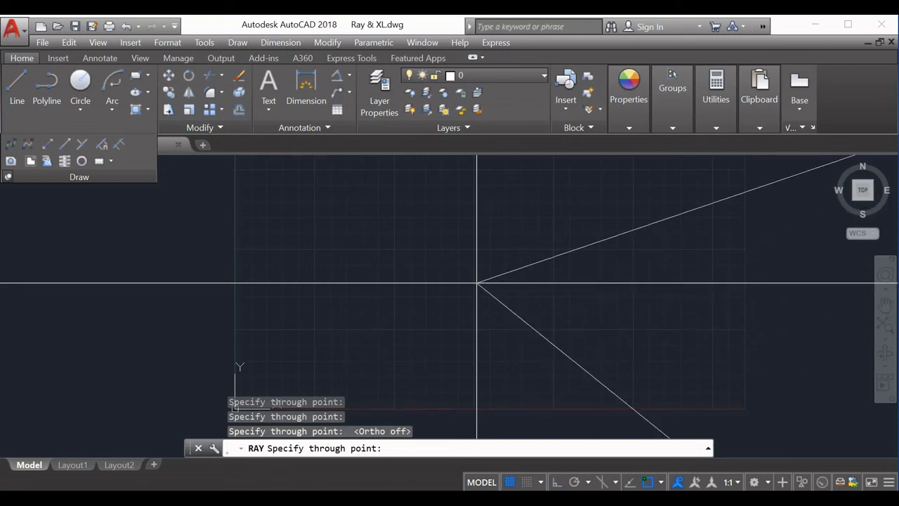
{"action": "left_click", "coordinate": [674, 217]}
{"action": "left_click", "coordinate": [518, 230]}
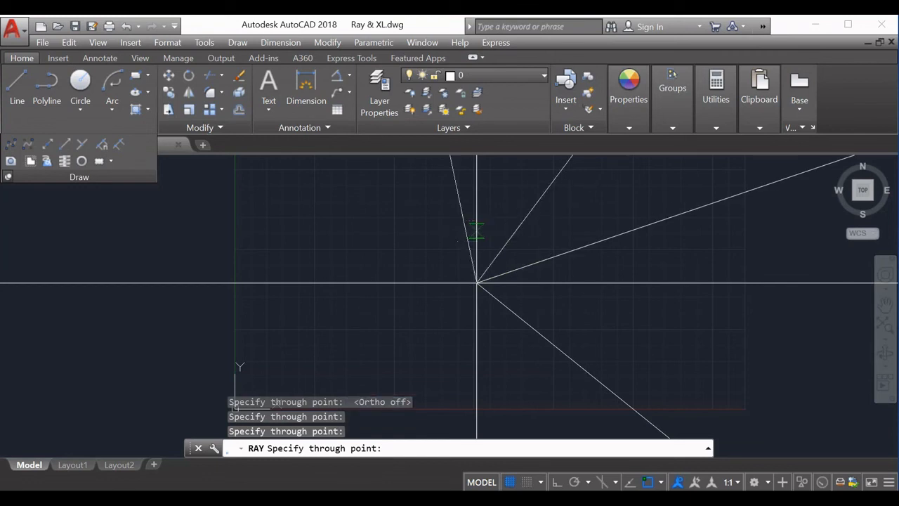
{"action": "left_click", "coordinate": [477, 234]}
{"action": "left_click", "coordinate": [437, 241]}
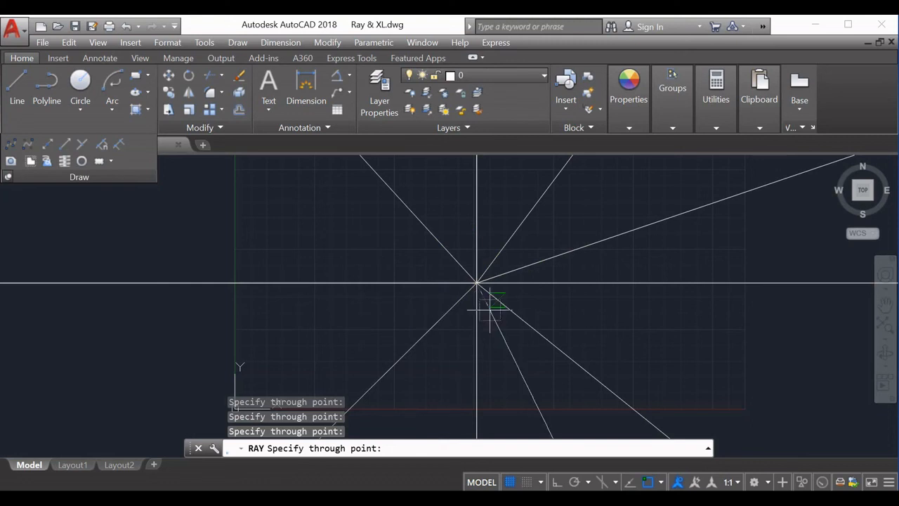
{"action": "left_click", "coordinate": [410, 304]}
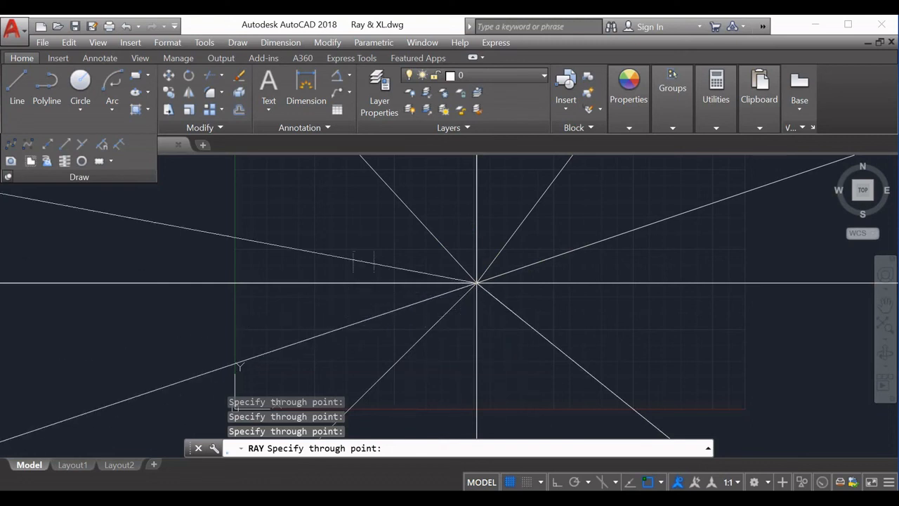
{"action": "left_click", "coordinate": [368, 249]}
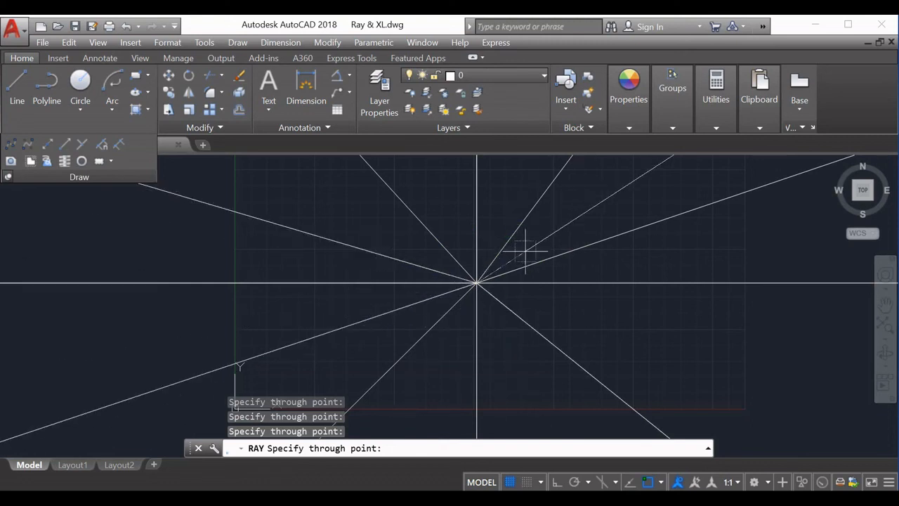
{"action": "key", "text": "Escape"}
{"action": "key", "text": "Escape"}
{"action": "key", "text": "Escape"}
{"action": "key", "text": "Escape"}
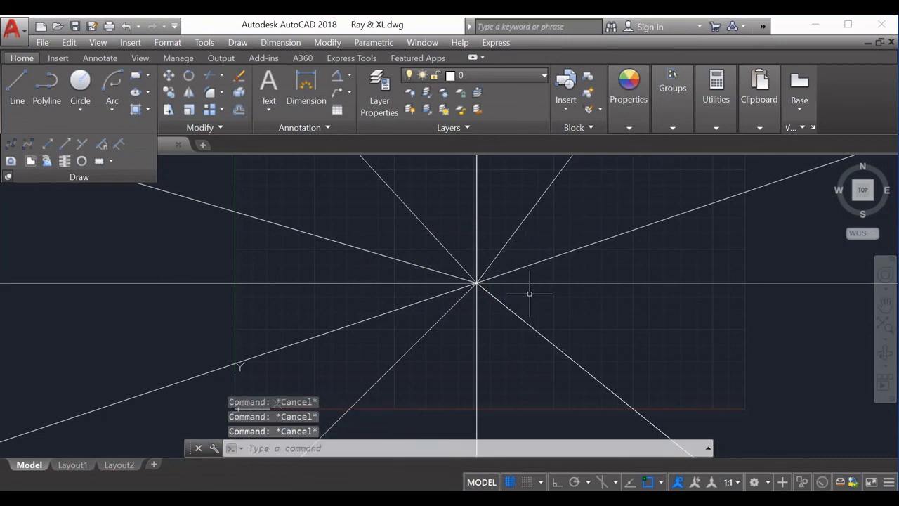
{"action": "scroll", "coordinate": [530, 292], "scroll_direction": "down", "scroll_amount": 2}
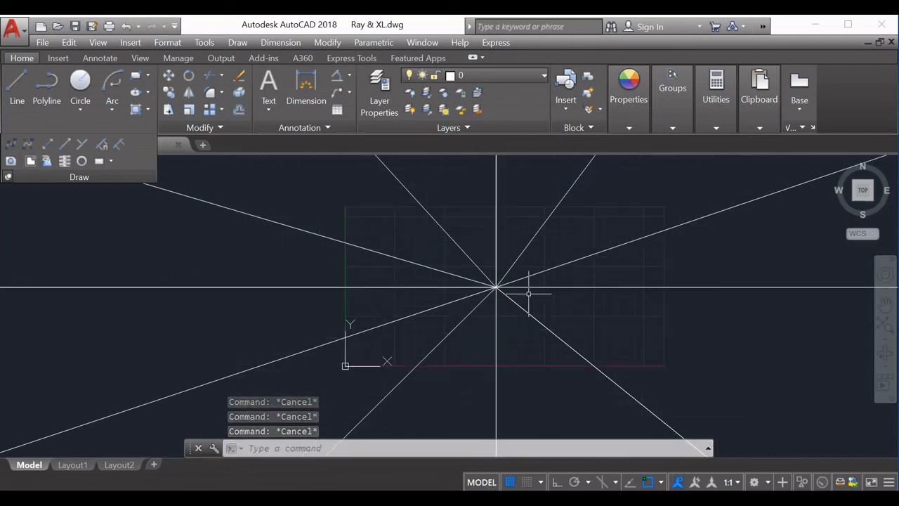